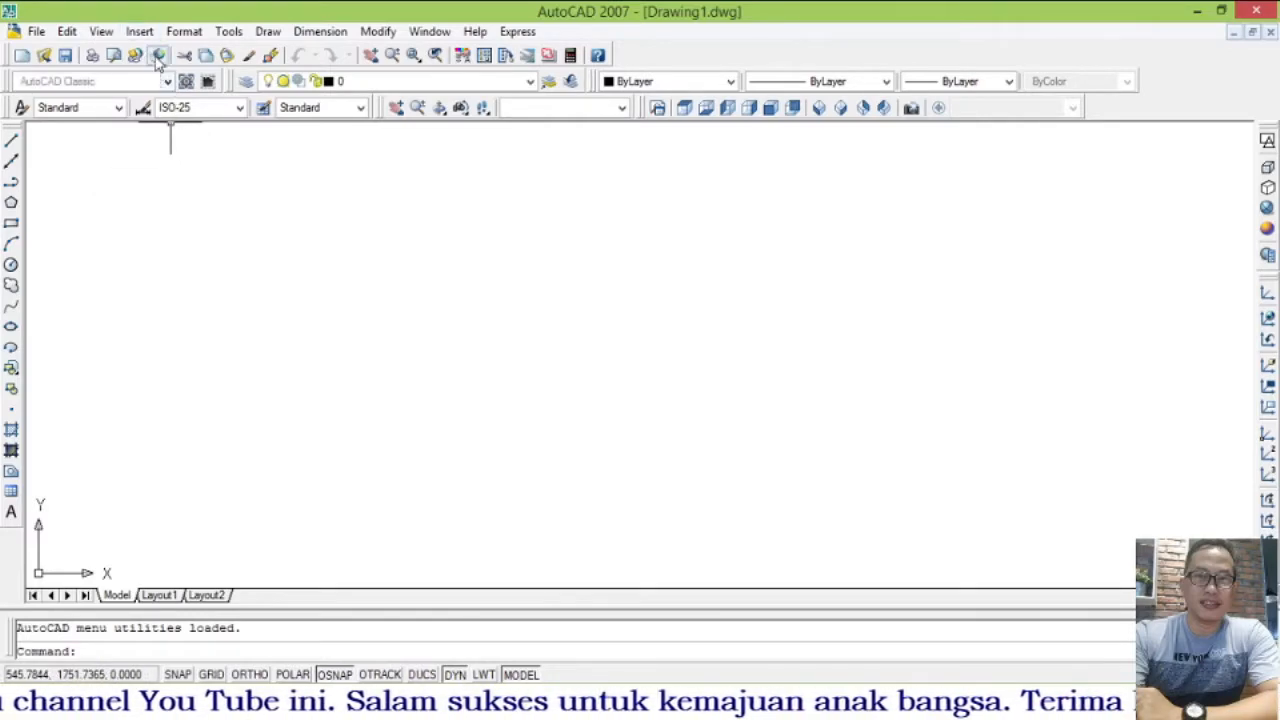
- Dismiss the Insert menu, then pan and zoom out until the UCS origin sits mid-screen
{"action": "left_click", "coordinate": [139, 31]}
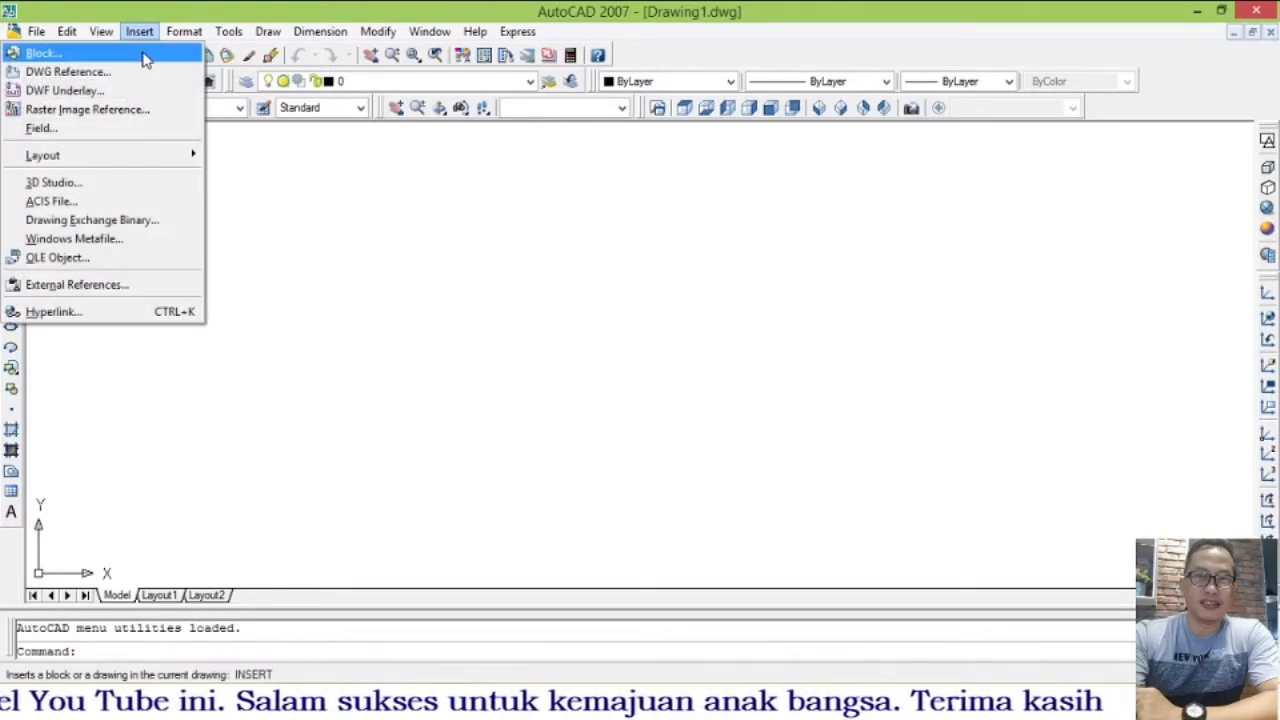
{"action": "left_click", "coordinate": [634, 324]}
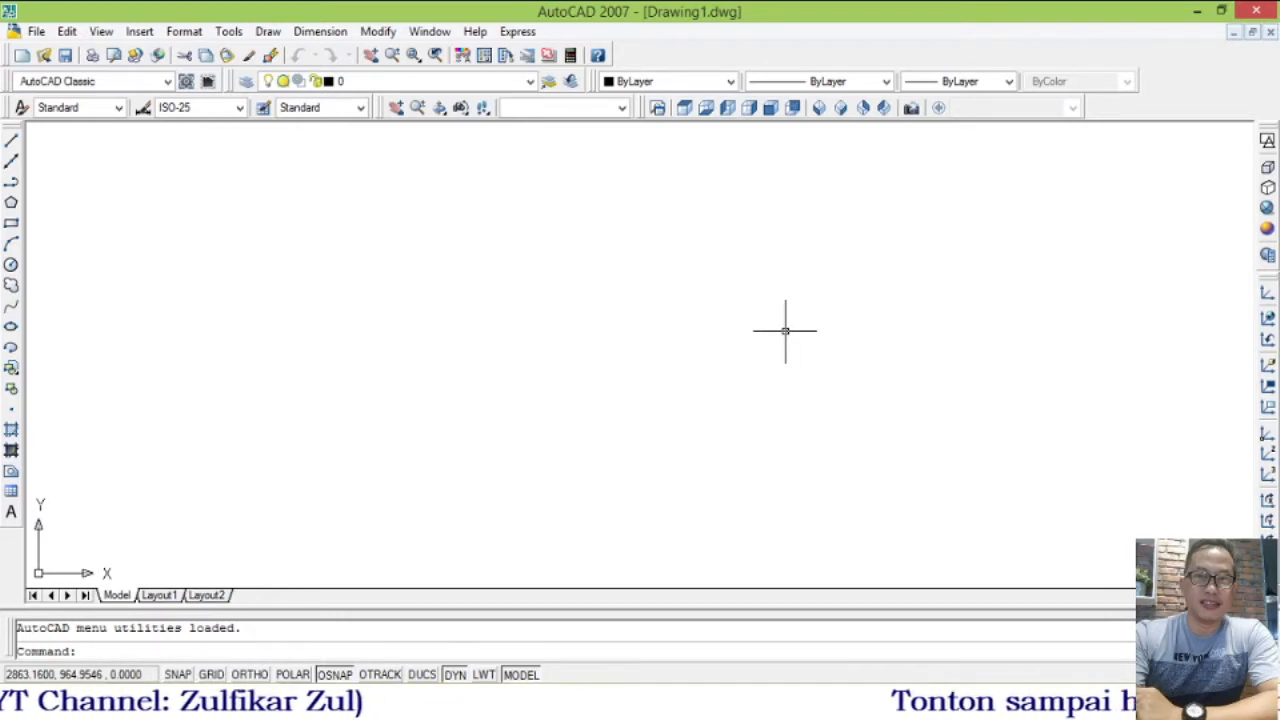
{"action": "mouse_move", "coordinate": [711, 343]}
{"action": "middle_mouse_down"}
{"action": "mouse_move", "coordinate": [617, 320]}
{"action": "mouse_move", "coordinate": [820, 251]}
{"action": "middle_mouse_up"}
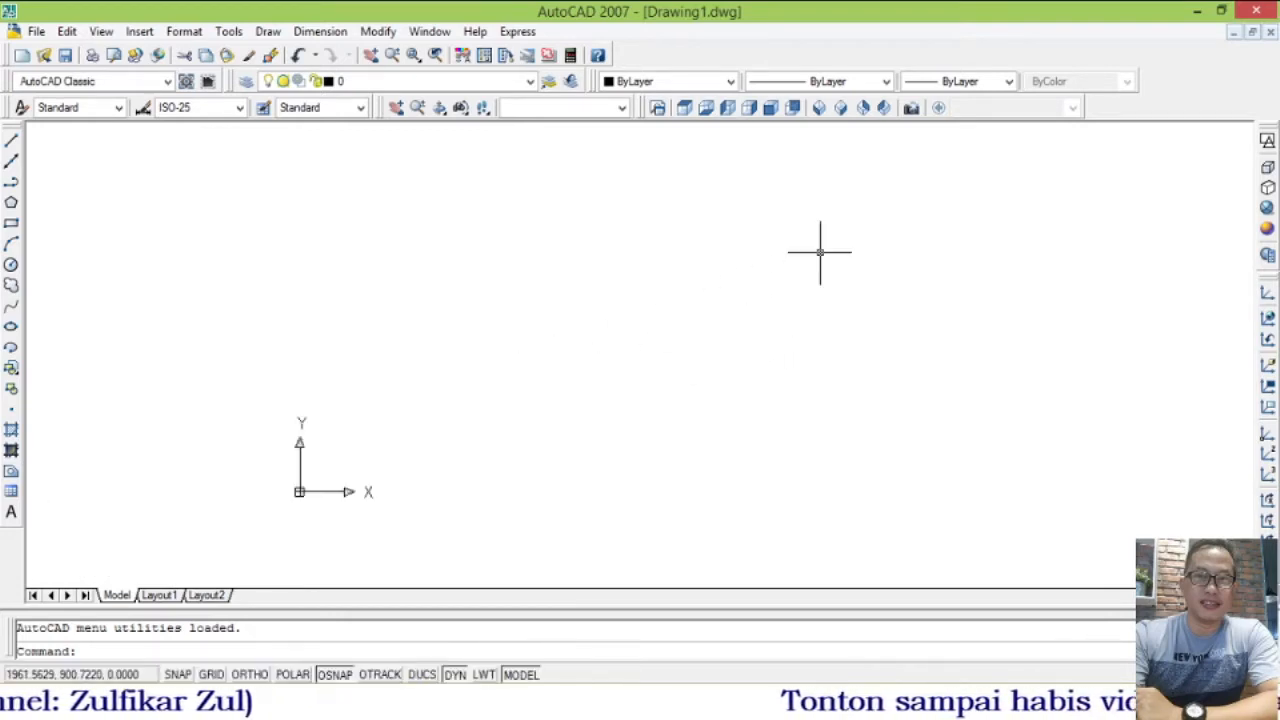
{"action": "scroll", "coordinate": [816, 307], "scroll_direction": "down", "scroll_amount": 3}
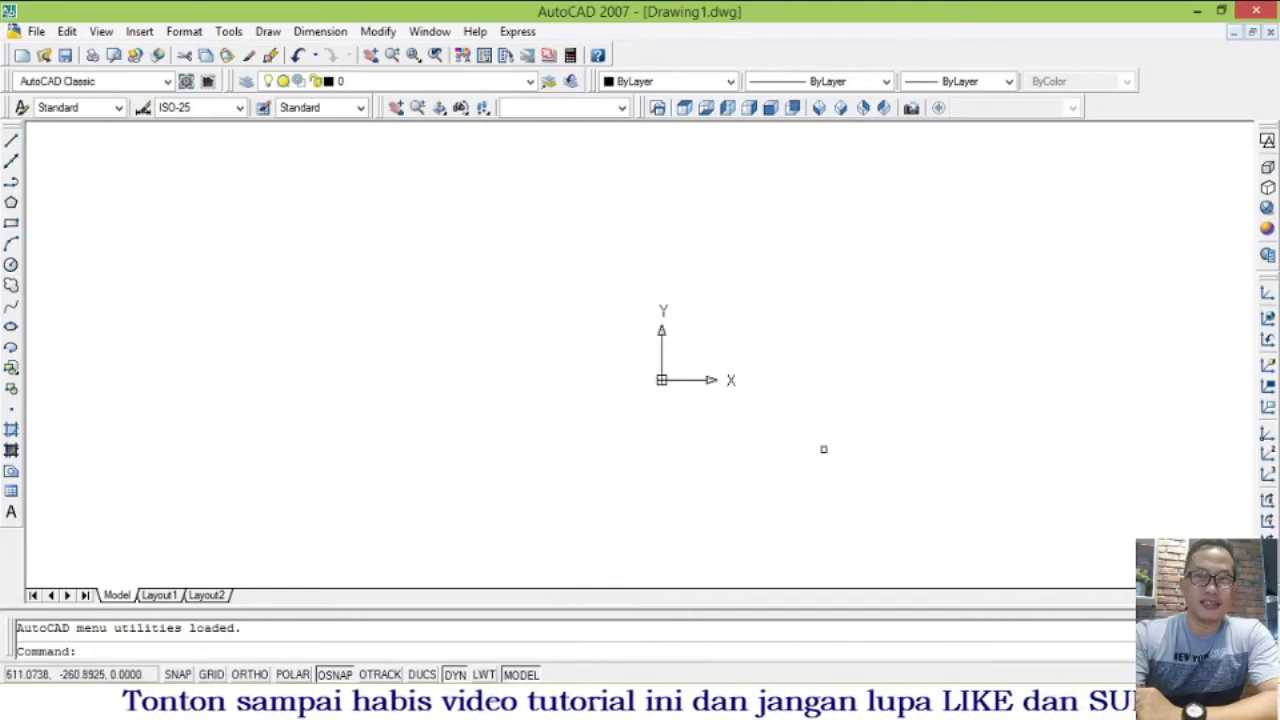
- With ORTHO on, draw a vertical line from 0,0 straight upward
{"action": "left_click", "coordinate": [252, 674]}
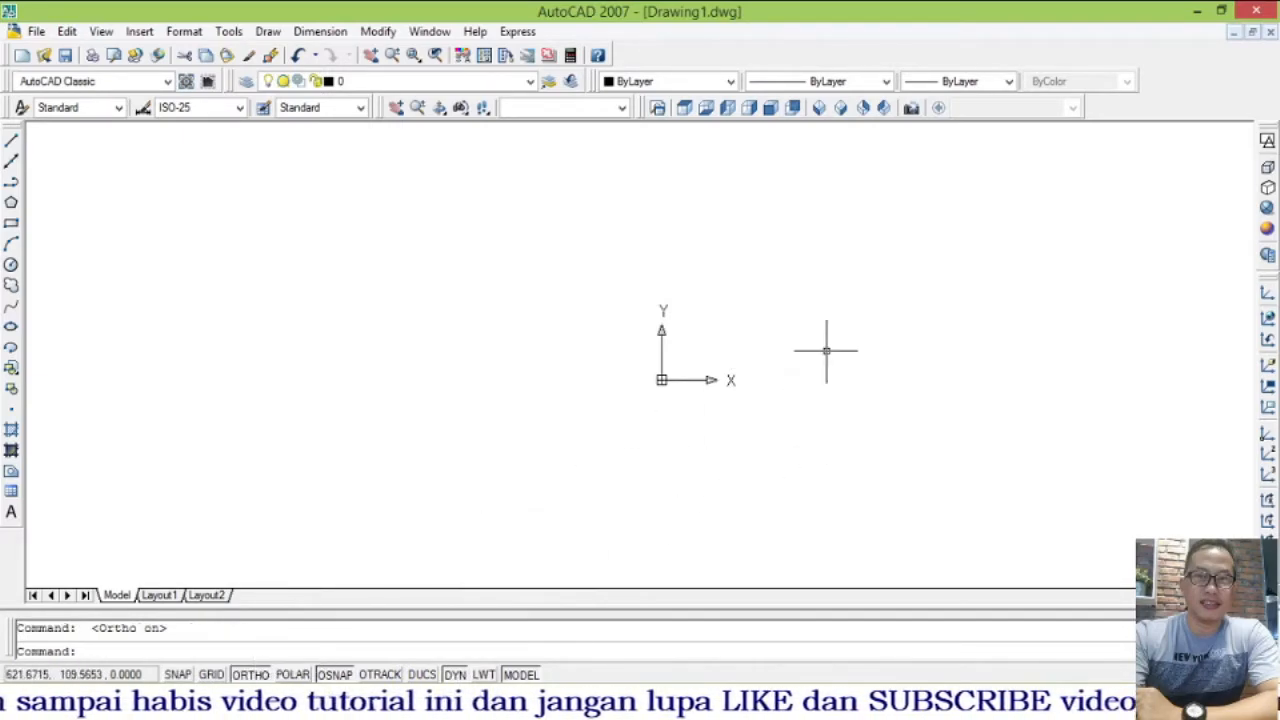
{"action": "type", "text": "l"}
{"action": "key", "text": "Return"}
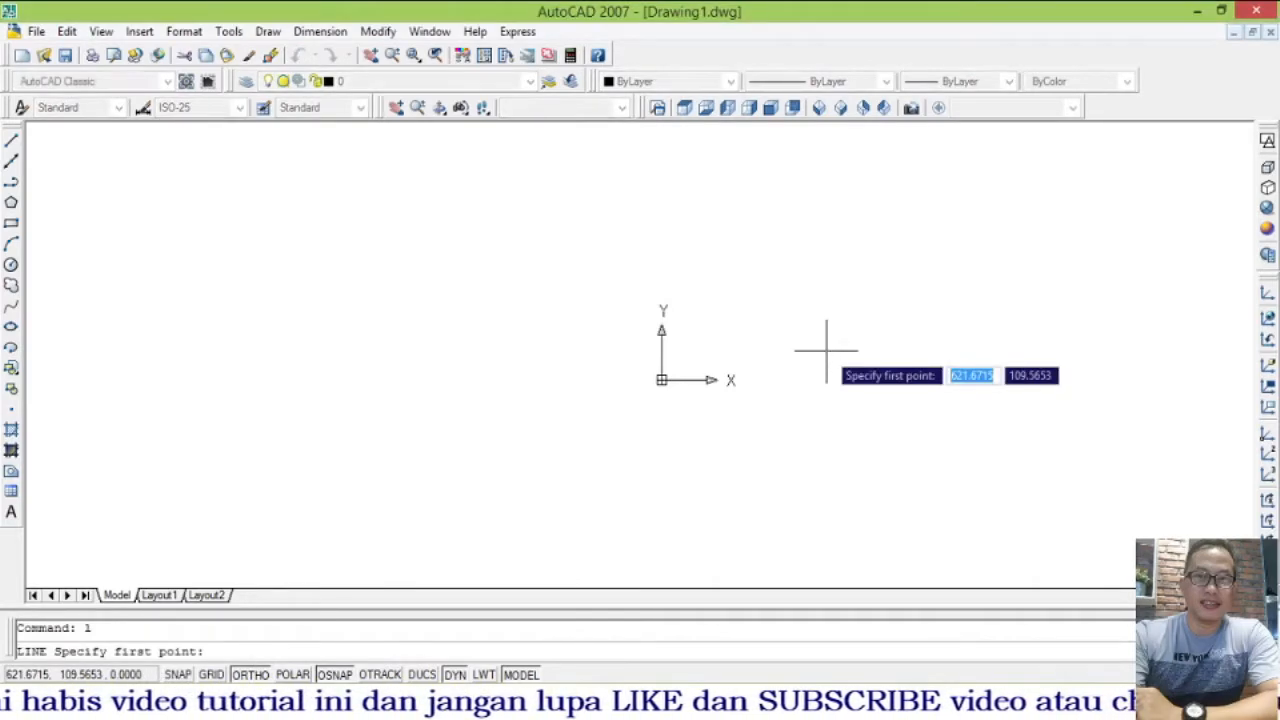
{"action": "type", "text": "0,0"}
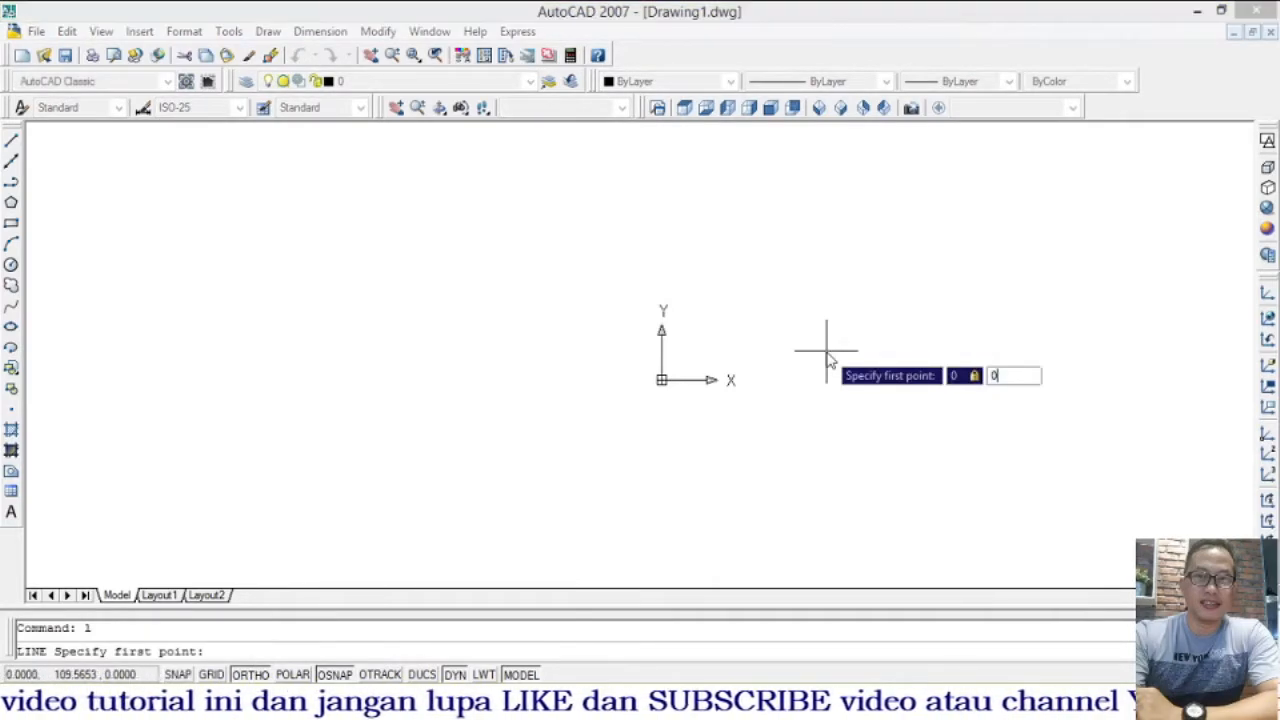
{"action": "key", "text": "Return"}
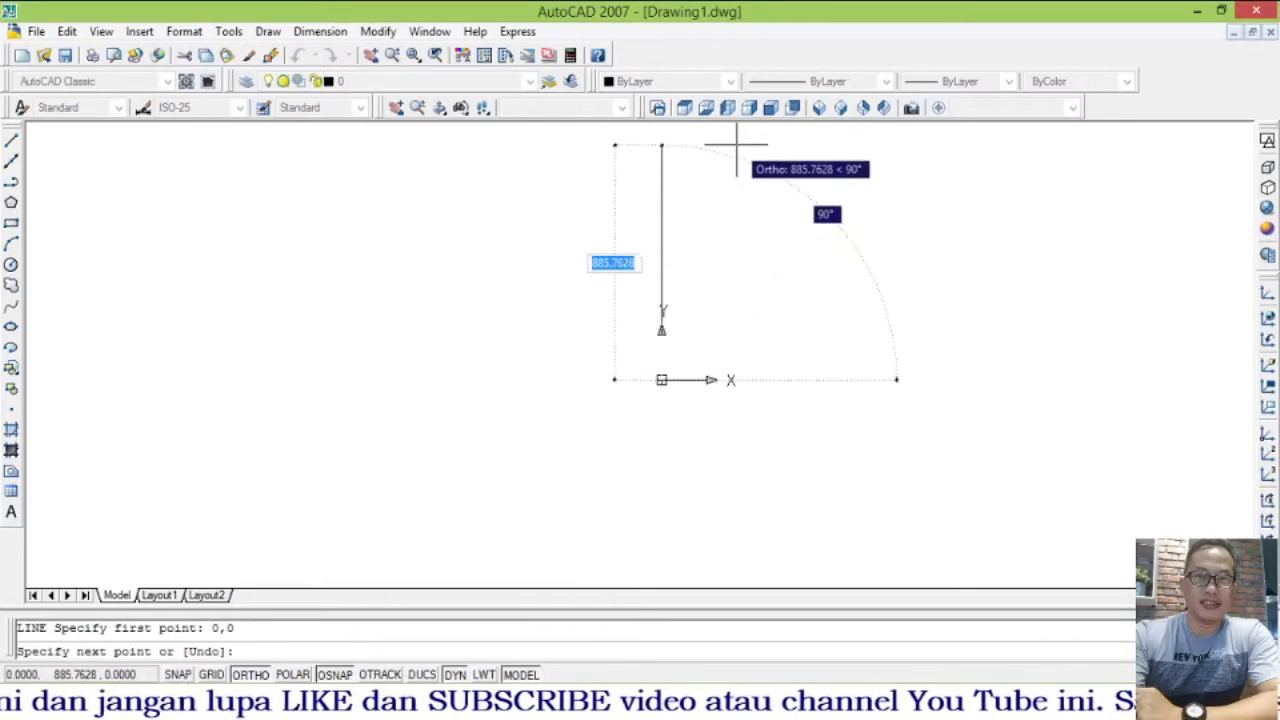
{"action": "left_click", "coordinate": [700, 147]}
{"action": "key", "text": "Return"}
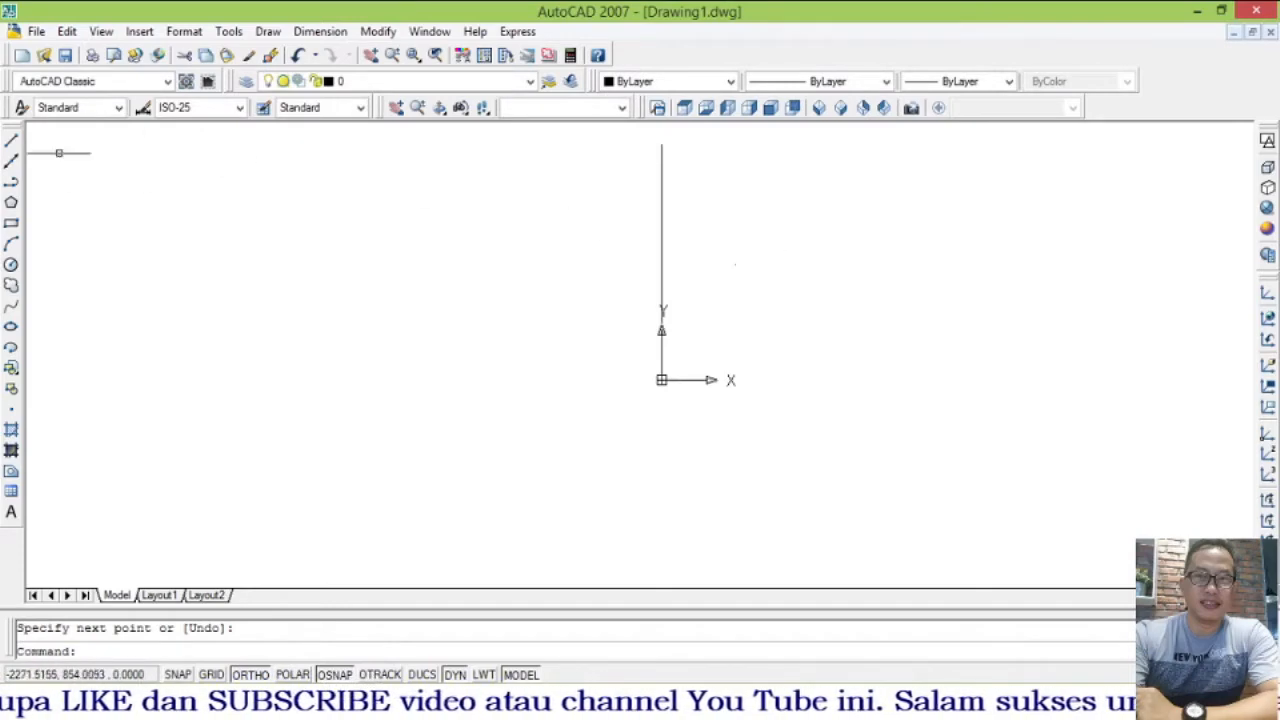
{"action": "left_click", "coordinate": [11, 141]}
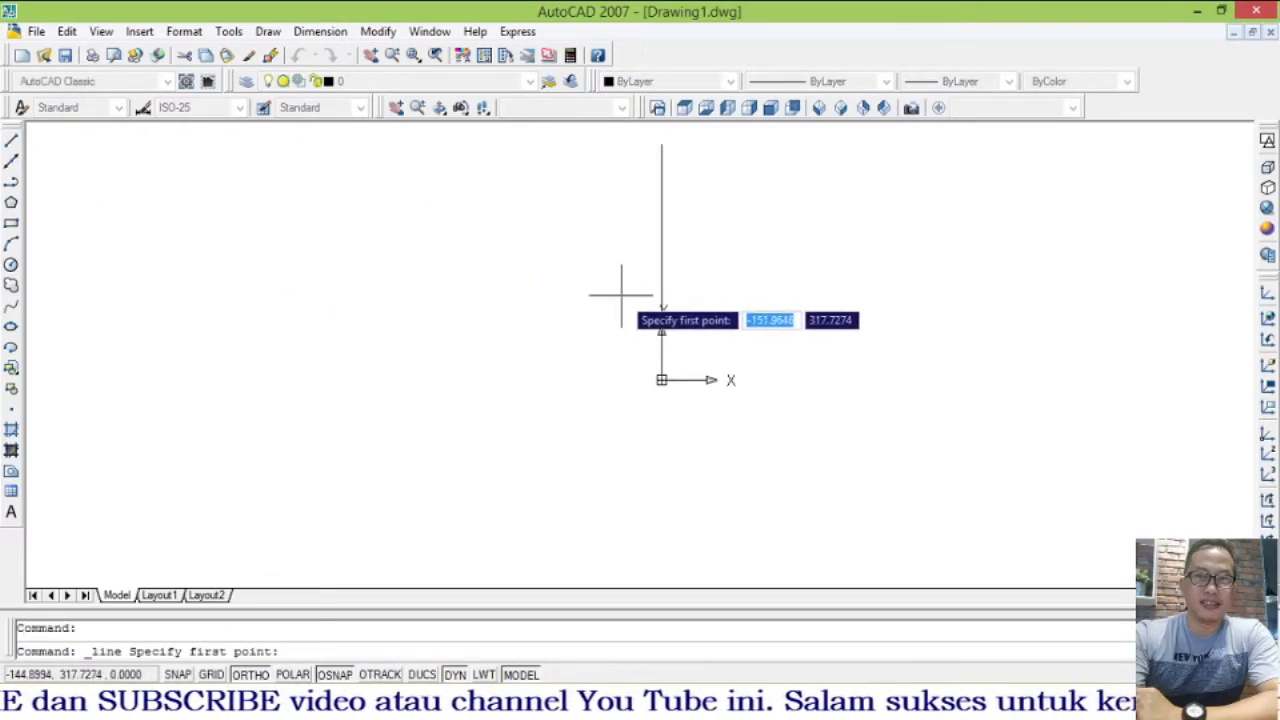
- Draw a horizontal line from the origin endpoint far to the left, forming an L
{"action": "left_click", "coordinate": [661, 380]}
{"action": "left_click", "coordinate": [102, 381]}
{"action": "key", "text": "Return"}
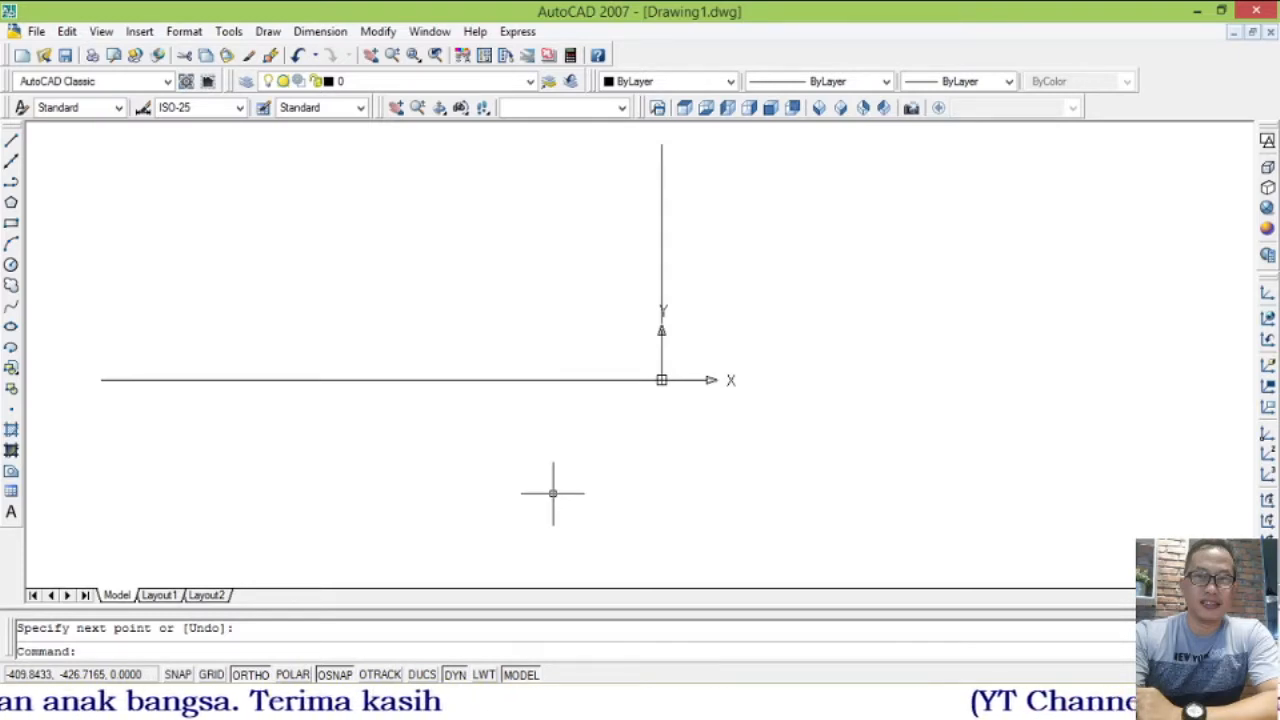
{"action": "key", "text": "Return"}
- Offset the vertical line 180 units to the left
{"action": "type", "text": "180"}
{"action": "key", "text": "Return"}
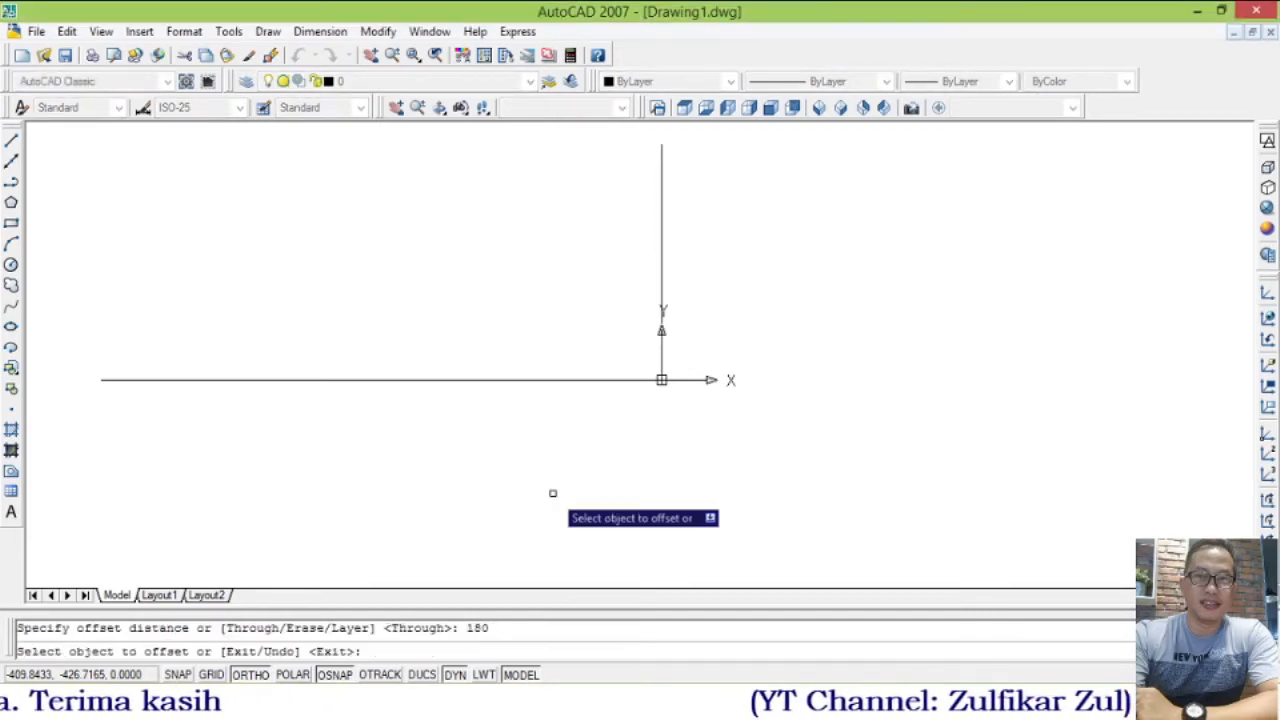
{"action": "left_click", "coordinate": [661, 244]}
{"action": "left_click", "coordinate": [383, 263]}
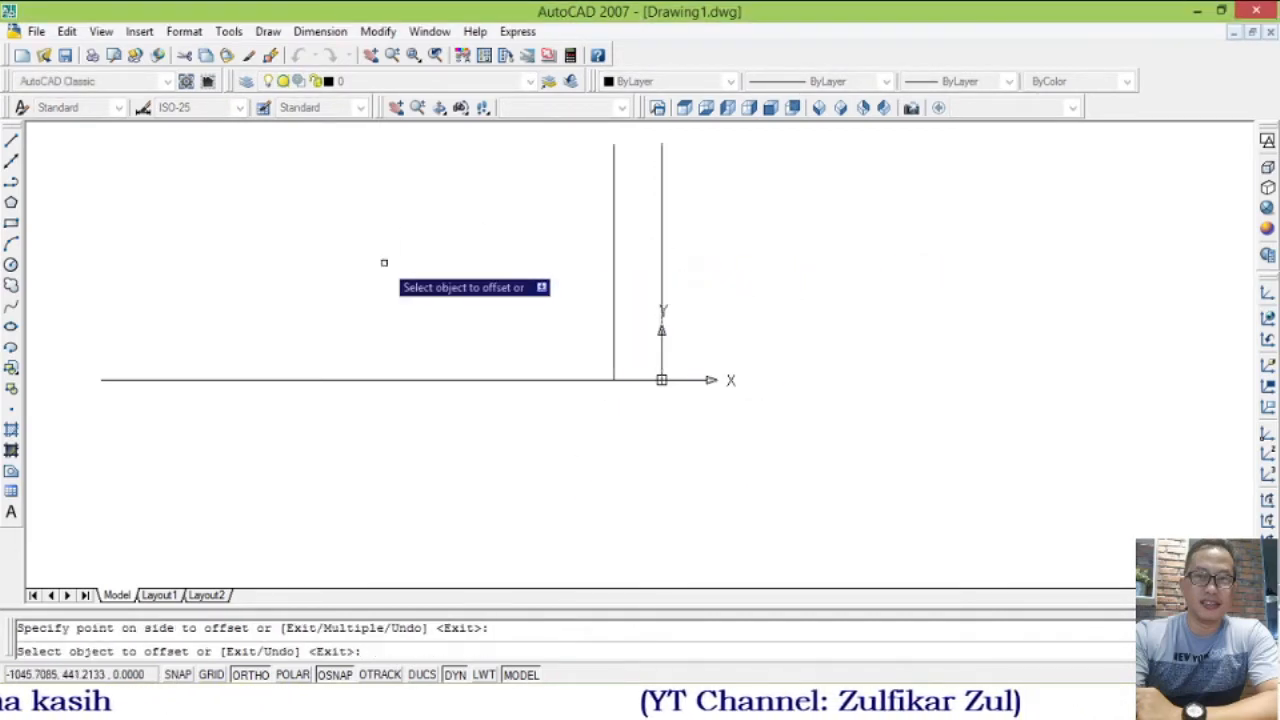
{"action": "key", "text": "Return"}
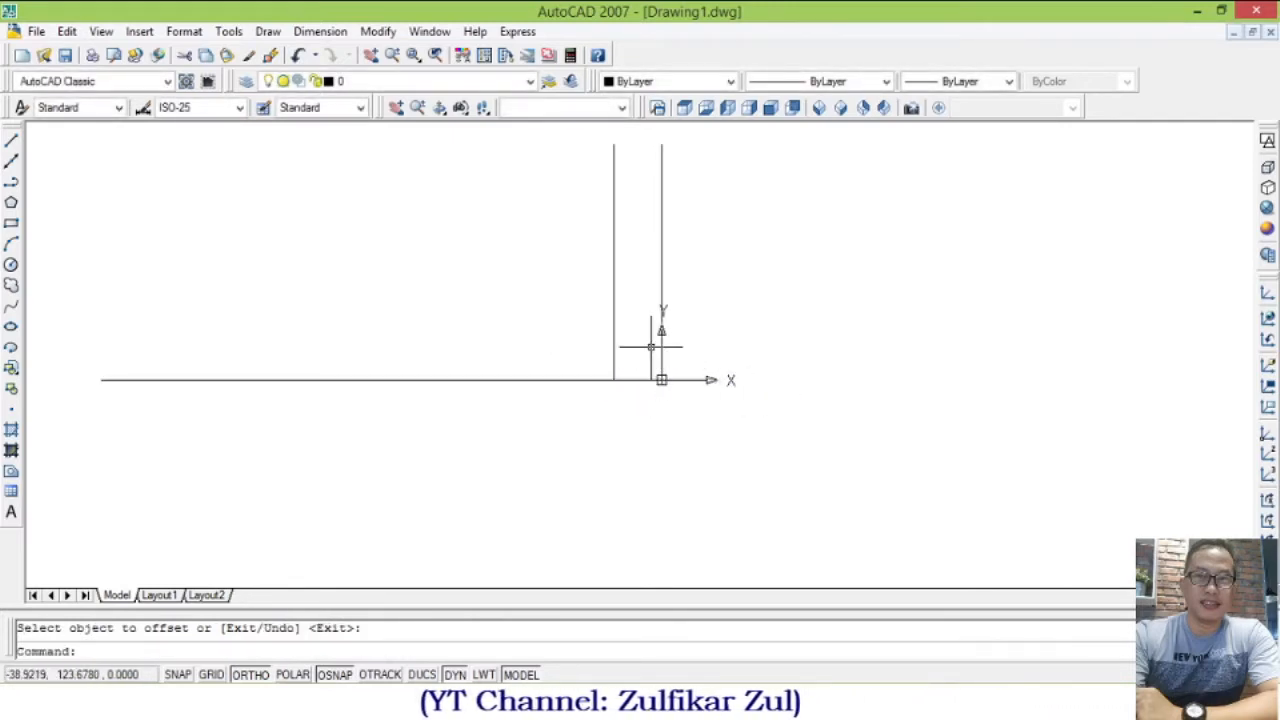
- Window-zoom twice into the corner where the lines meet
{"action": "type", "text": "z"}
{"action": "key", "text": "Return"}
{"action": "left_click", "coordinate": [566, 309]}
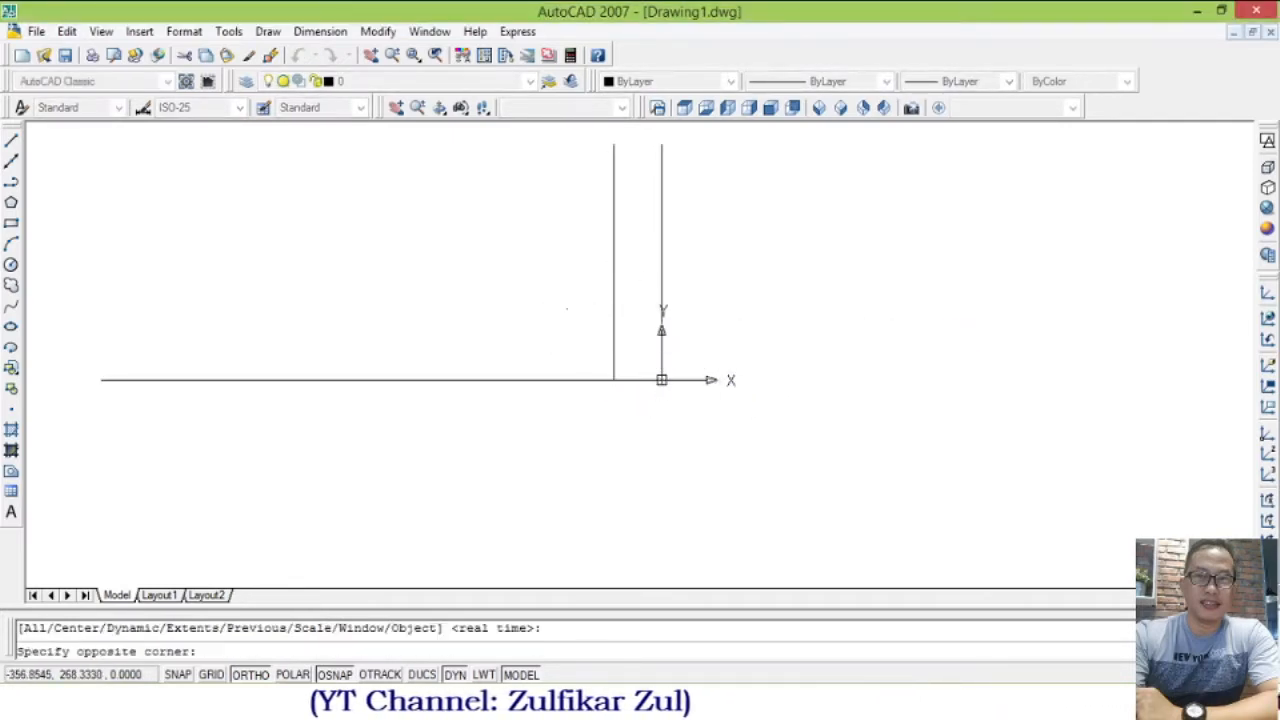
{"action": "left_click", "coordinate": [692, 415]}
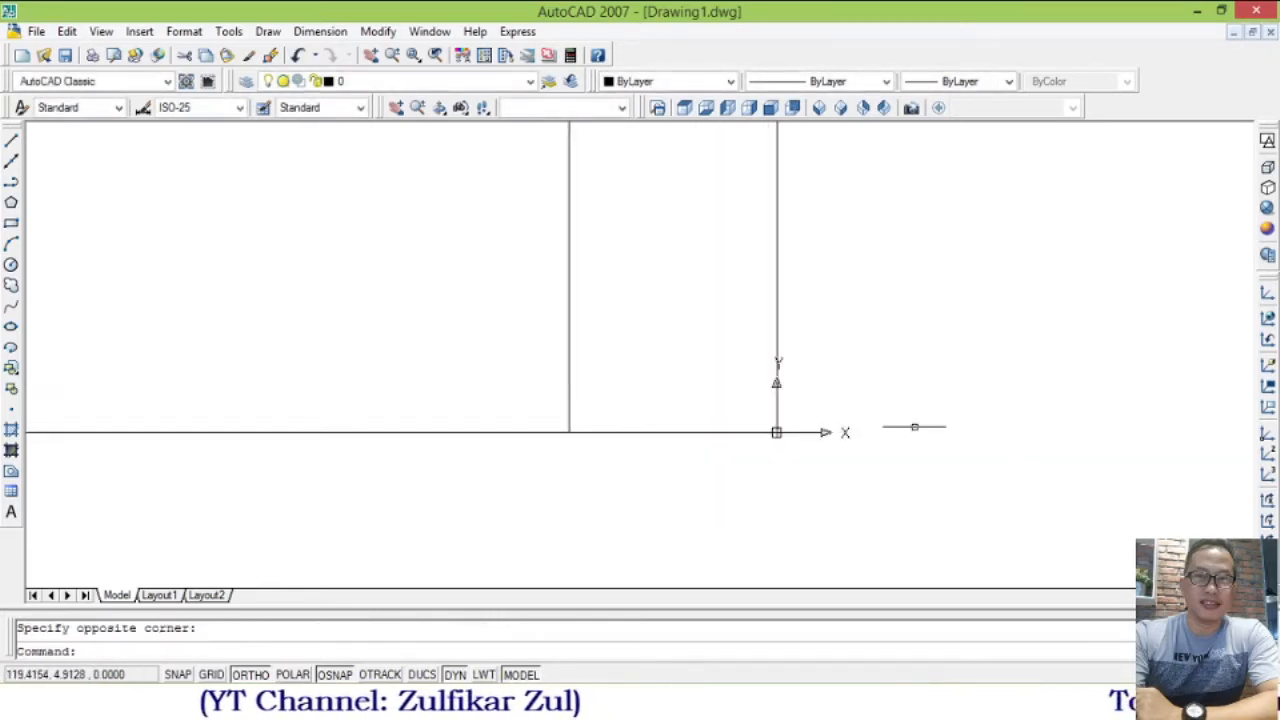
{"action": "type", "text": "z"}
{"action": "key", "text": "Return"}
{"action": "left_click", "coordinate": [430, 235]}
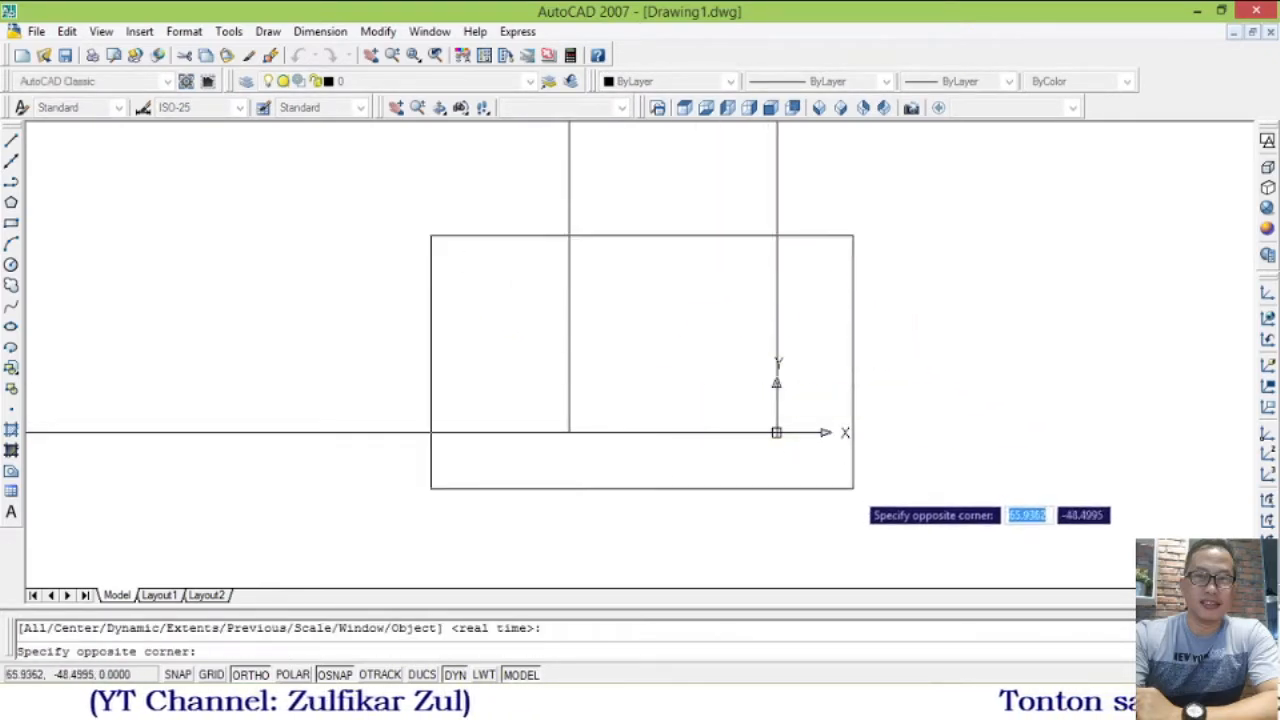
{"action": "left_click", "coordinate": [872, 492]}
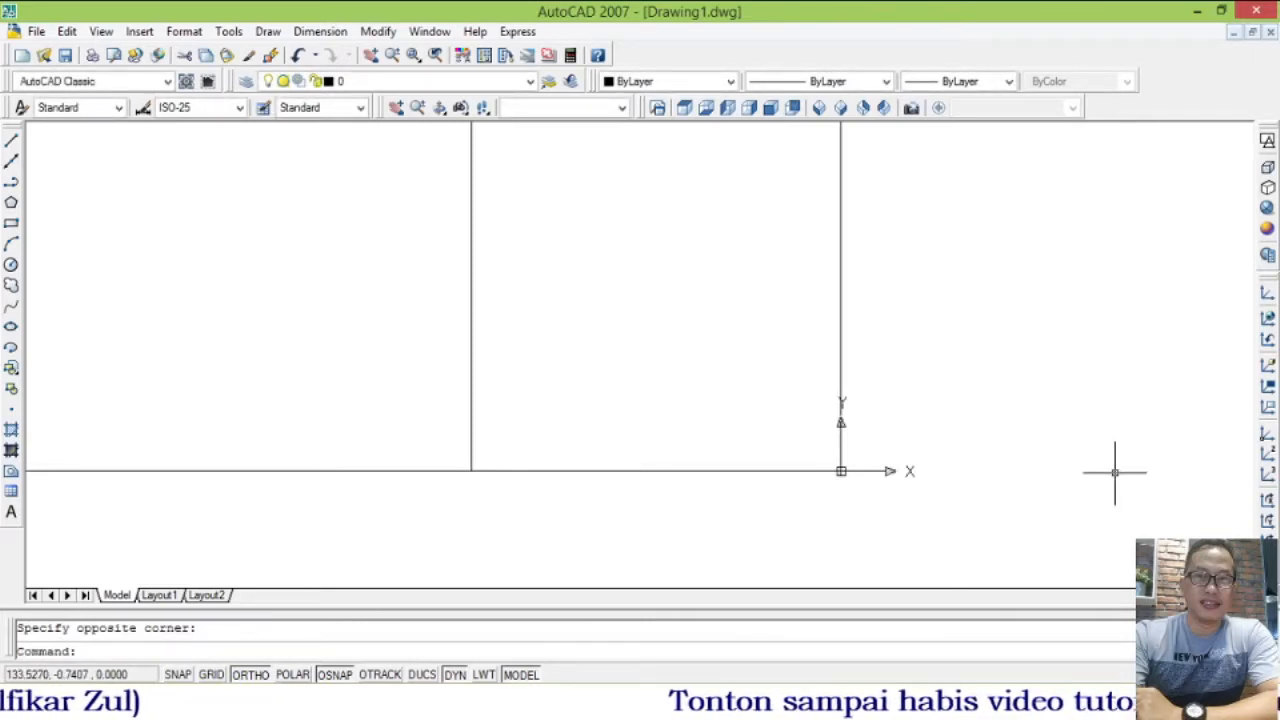
- Offset the horizontal base line 25 units upward
{"action": "type", "text": "o"}
{"action": "key", "text": "Return"}
{"action": "type", "text": "25"}
{"action": "key", "text": "Return"}
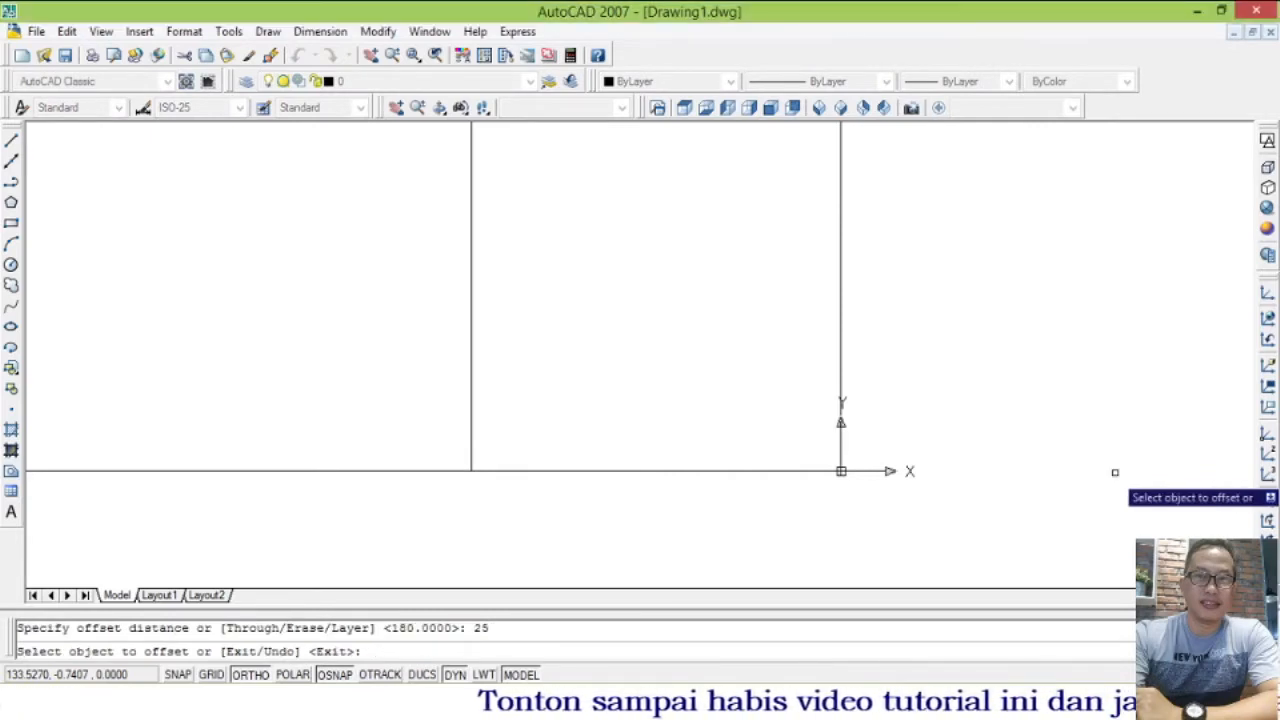
{"action": "left_click", "coordinate": [751, 470]}
{"action": "left_click", "coordinate": [743, 326]}
{"action": "key", "text": "Return"}
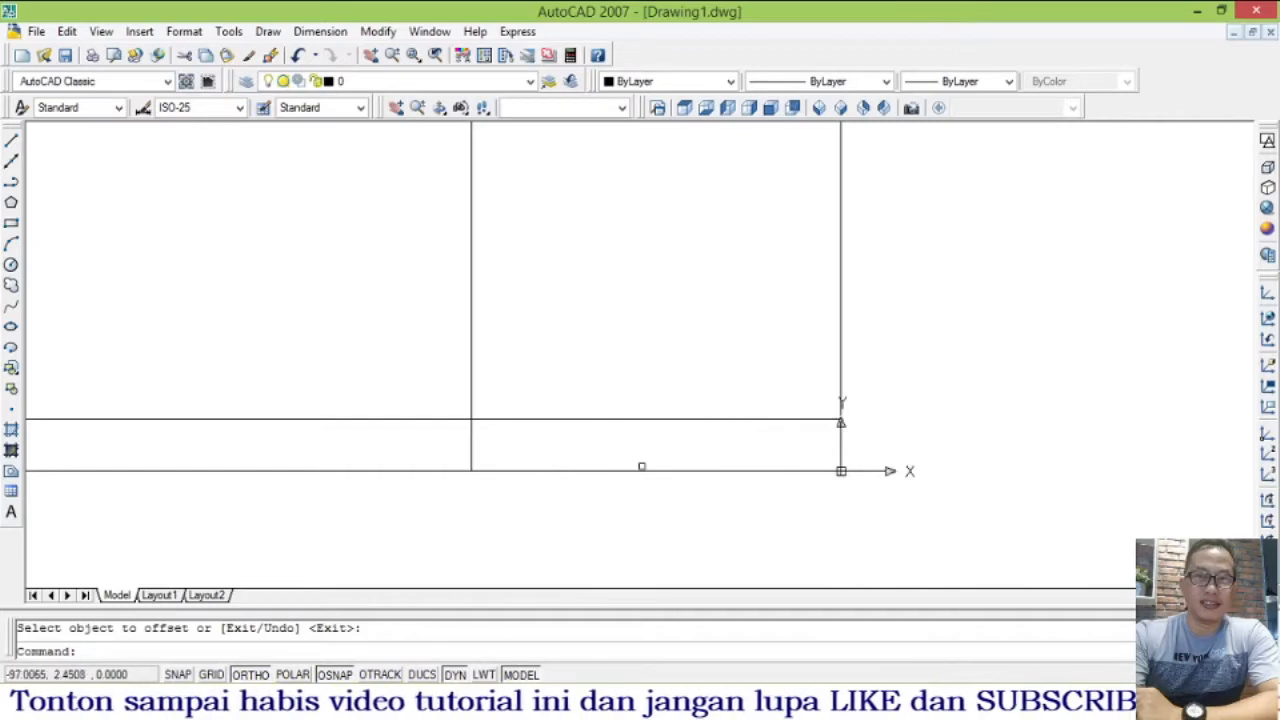
- Trim the overhanging line ends, leaving a closed 180-by-25 rectangle
{"action": "type", "text": "tr"}
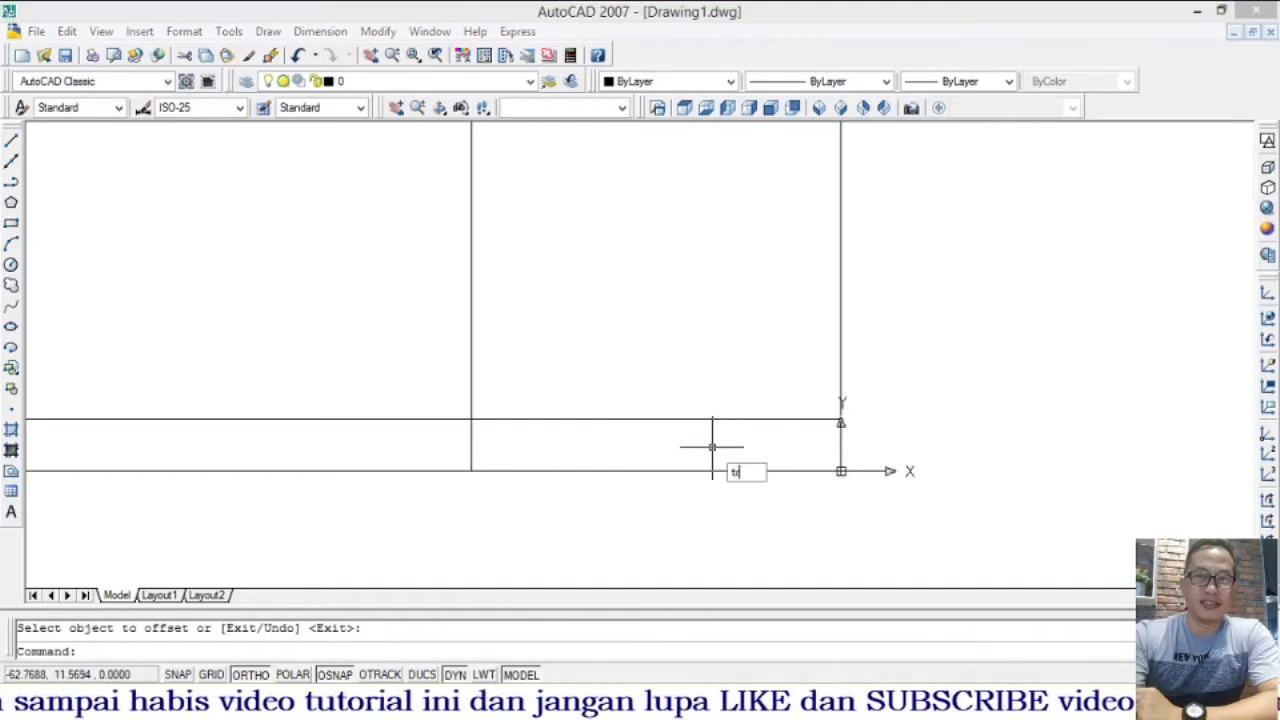
{"action": "key", "text": "Return"}
{"action": "key", "text": "Return"}
{"action": "left_click", "coordinate": [936, 276]}
{"action": "left_click", "coordinate": [366, 392]}
{"action": "left_click", "coordinate": [250, 385]}
{"action": "left_click", "coordinate": [364, 514]}
{"action": "key", "text": "Return"}
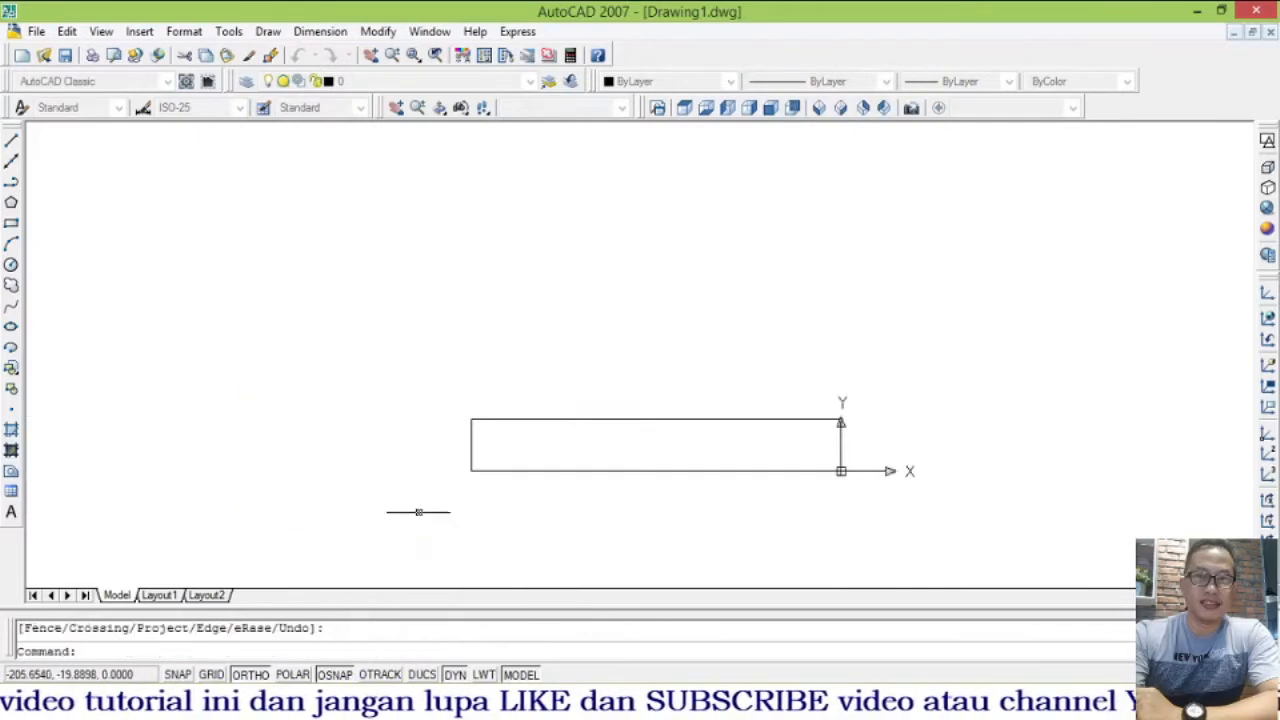
- Window-zoom so the thin rectangle fills the drawing area
{"action": "type", "text": "z"}
{"action": "key", "text": "Return"}
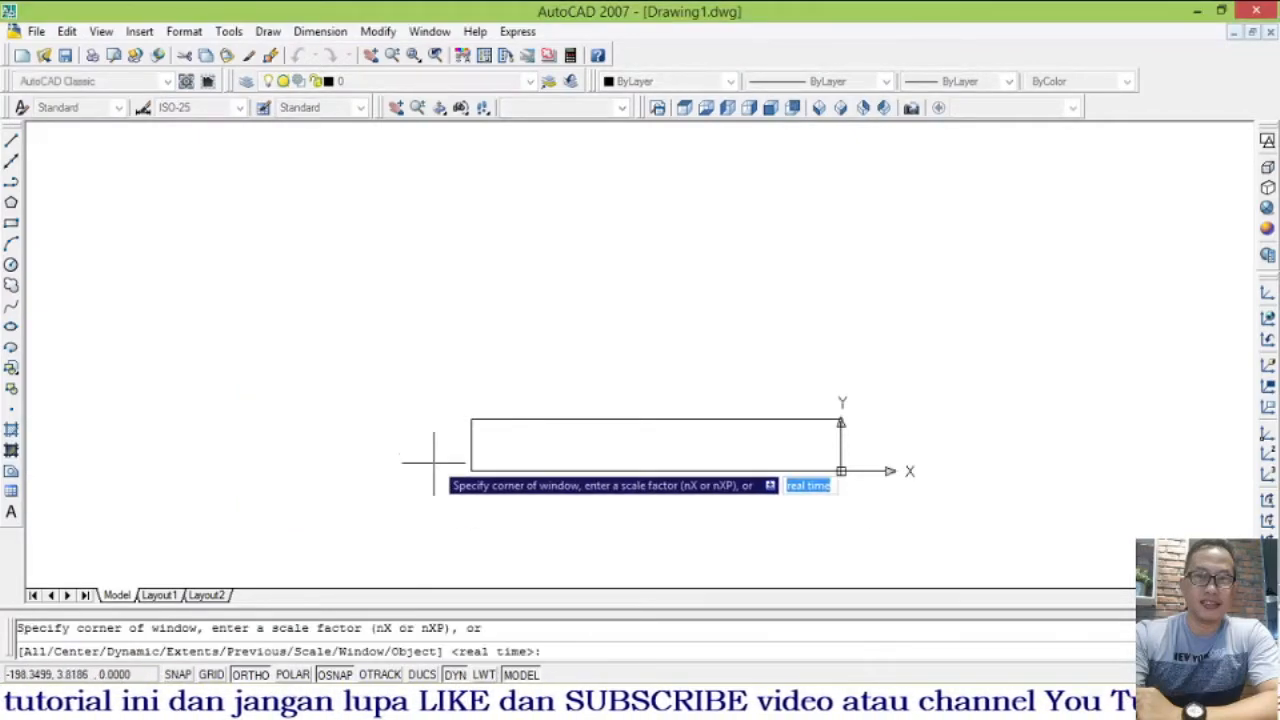
{"action": "left_click", "coordinate": [424, 390]}
{"action": "left_click", "coordinate": [897, 514]}
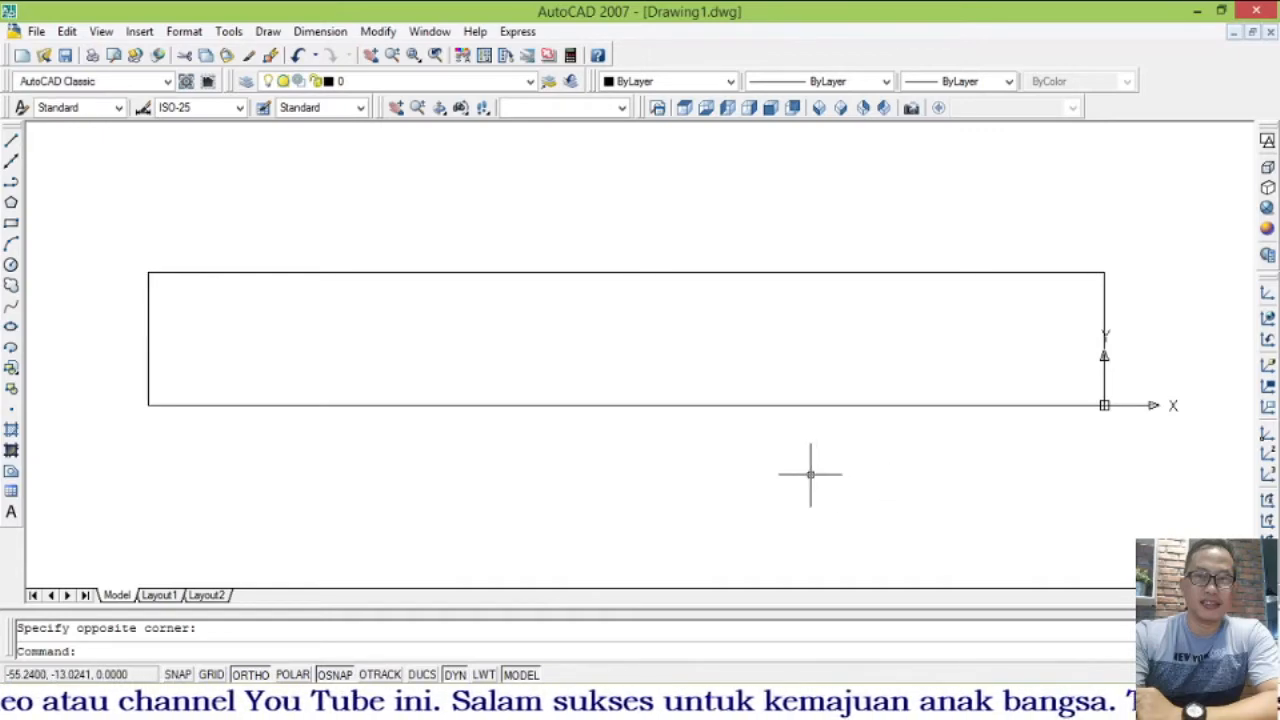
- Start OFFSET with a distance of 10
{"action": "type", "text": "o"}
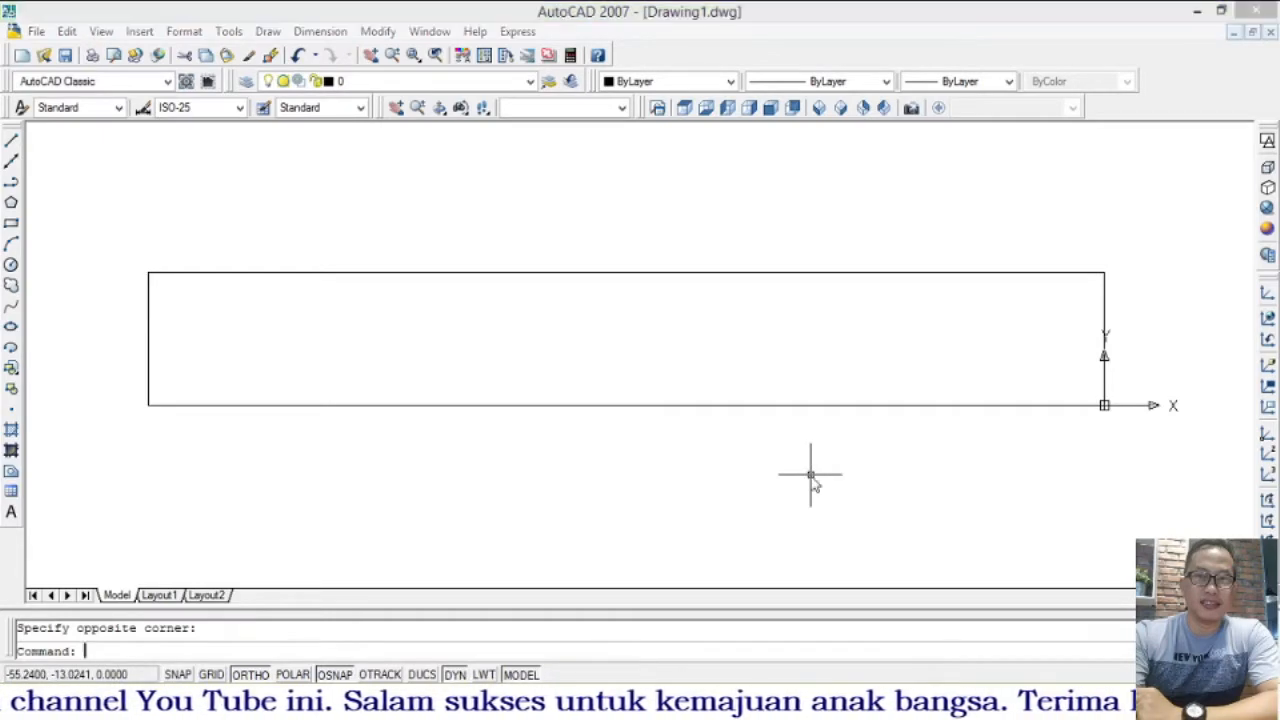
{"action": "key", "text": "Return"}
{"action": "type", "text": "10"}
{"action": "key", "text": "Return"}
- Offset the rectangle's bottom edge 10 units upward
{"action": "left_click", "coordinate": [686, 405]}
{"action": "left_click", "coordinate": [683, 343]}
{"action": "key", "text": "Return"}
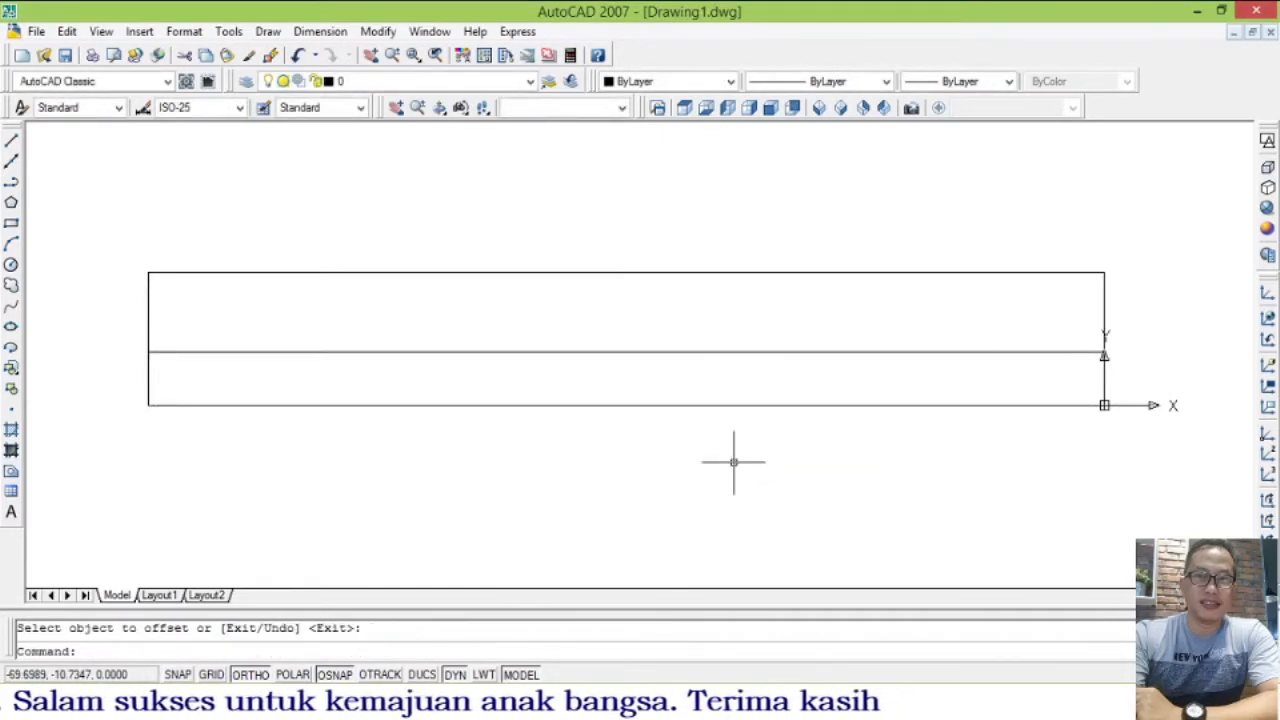
- Offset the rectangle's left edge 50 units to the right
{"action": "type", "text": "o"}
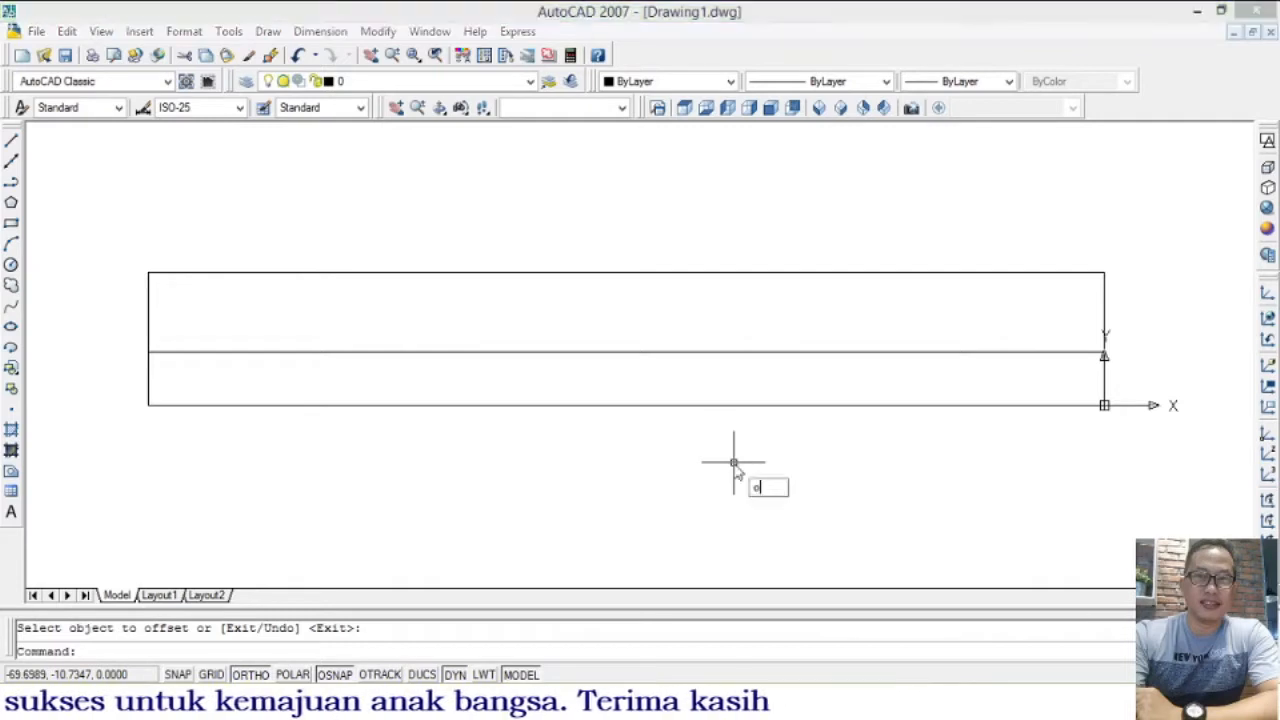
{"action": "key", "text": "Return"}
{"action": "type", "text": "5"}
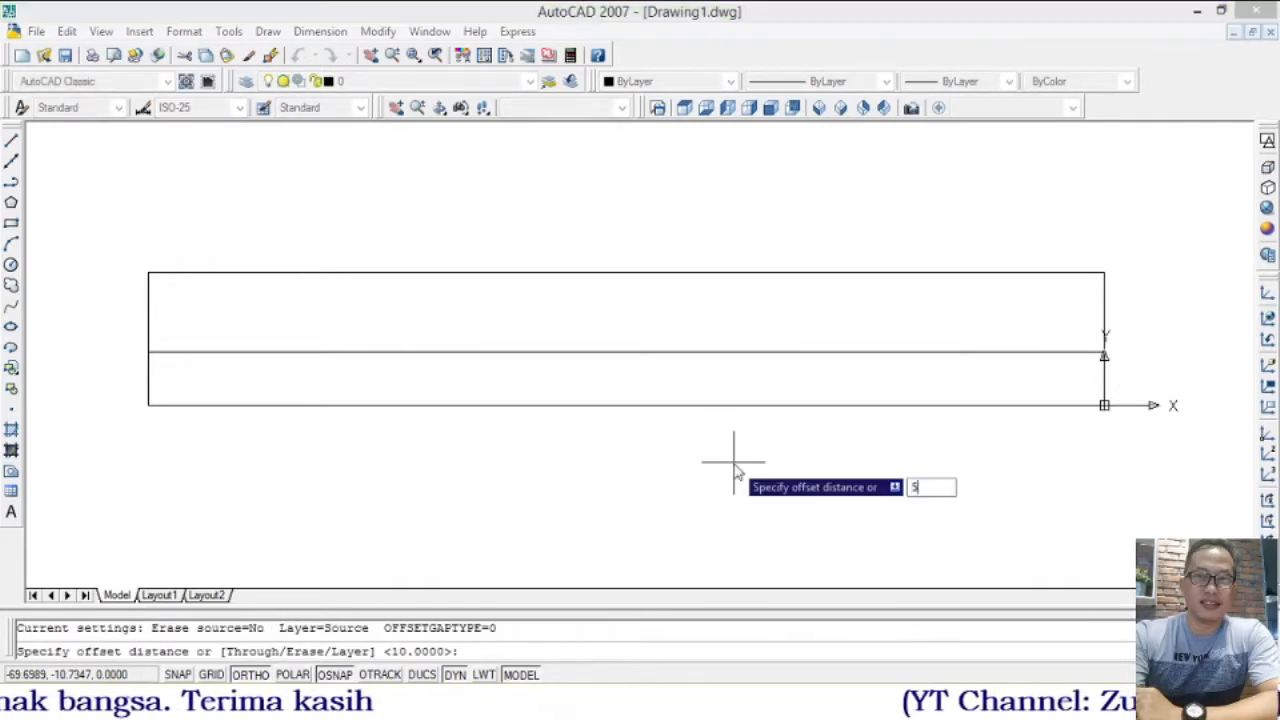
{"action": "type", "text": "0"}
{"action": "key", "text": "Return"}
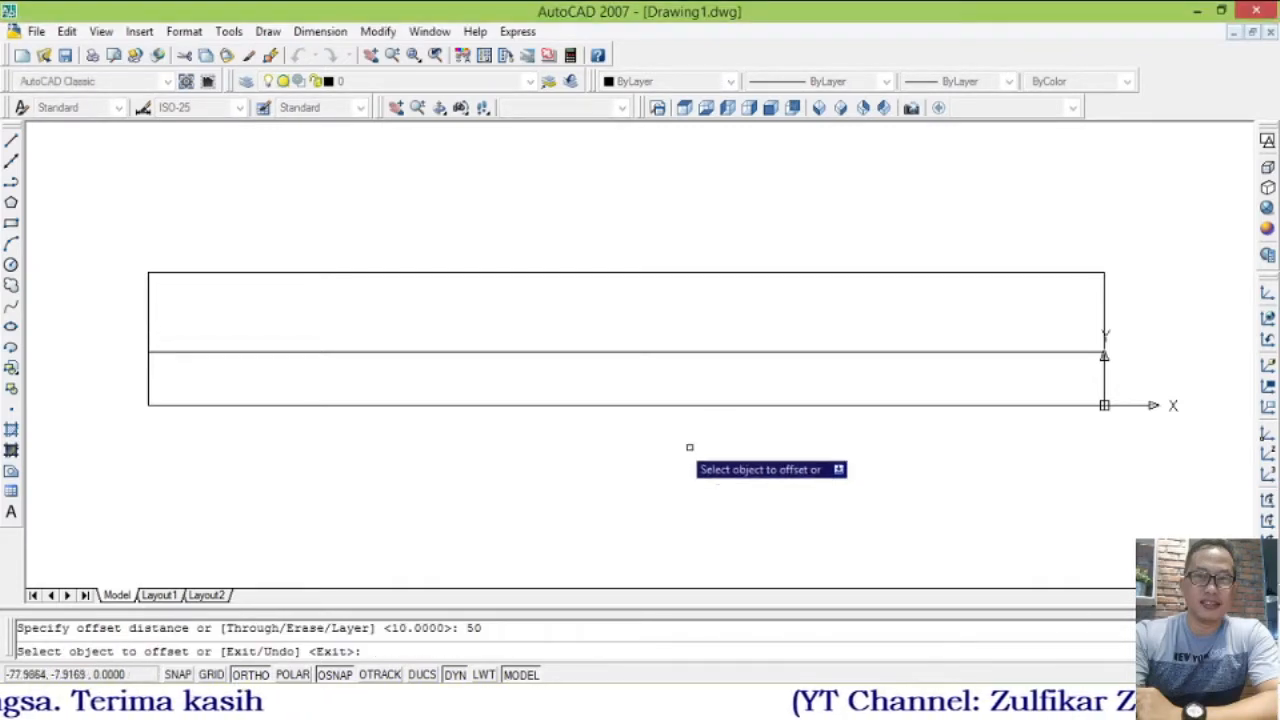
{"action": "left_click", "coordinate": [148, 384]}
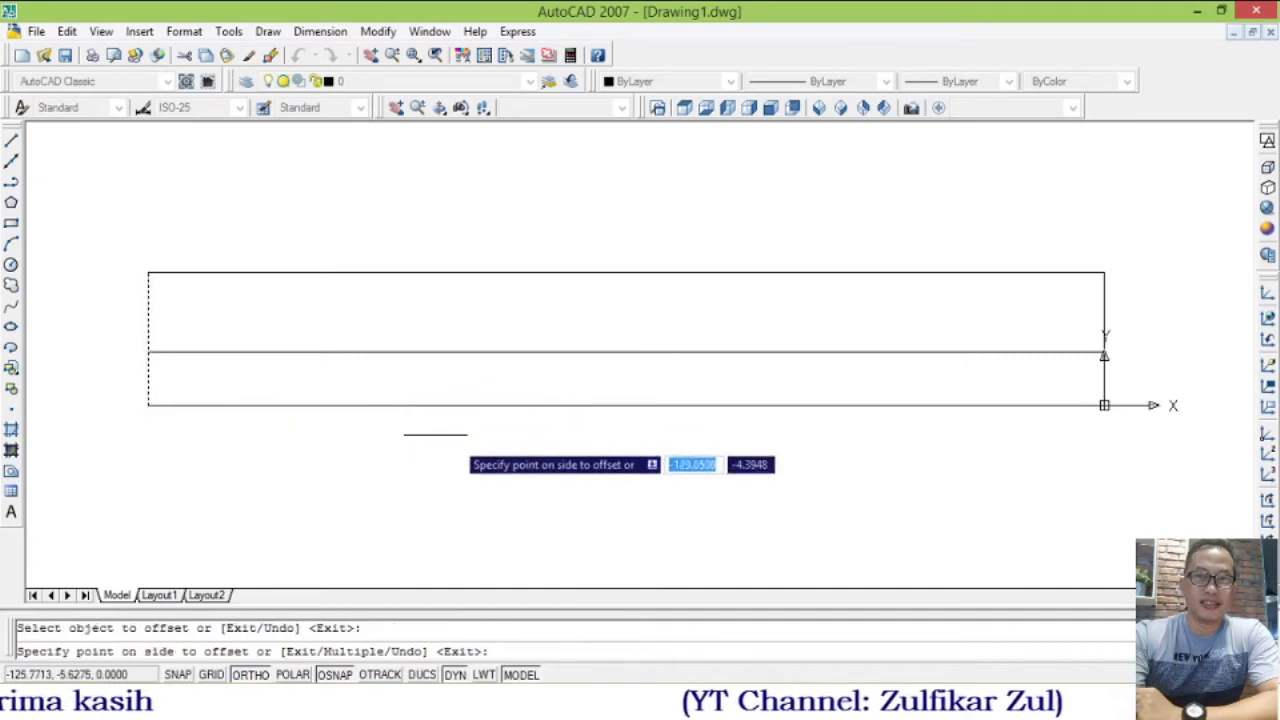
{"action": "left_click", "coordinate": [652, 445]}
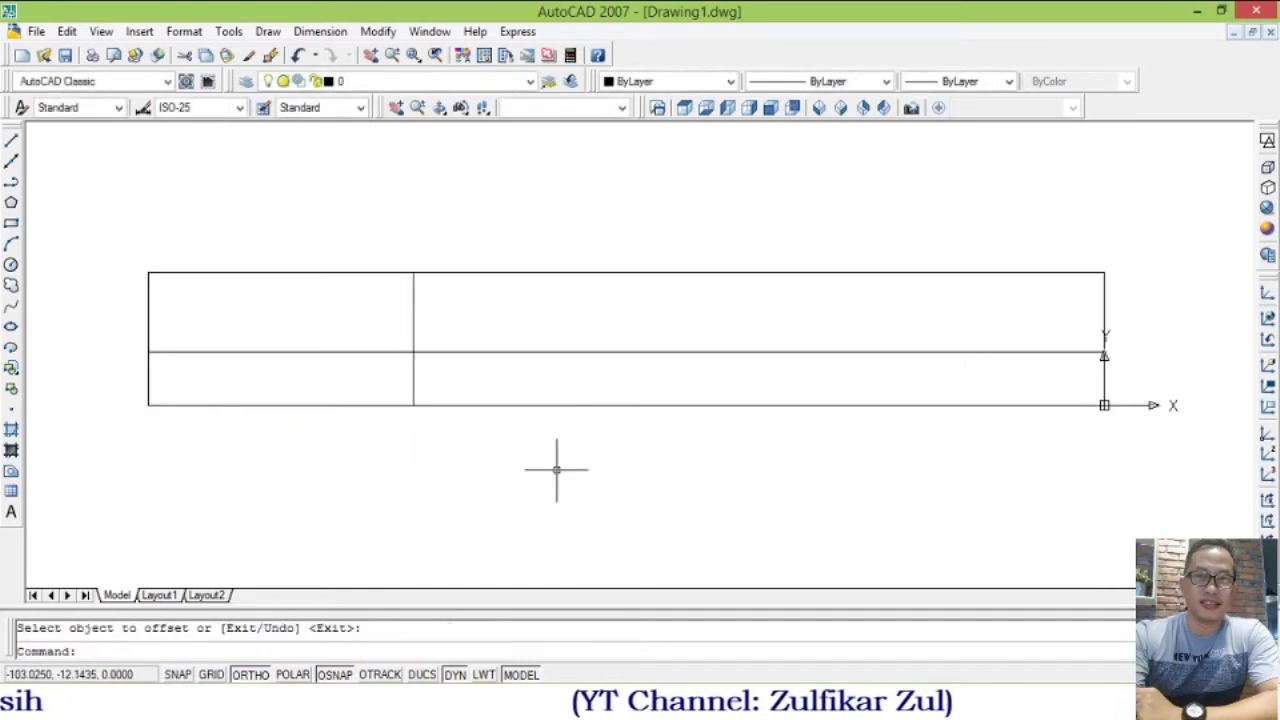
- Offset the first vertical divider 84 units to the right
{"action": "key", "text": "Return"}
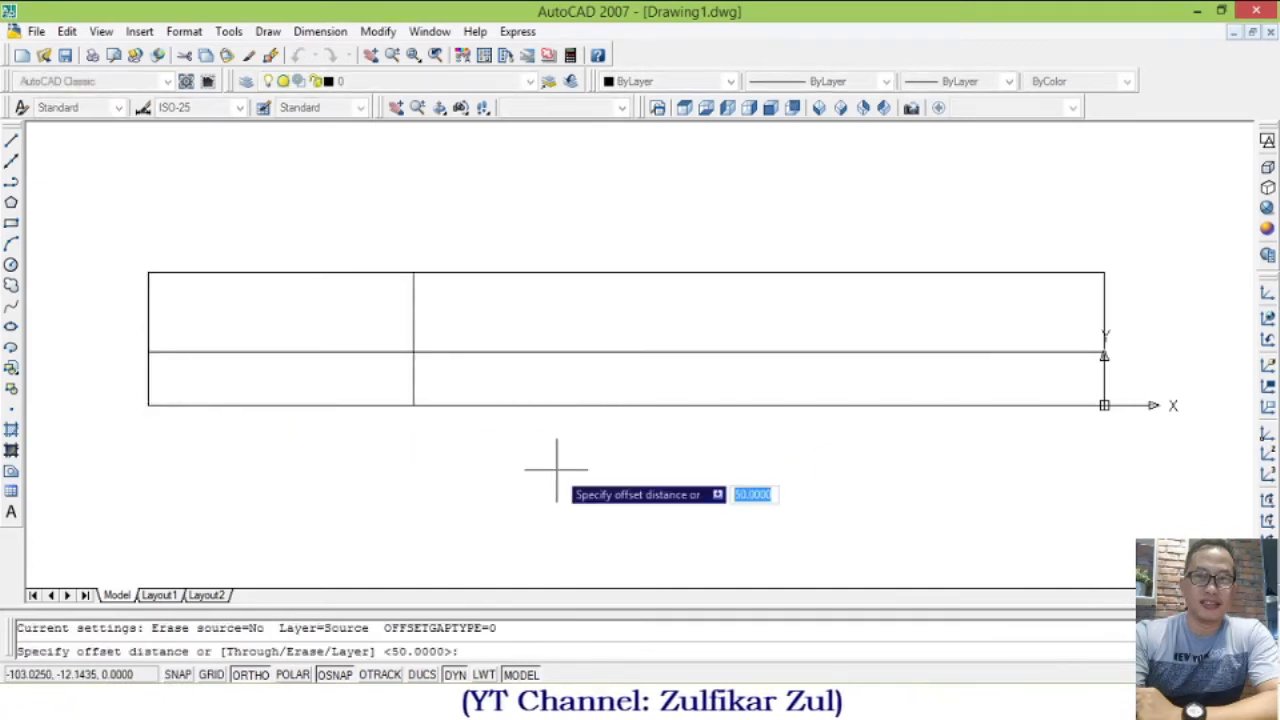
{"action": "type", "text": "54"}
{"action": "key", "text": "Return"}
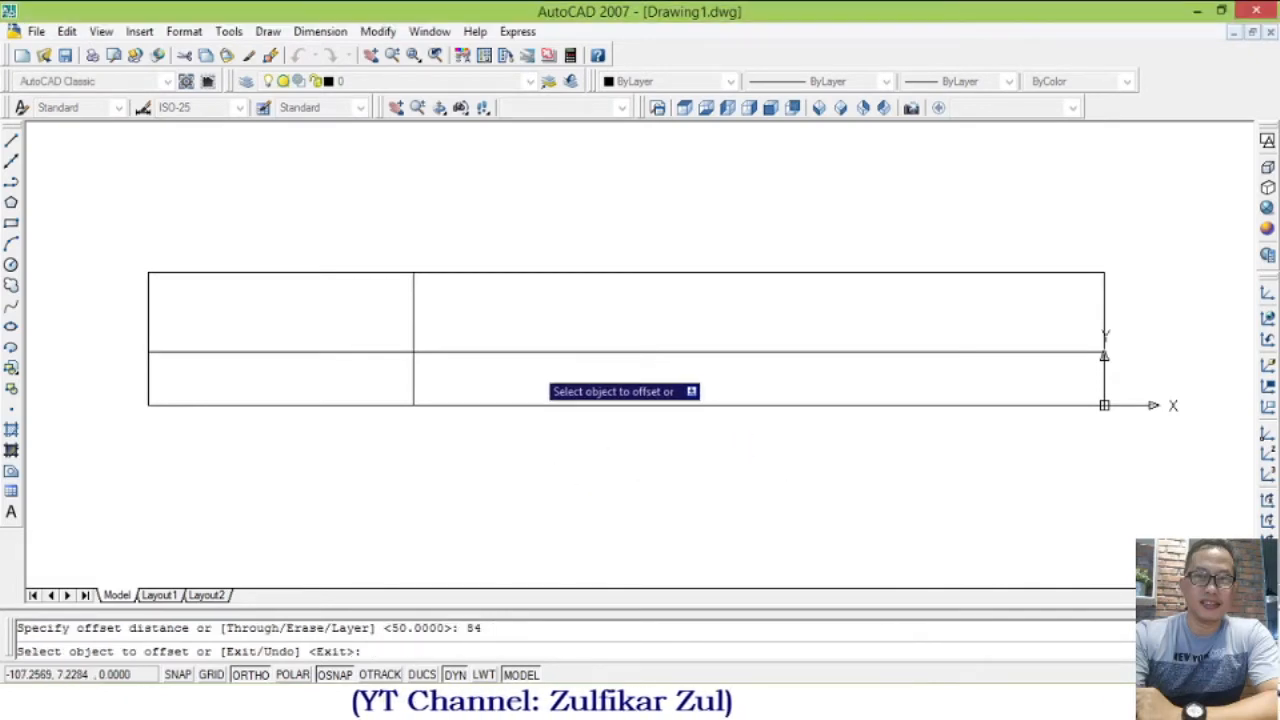
{"action": "left_click", "coordinate": [414, 313]}
{"action": "left_click", "coordinate": [711, 319]}
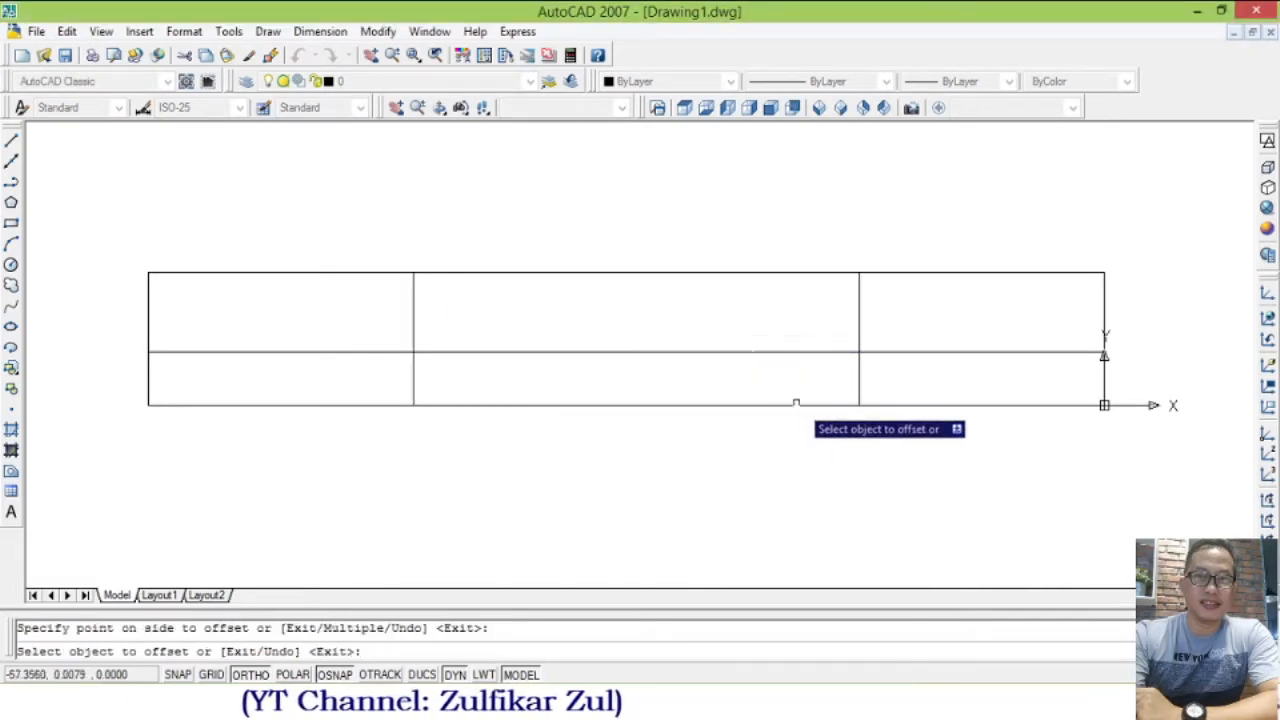
- Start a new offset with a distance of 30
{"action": "key", "text": "Return"}
{"action": "key", "text": "Return"}
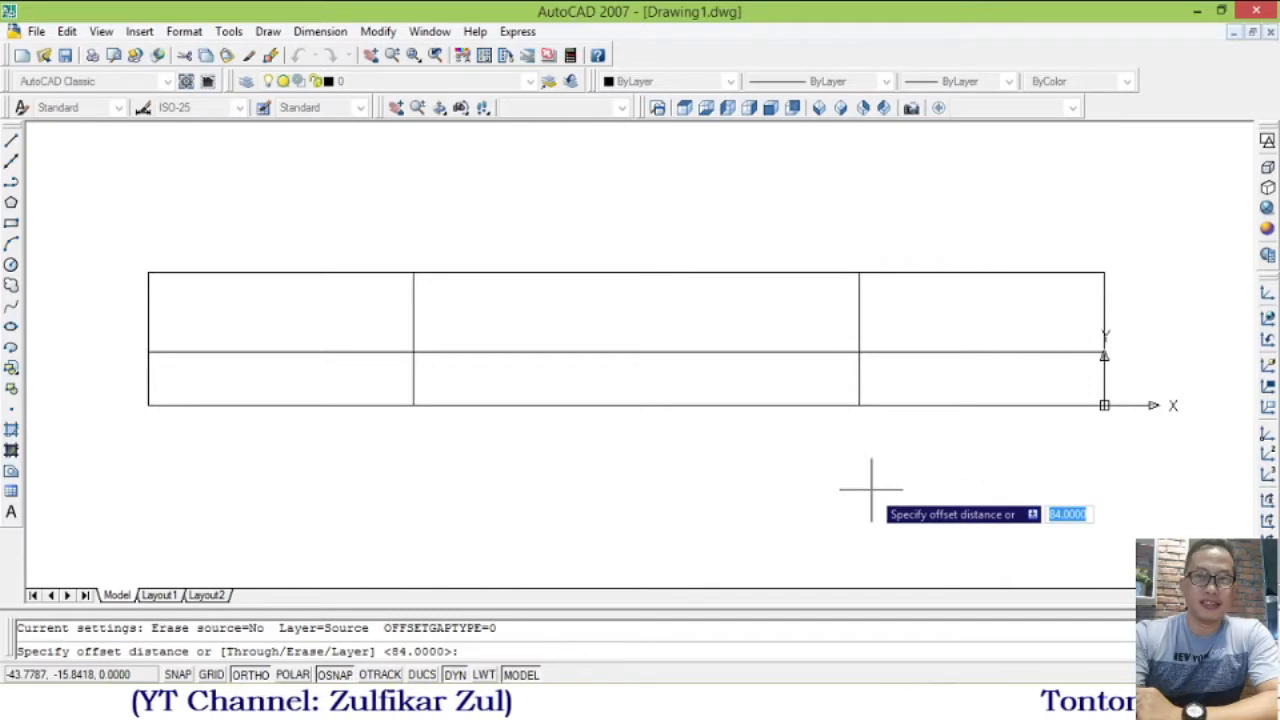
{"action": "type", "text": "30"}
{"action": "key", "text": "Return"}
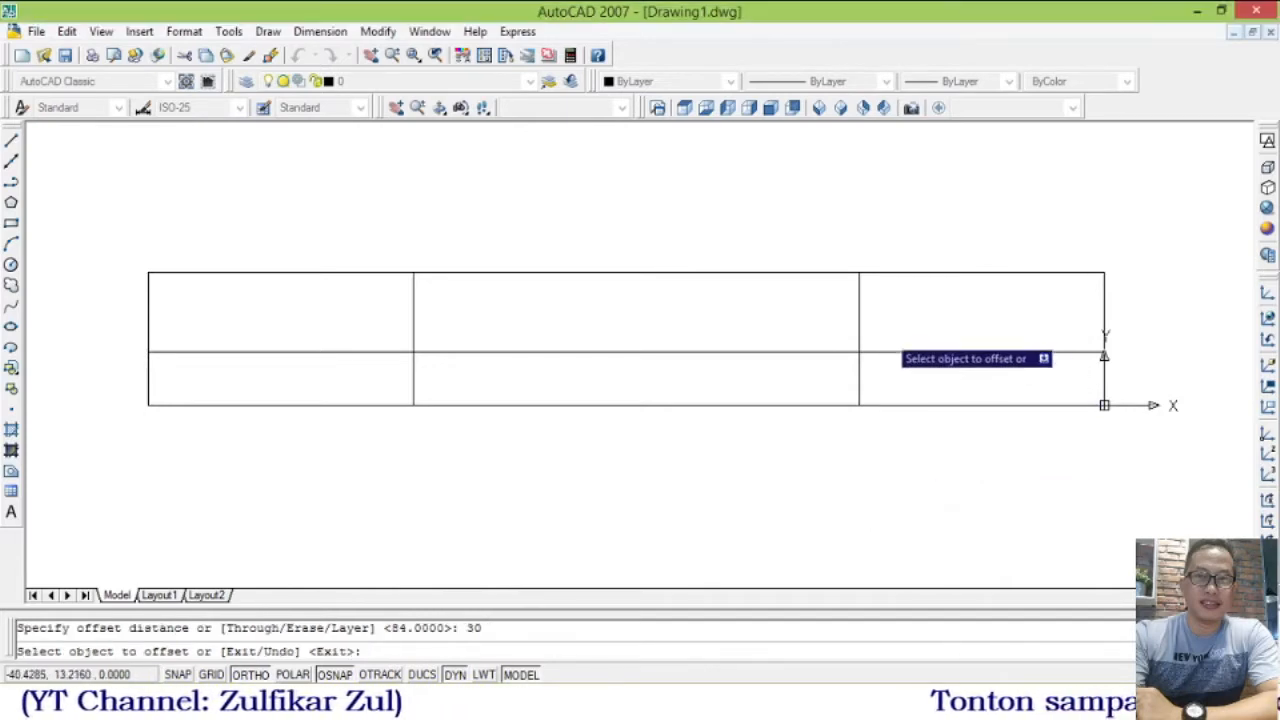
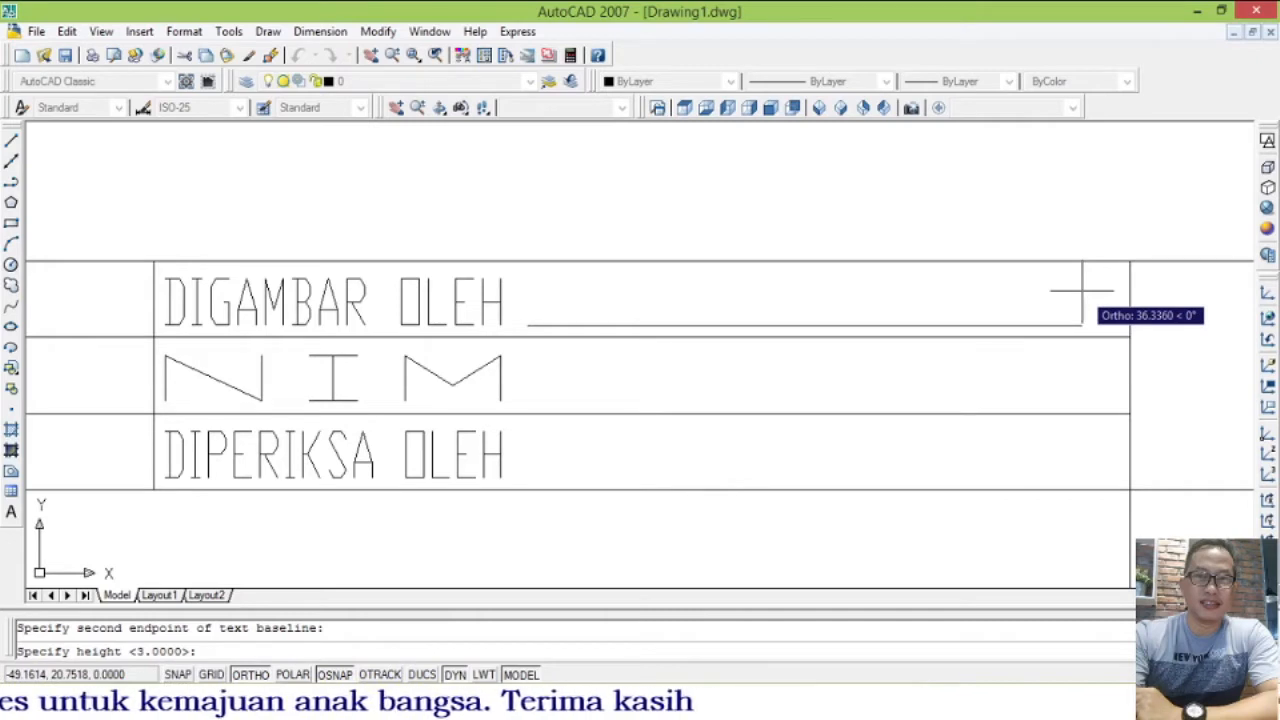
- Write a colon followed by the drafter's name beside DIGAMBAR OLEH, then end the text entry
{"action": "key", "text": "Return"}
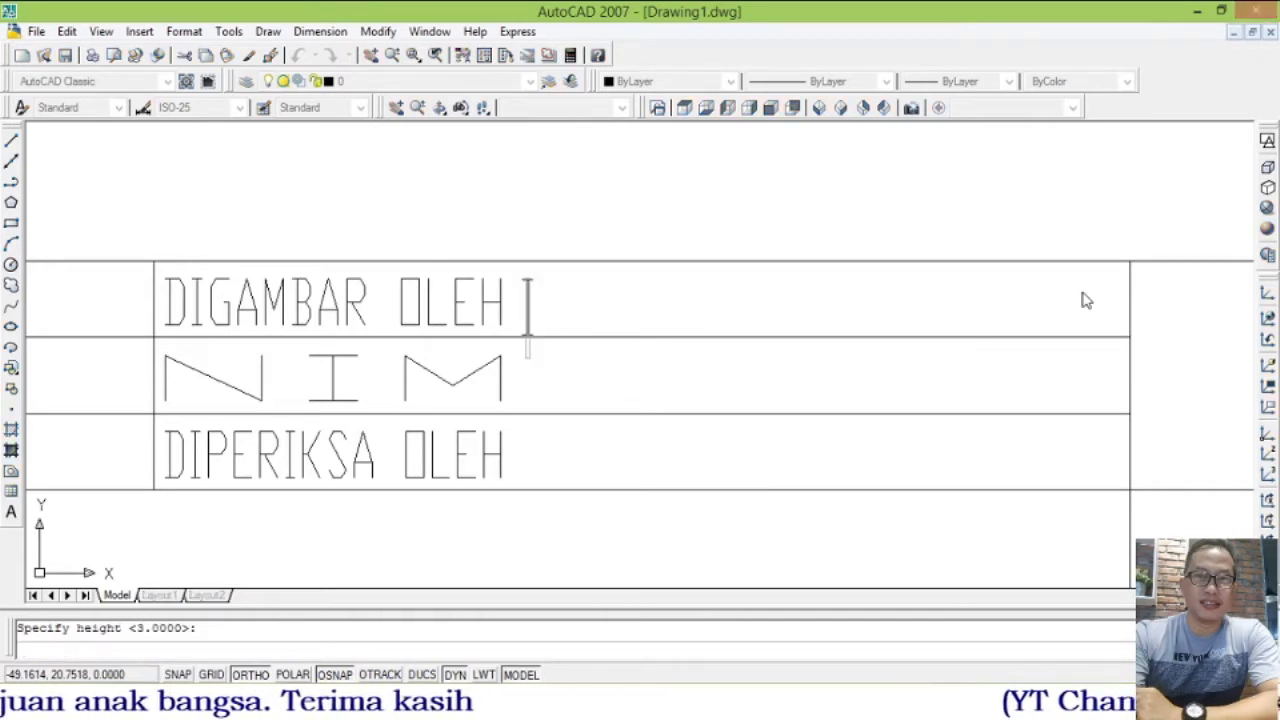
{"action": "type", "text": ":"}
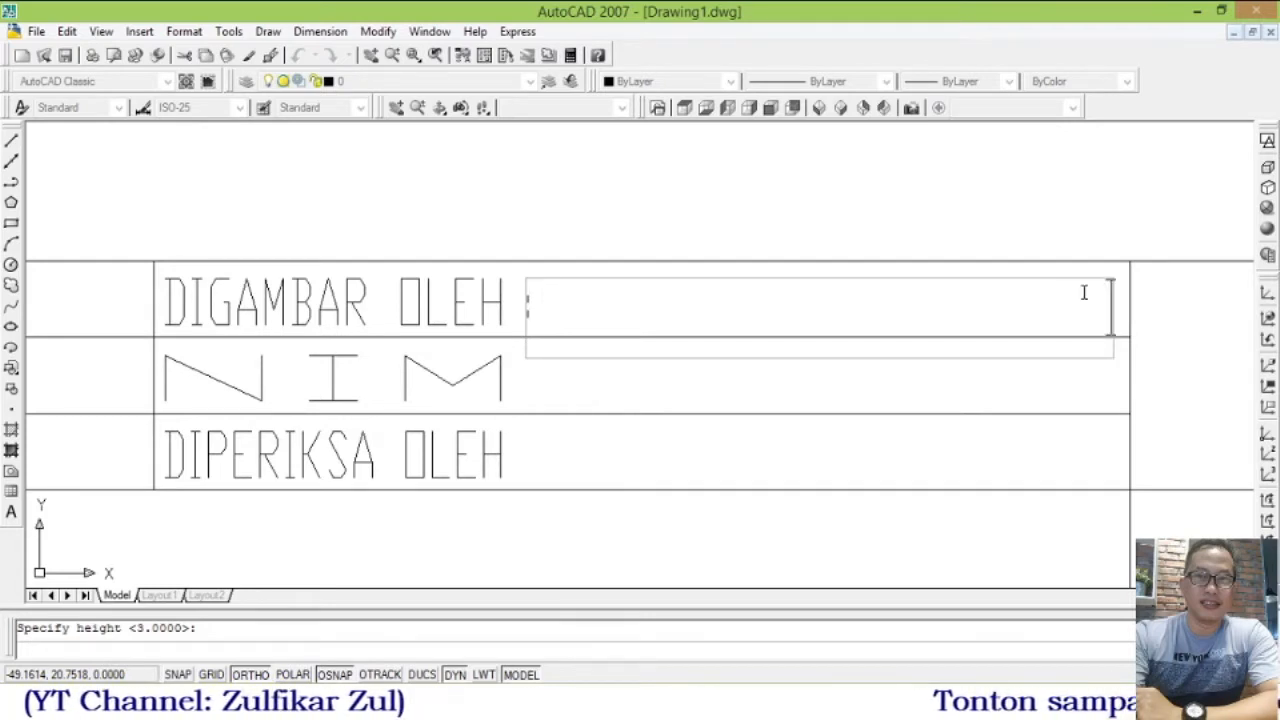
{"action": "type", "text": " MUNIR"}
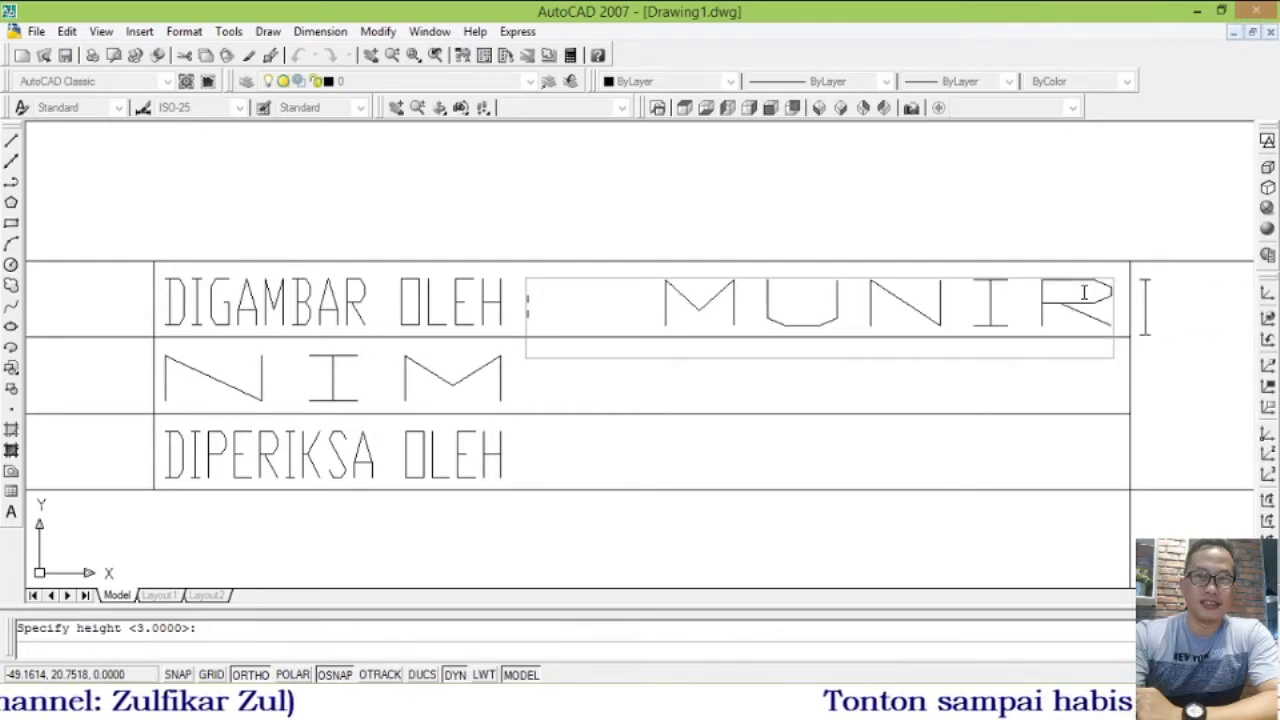
{"action": "type", "text": " A"}
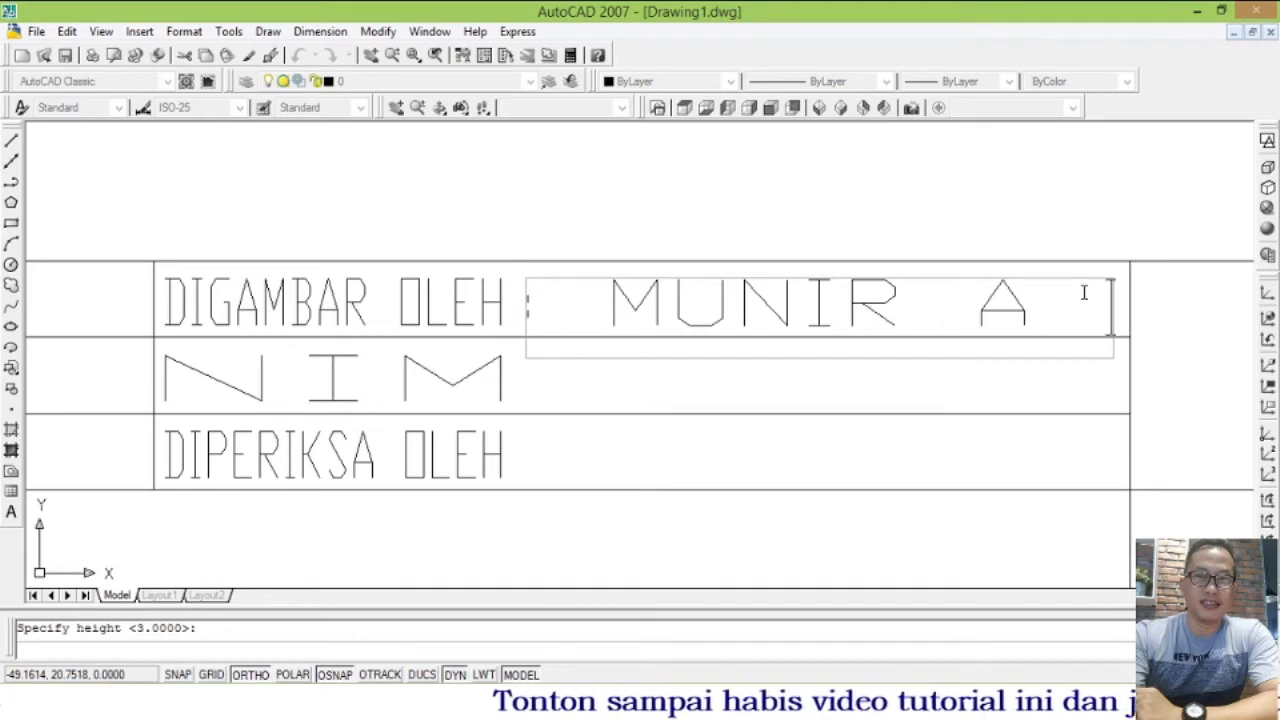
{"action": "type", "text": " SIAHAAN"}
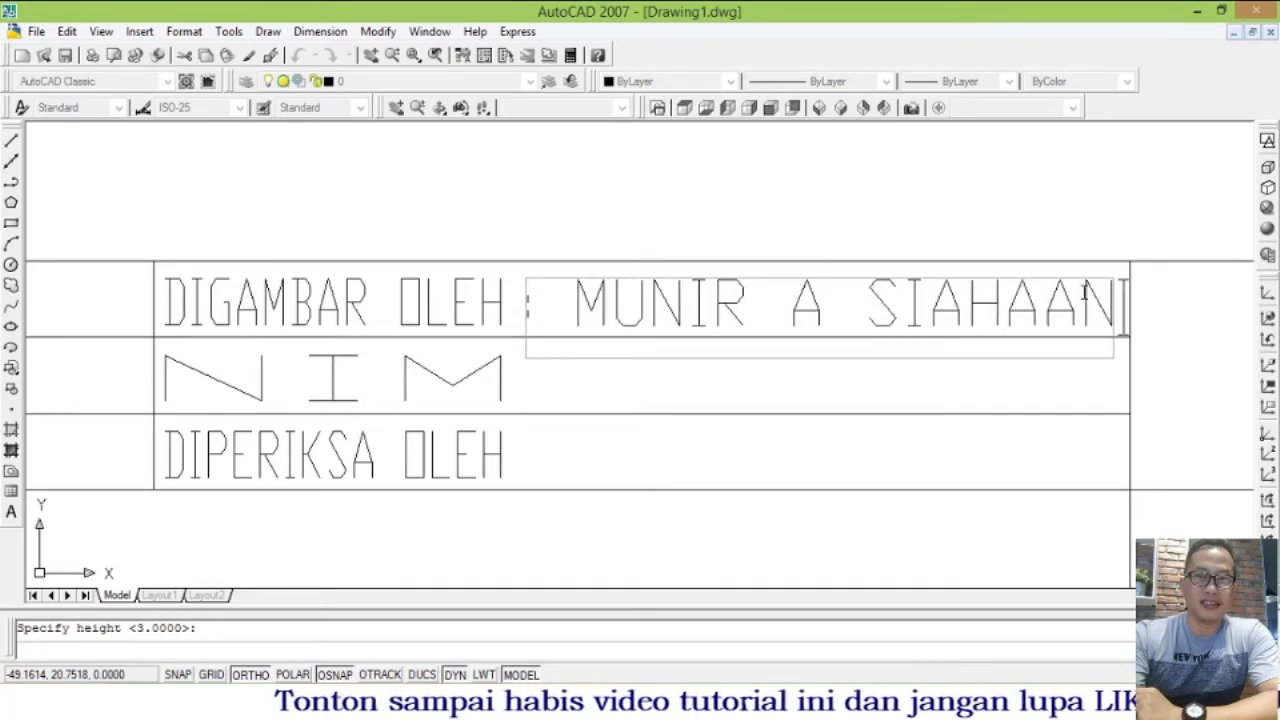
{"action": "key", "text": "Return"}
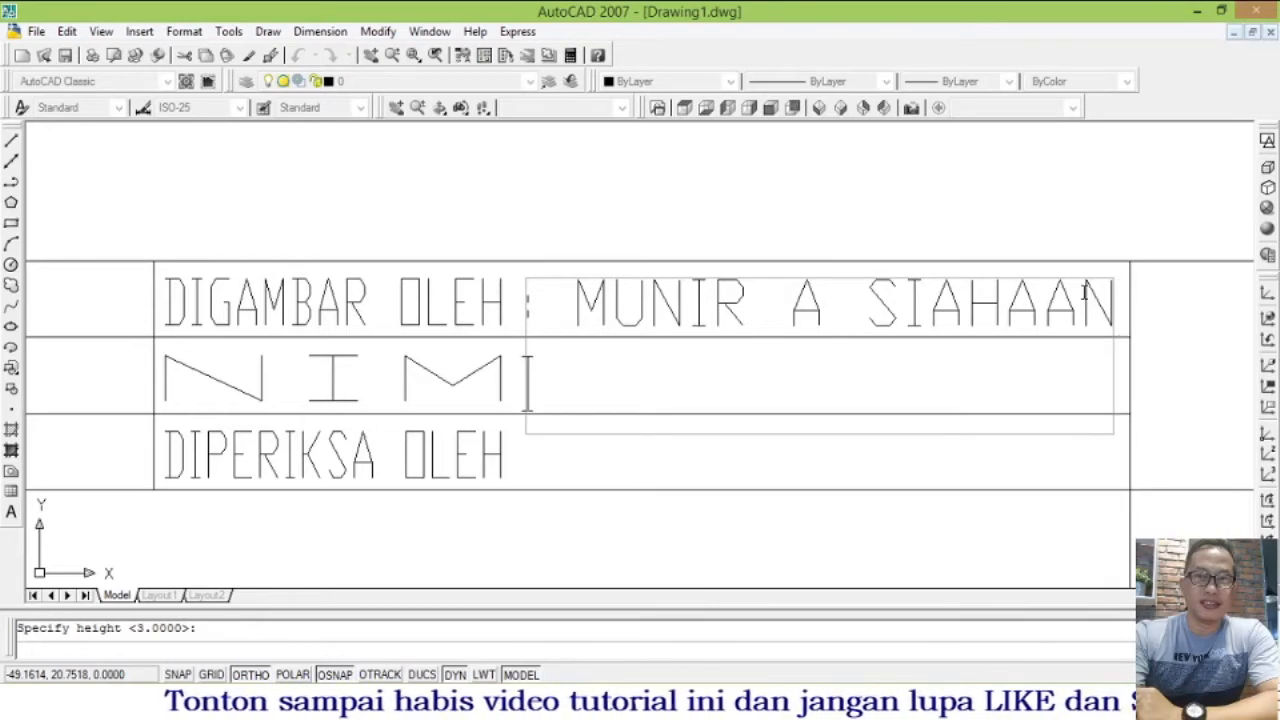
{"action": "key", "text": "Return"}
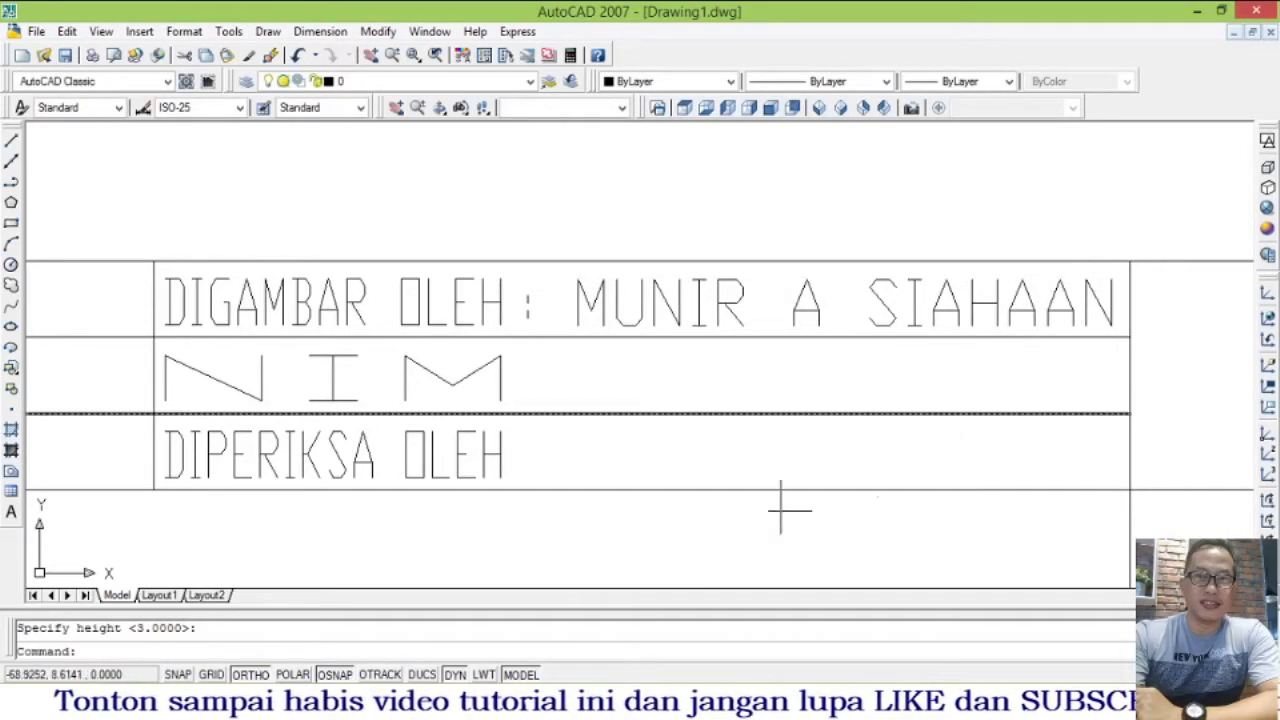
- Copy the colon-and-name text down into the NIM and DIPERIKSA OLEH rows
{"action": "left_click", "coordinate": [679, 308]}
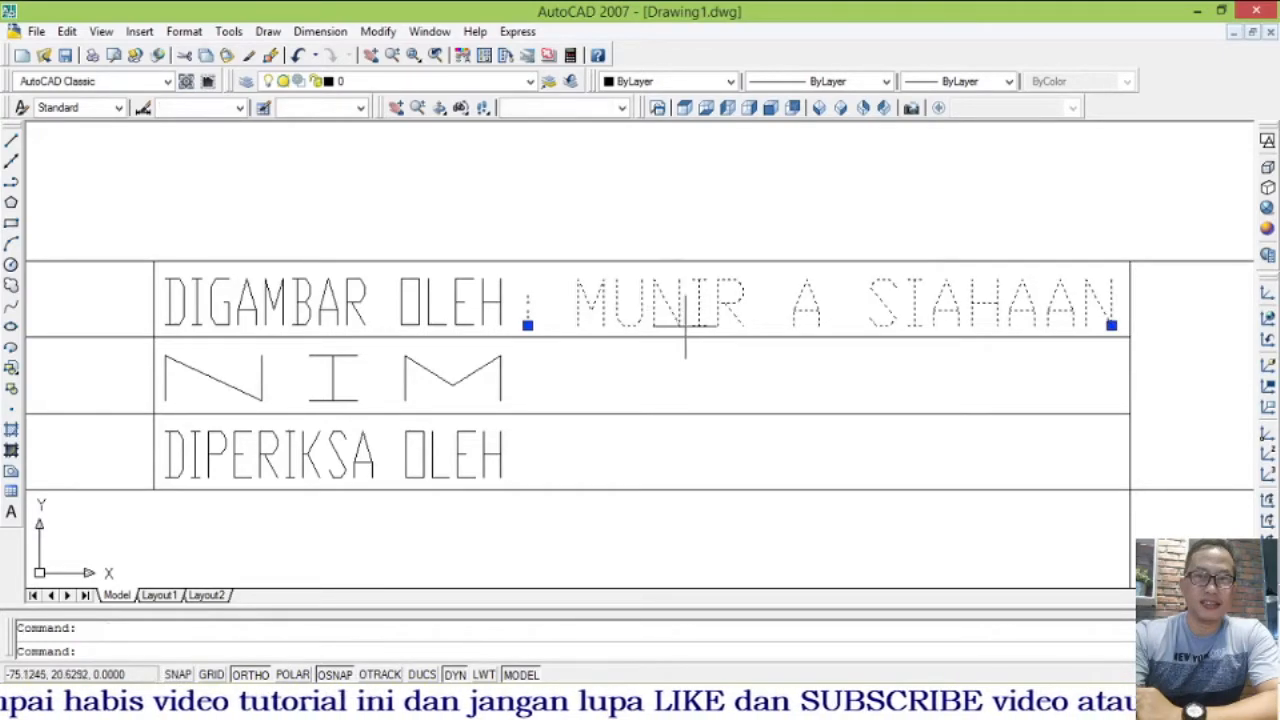
{"action": "key", "text": "Escape"}
{"action": "type", "text": "co"}
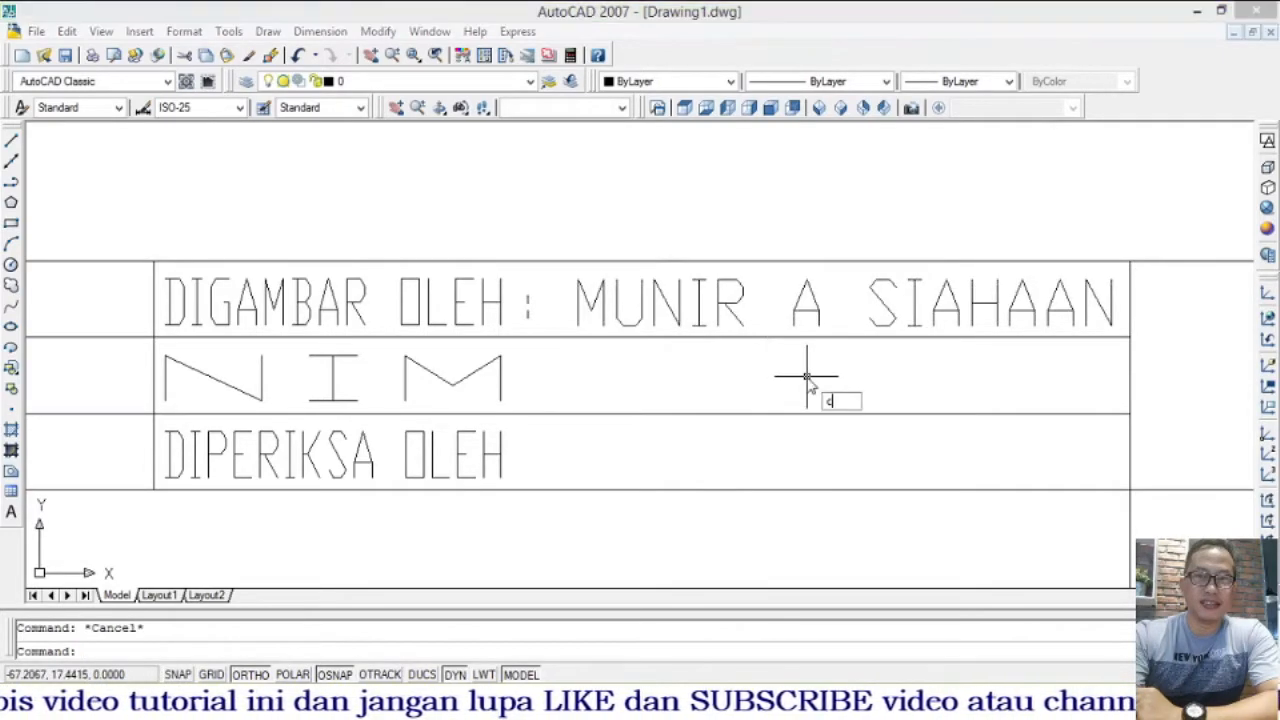
{"action": "key", "text": "Return"}
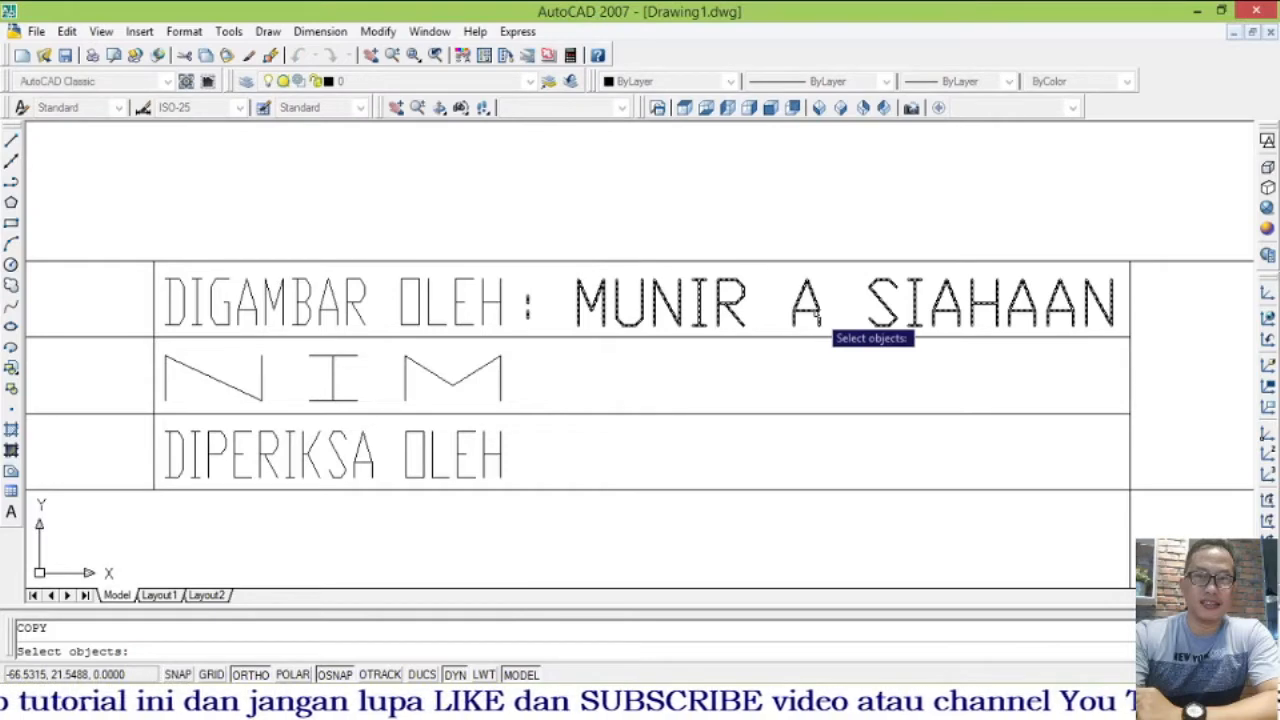
{"action": "left_click", "coordinate": [822, 318]}
{"action": "key", "text": "Return"}
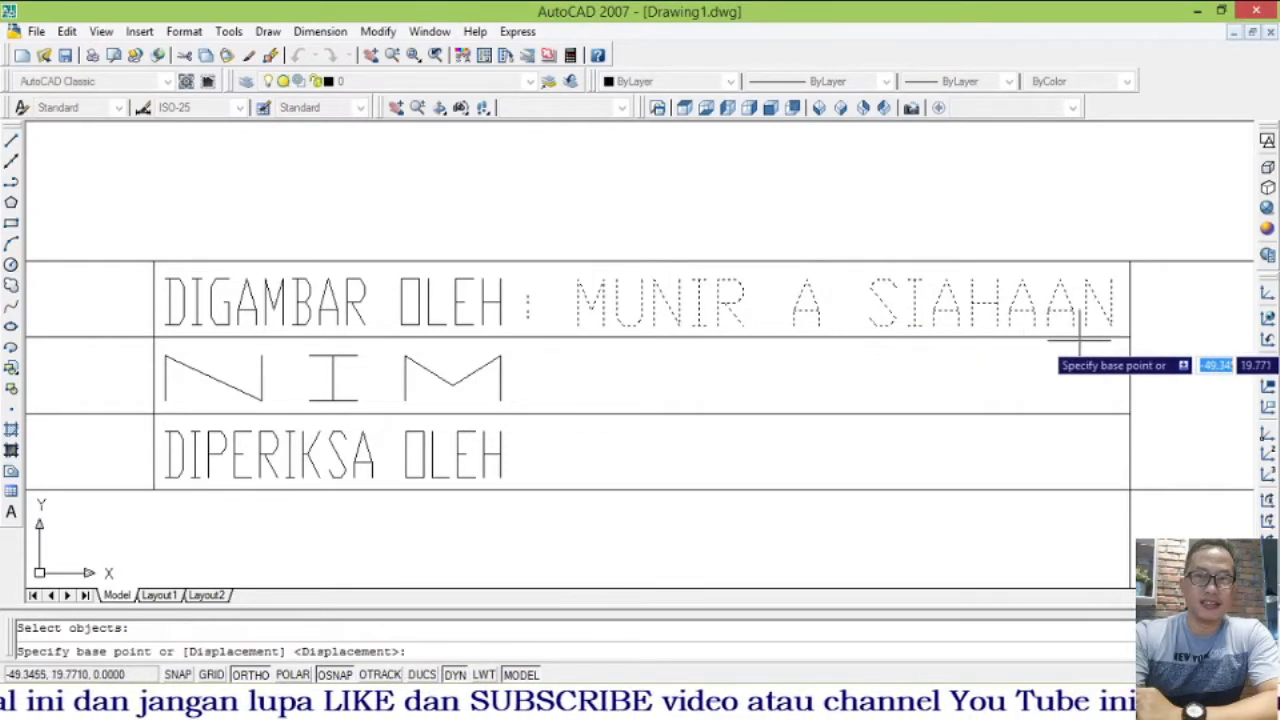
{"action": "left_click", "coordinate": [1131, 337]}
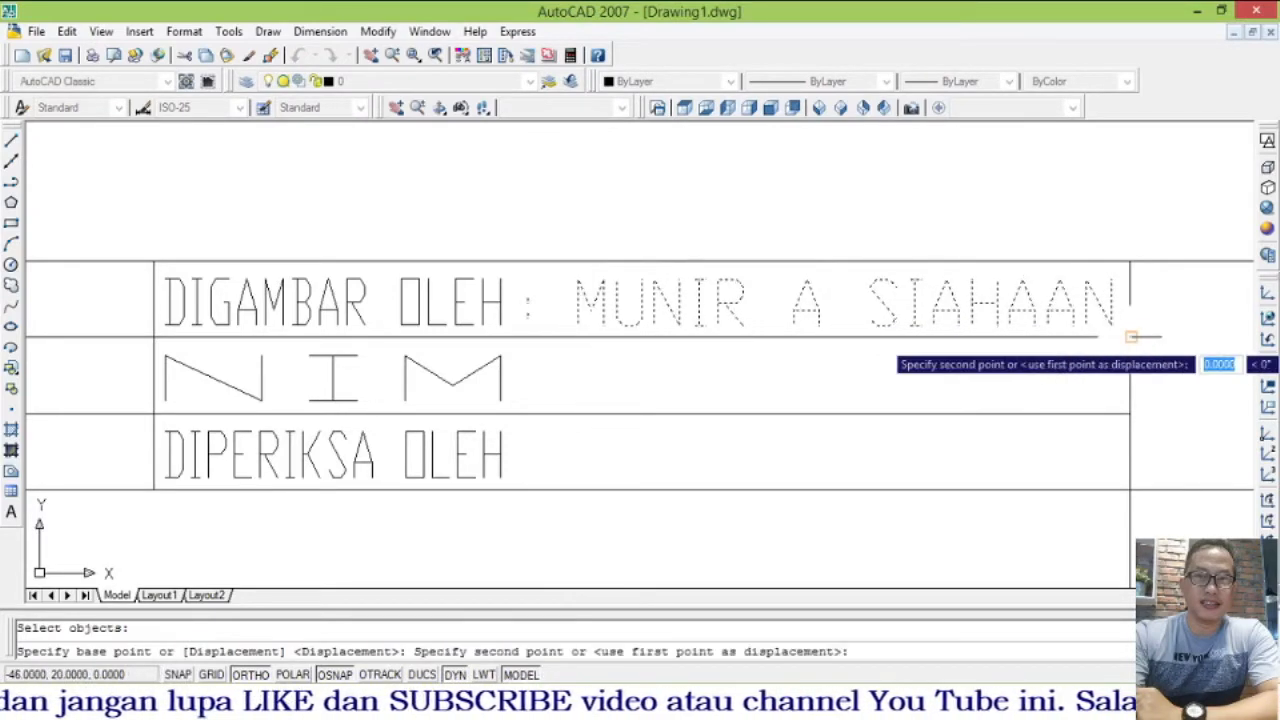
{"action": "left_click", "coordinate": [1131, 415]}
{"action": "left_click", "coordinate": [1131, 492]}
{"action": "key", "text": "Return"}
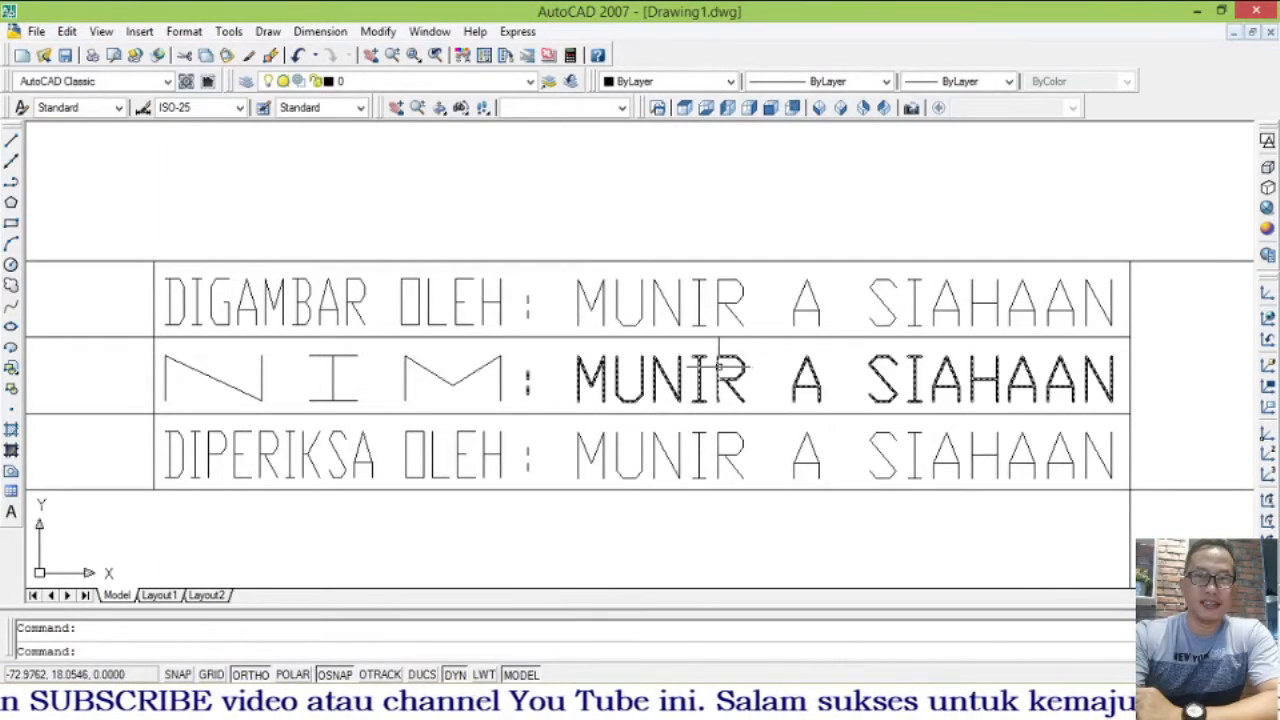
{"action": "double_click", "coordinate": [714, 374]}
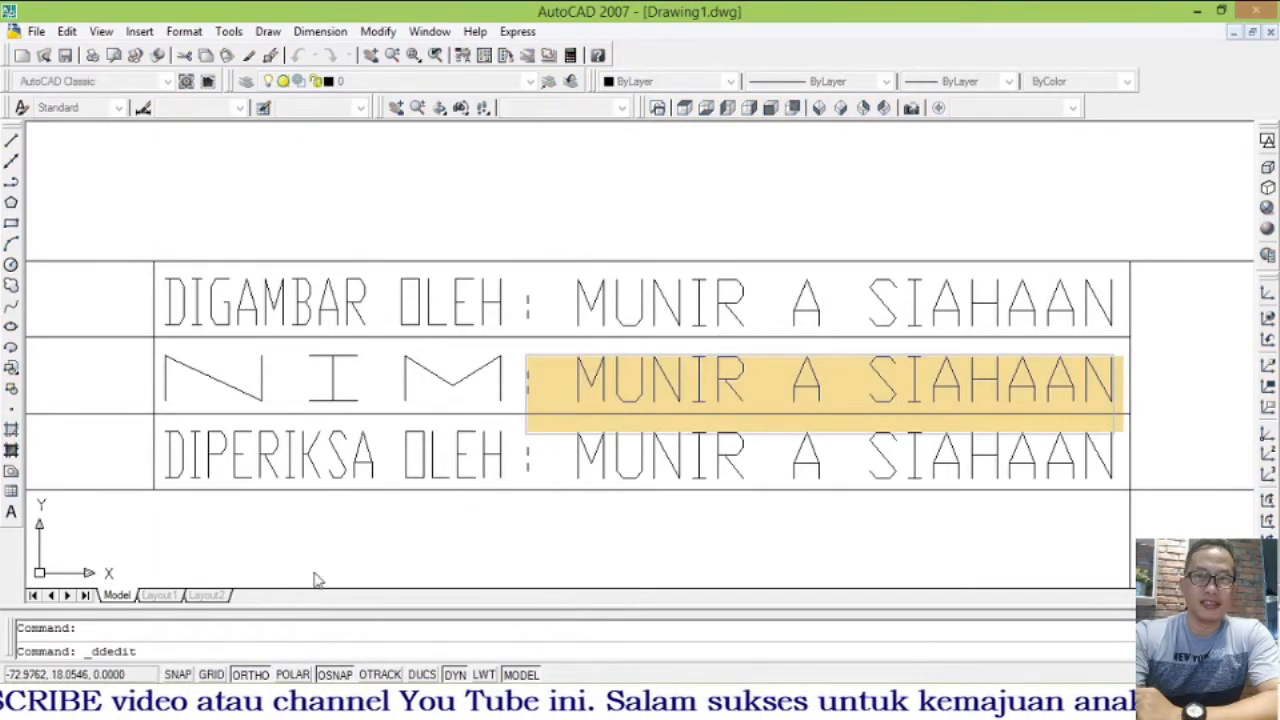
- Replace the NIM row's text with the placeholder number 20xxxxxxxxx
{"action": "left_click_drag", "start_coordinate": [577, 388], "coordinate": [1058, 380]}
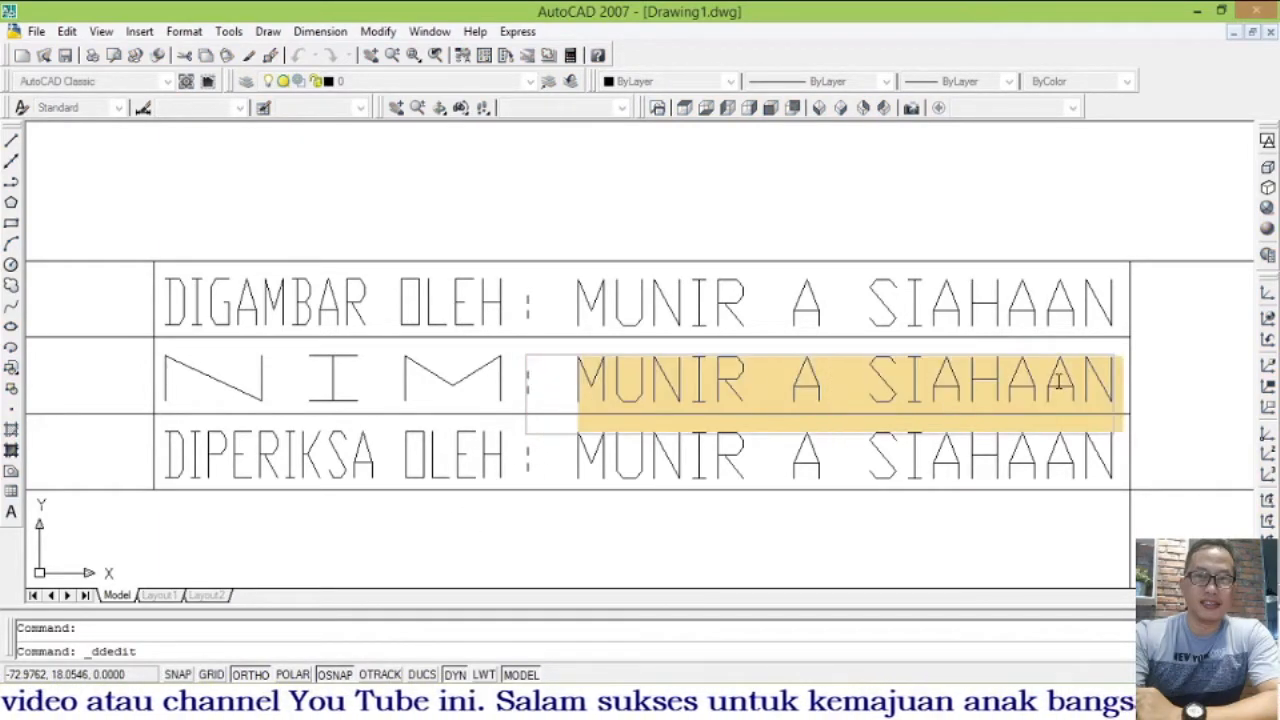
{"action": "type", "text": "20"}
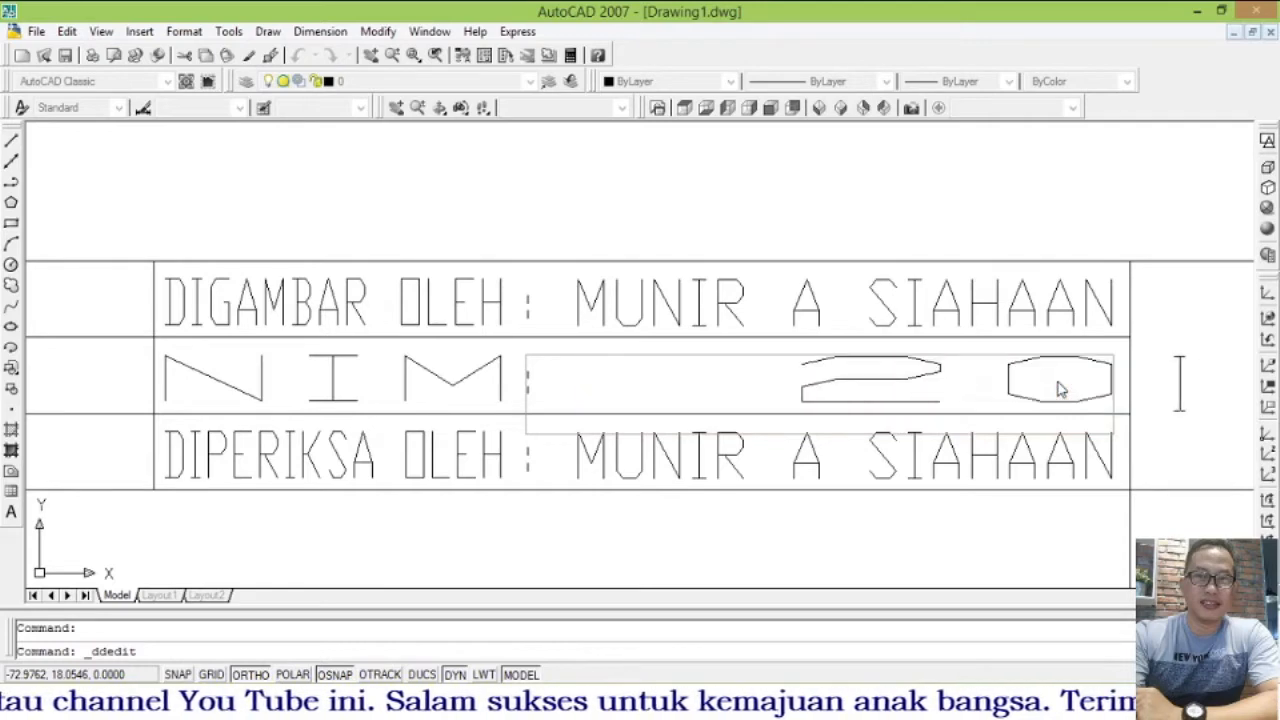
{"action": "type", "text": "xxxxxxxxx"}
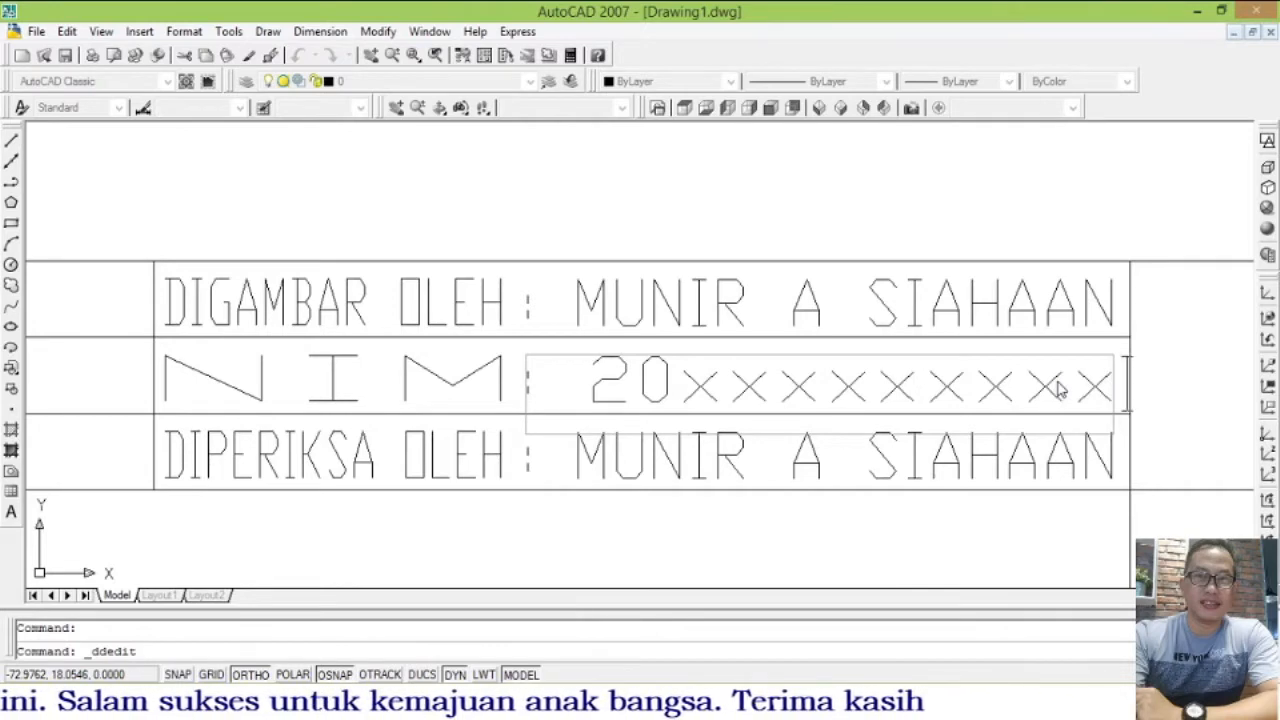
{"action": "key", "text": "Return"}
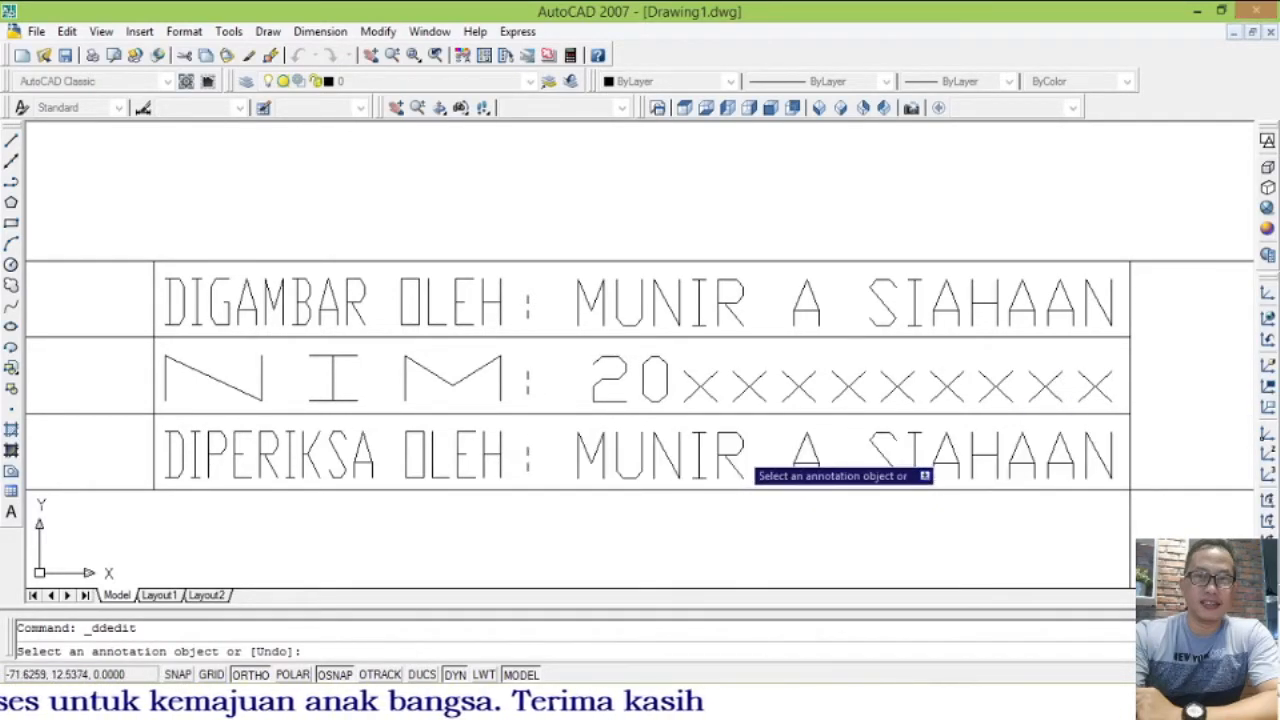
- Replace the DIPERIKSA OLEH row's text with the checker's name and academic titles
{"action": "left_click", "coordinate": [755, 464]}
{"action": "type", "text": "Zulfikar"}
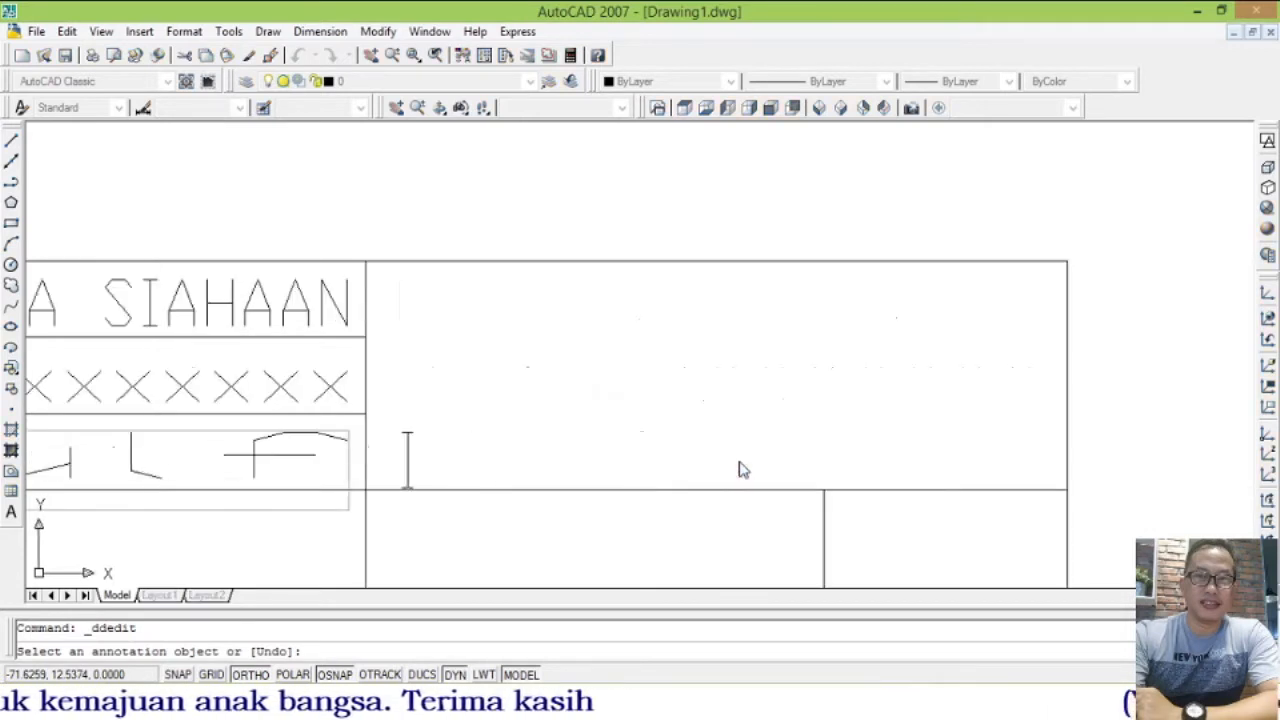
{"action": "key", "text": "Escape"}
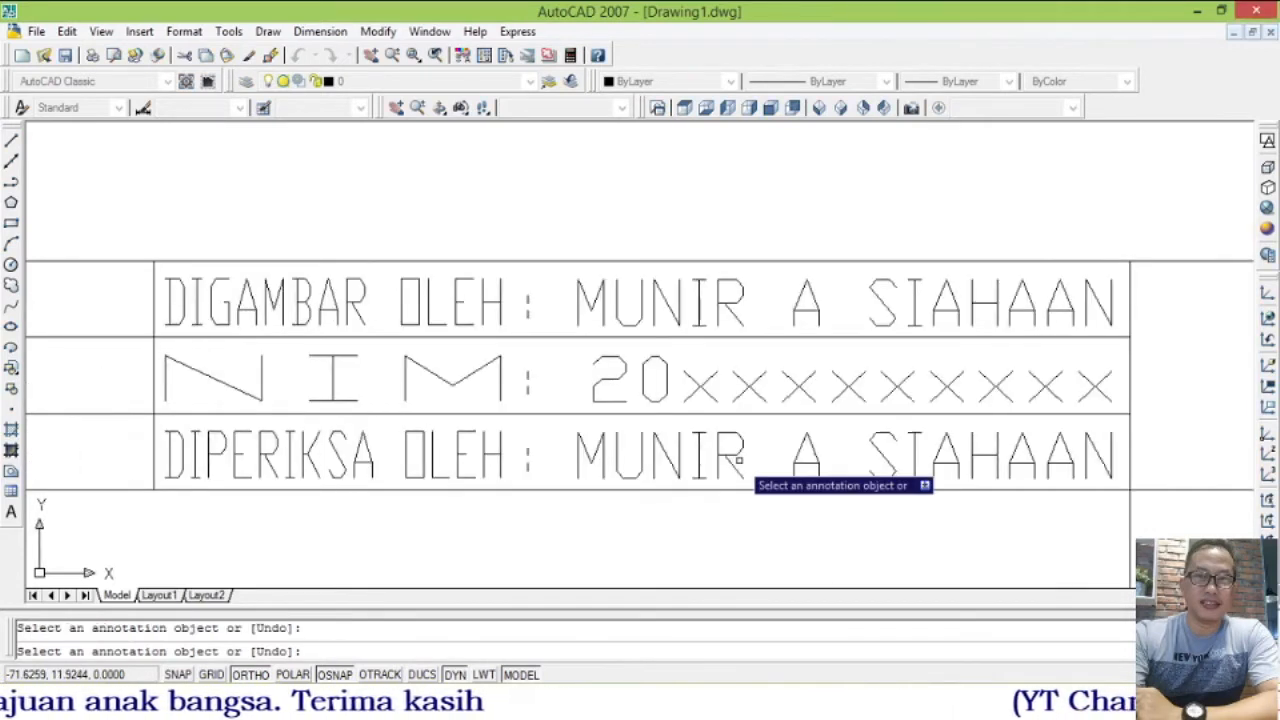
{"action": "left_click", "coordinate": [733, 462]}
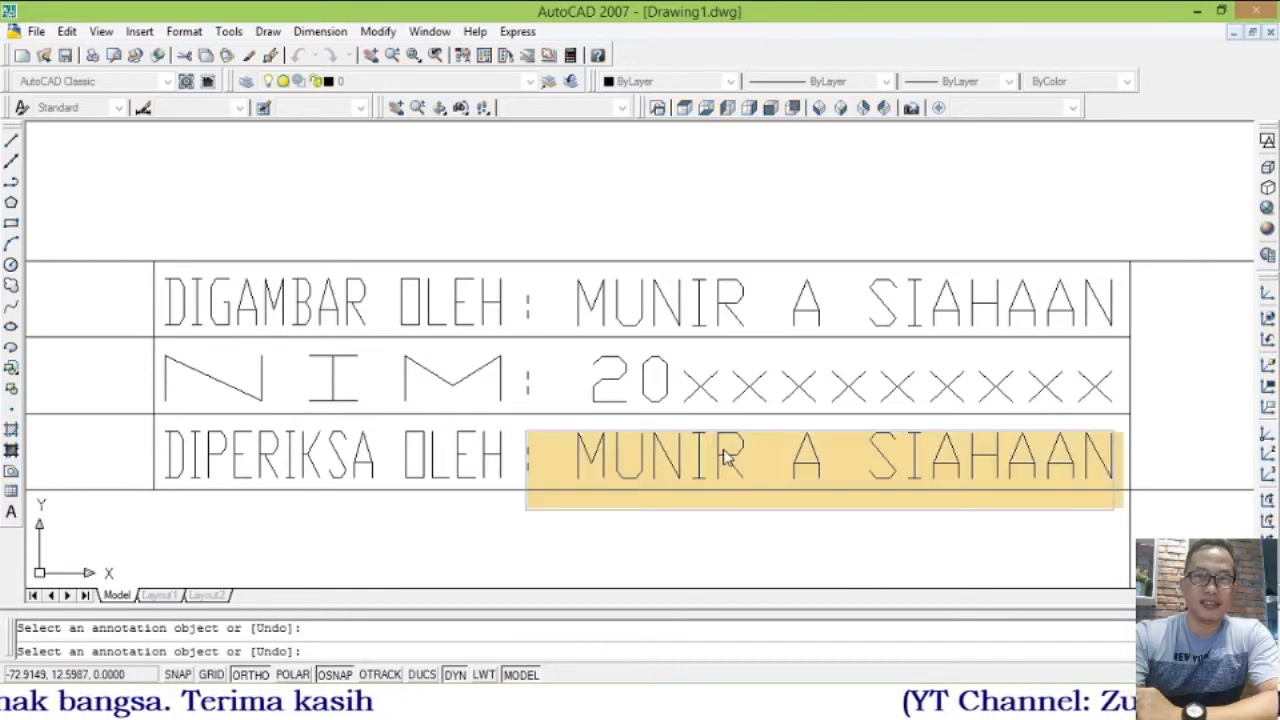
{"action": "left_click_drag", "start_coordinate": [605, 456], "coordinate": [1116, 452]}
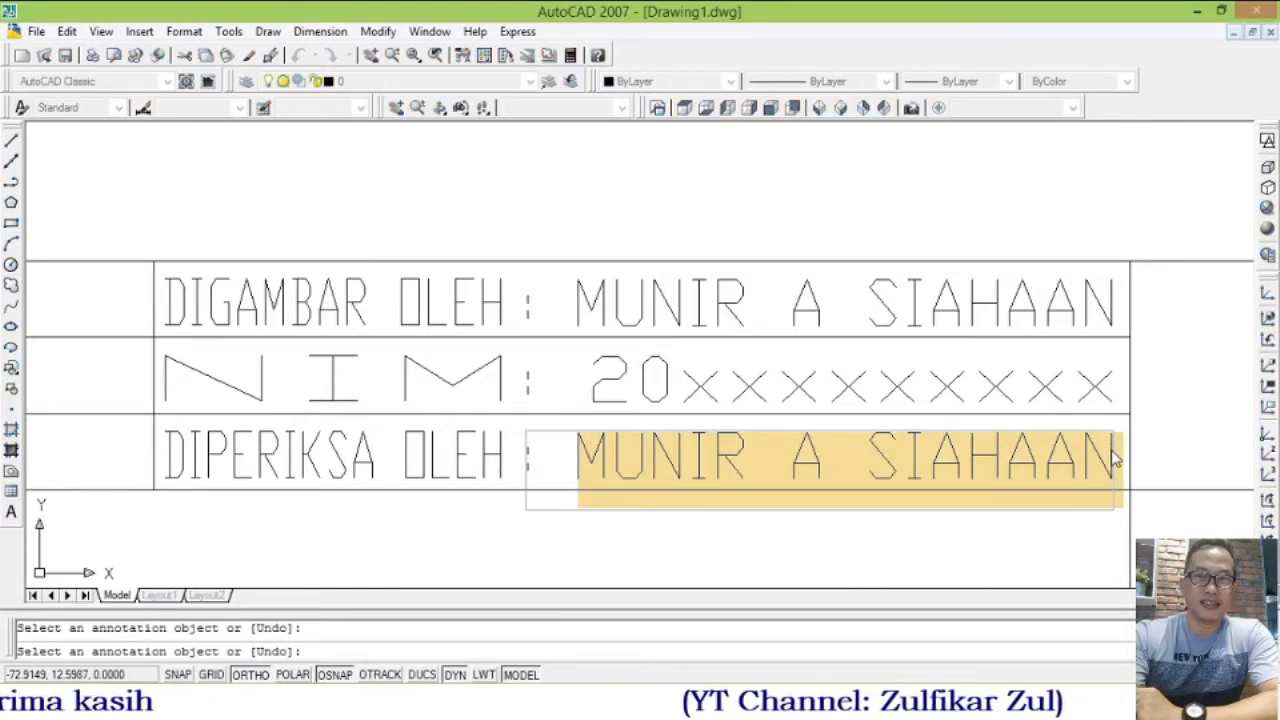
{"action": "type", "text": "ZULFIKAR"}
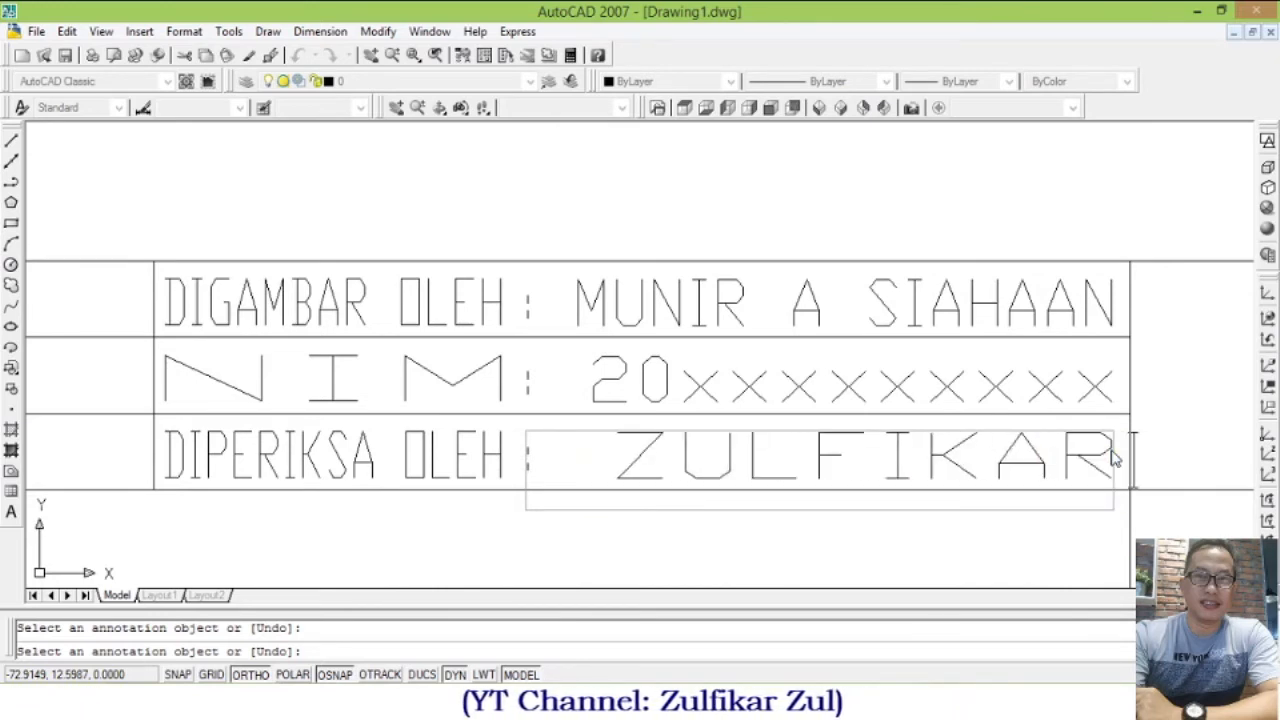
{"action": "type", "text": ", ST. MT."}
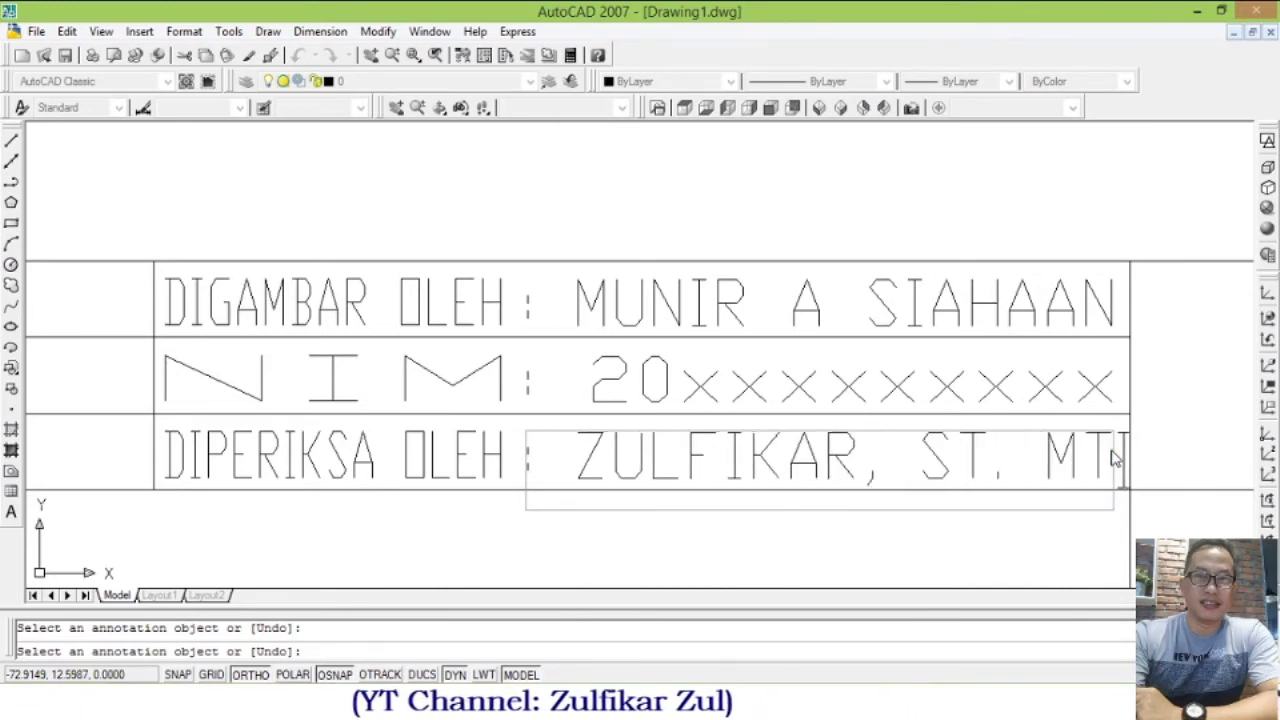
{"action": "key", "text": "Return"}
{"action": "key", "text": "Return"}
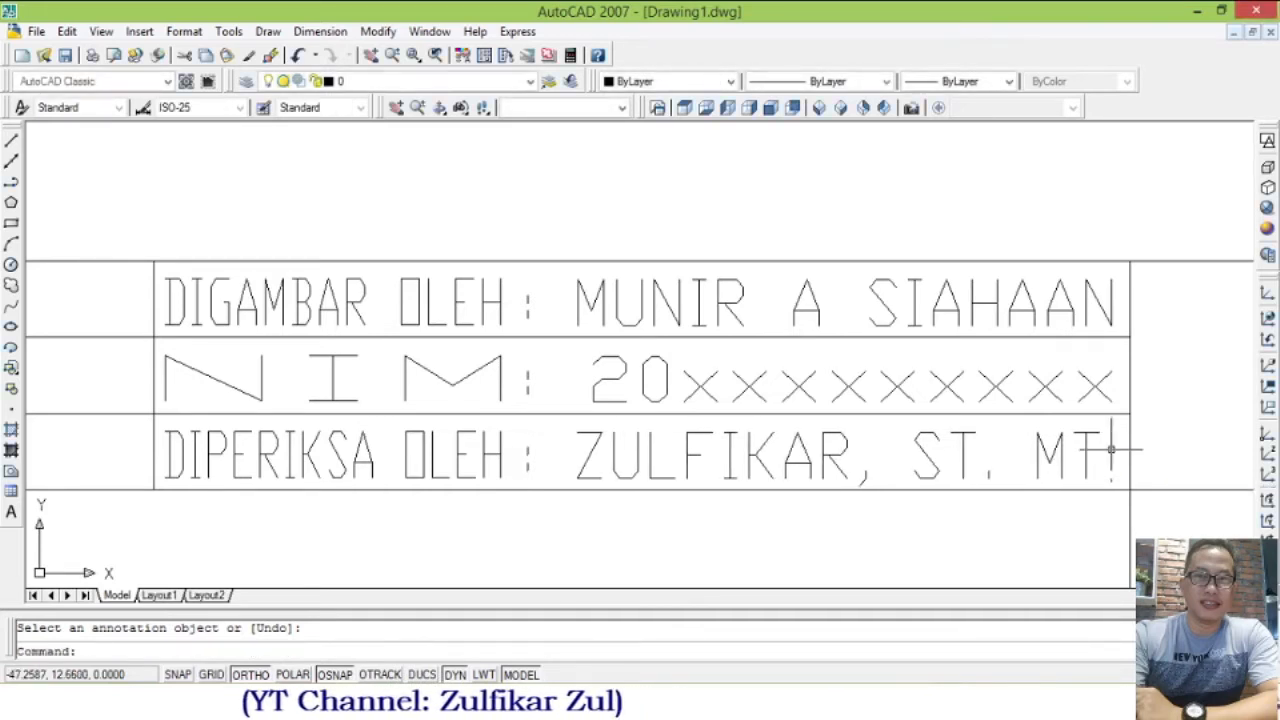
- Copy the DIGAMBAR OLEH, NIM and DIPERIKSA OLEH labels into the empty cells on the left
{"action": "scroll", "coordinate": [955, 373], "scroll_direction": "down", "scroll_amount": 4}
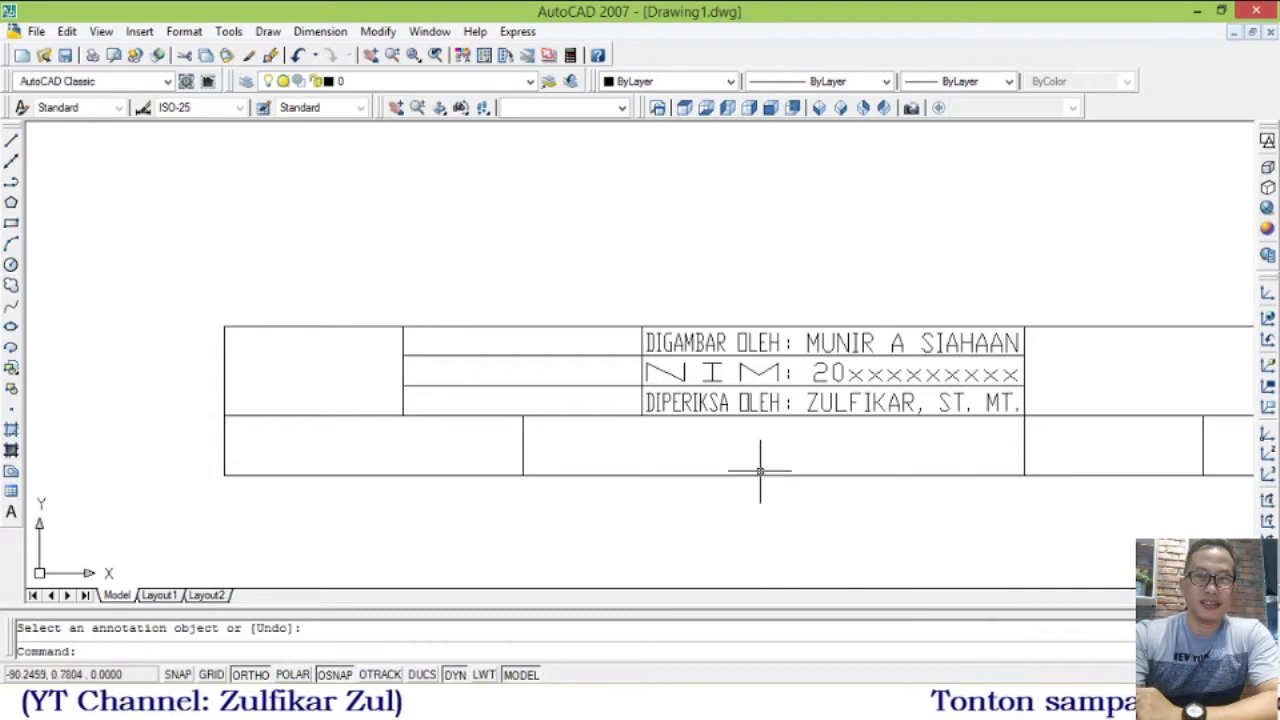
{"action": "scroll", "coordinate": [595, 358], "scroll_direction": "up", "scroll_amount": 2}
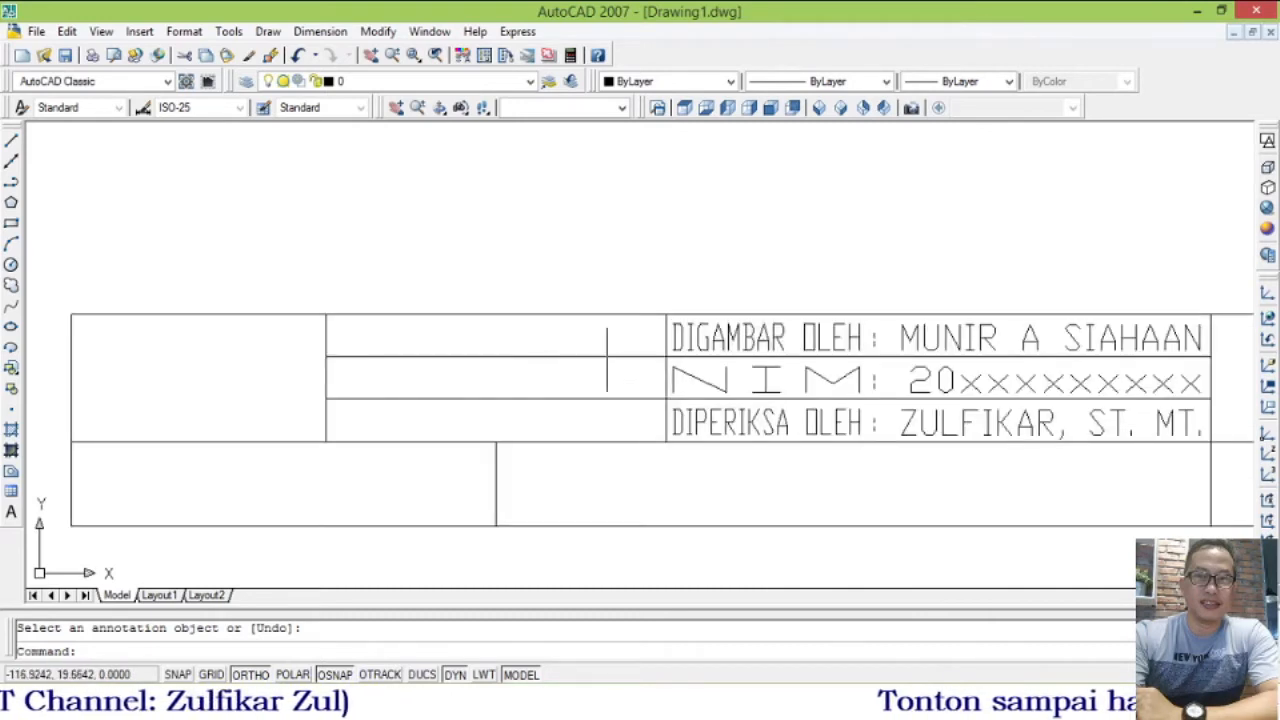
{"action": "left_click", "coordinate": [688, 334]}
{"action": "left_click", "coordinate": [686, 382]}
{"action": "left_click", "coordinate": [688, 421]}
{"action": "type", "text": "c"}
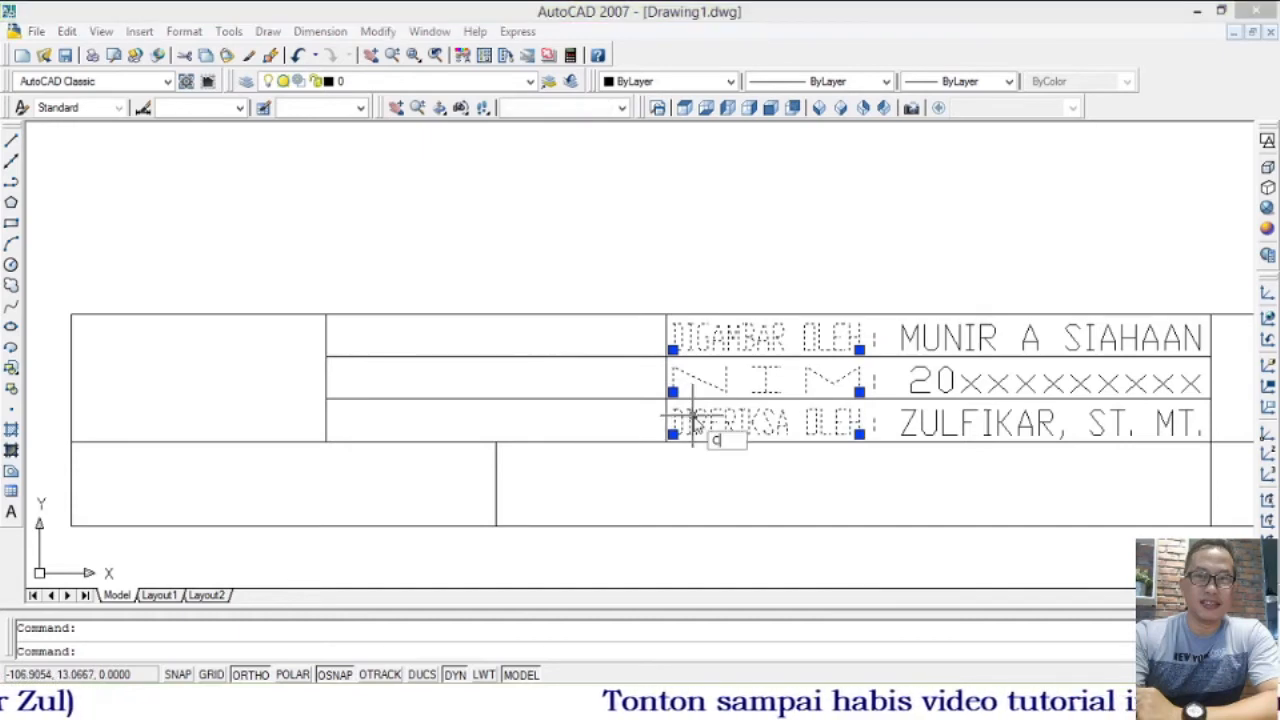
{"action": "type", "text": "p"}
{"action": "key", "text": "Return"}
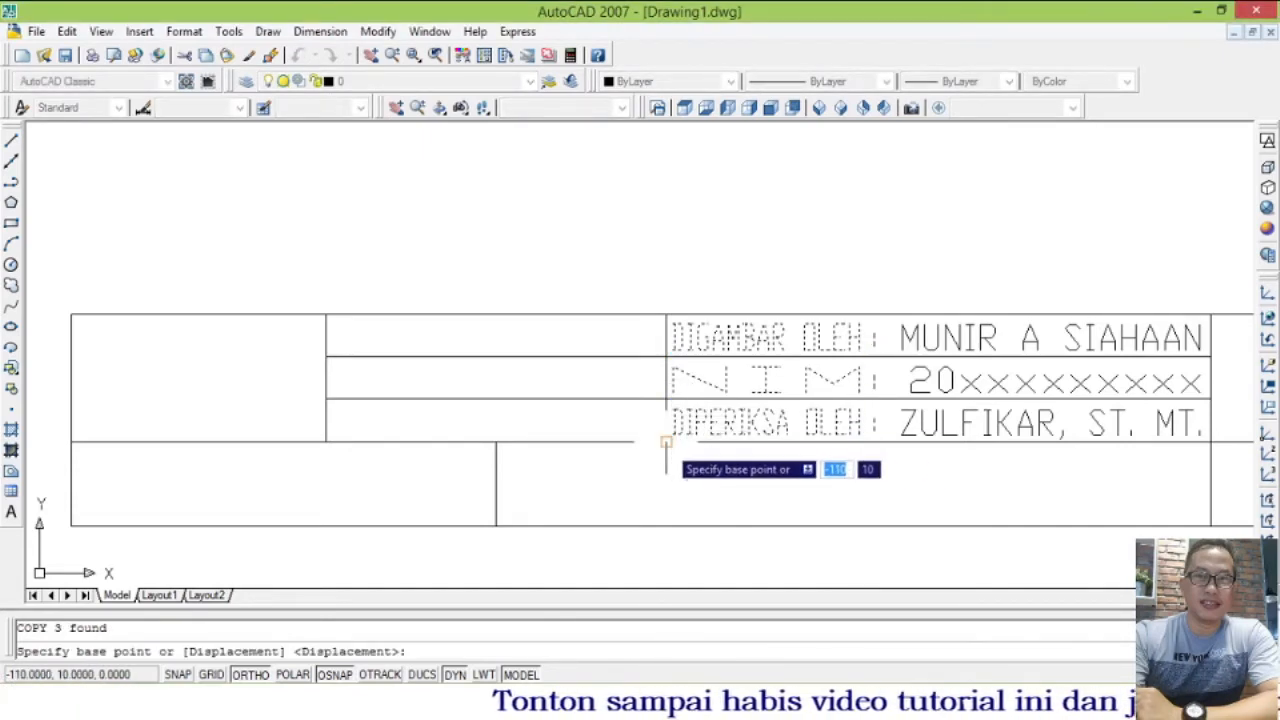
{"action": "left_click", "coordinate": [666, 440]}
{"action": "left_click", "coordinate": [326, 441]}
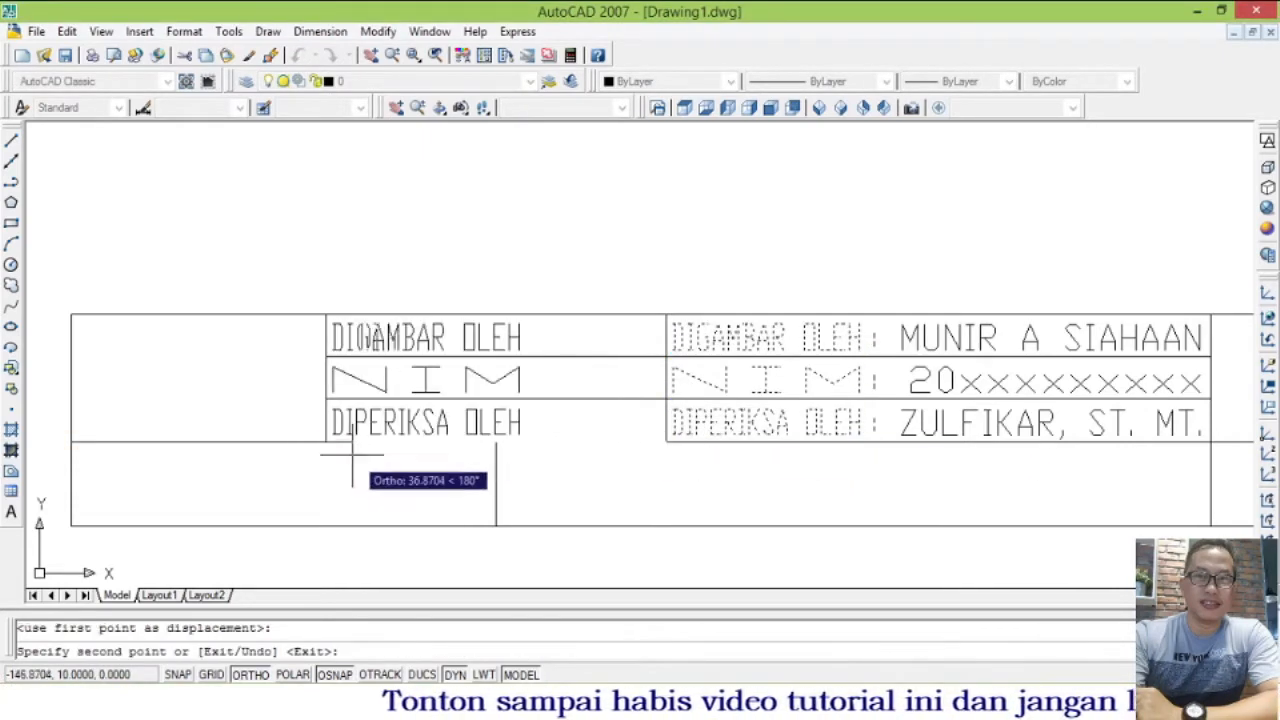
{"action": "key", "text": "Escape"}
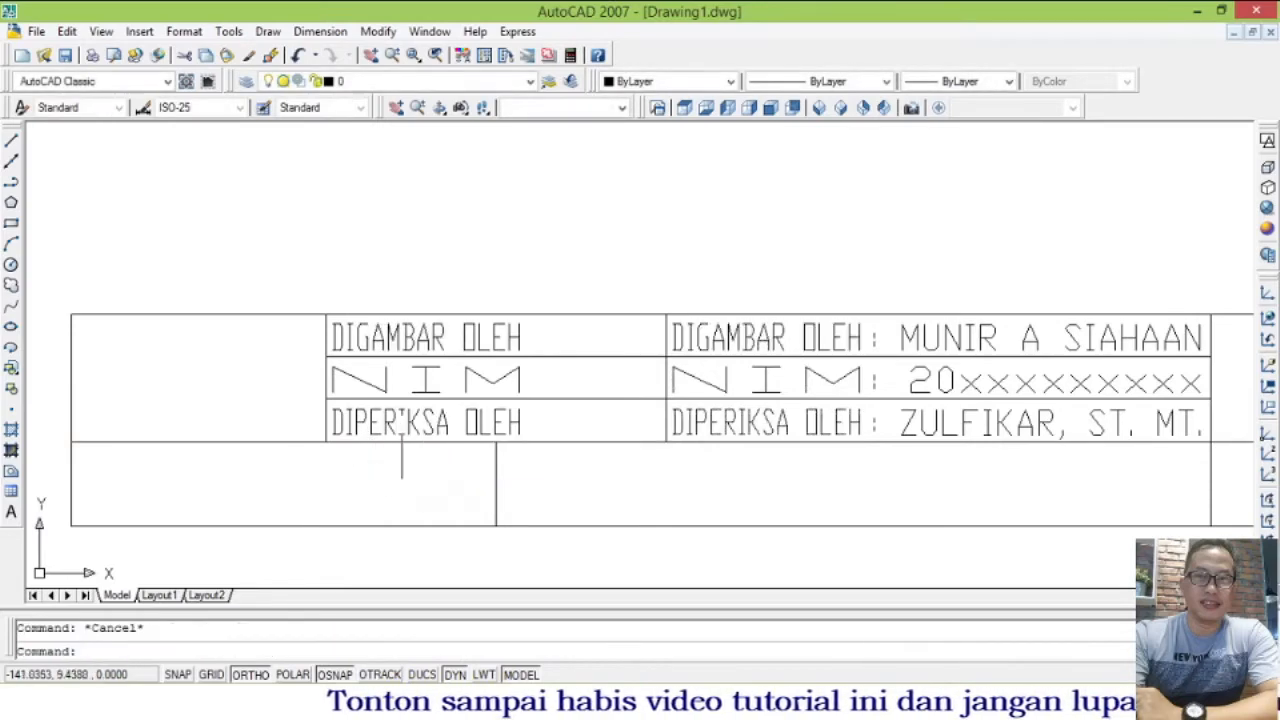
- Change the copied labels to SKALA: 1:1, SATUAN: mm and TANGGAL: 01.11.20
{"action": "left_click", "coordinate": [478, 330]}
{"action": "double_click", "coordinate": [478, 338]}
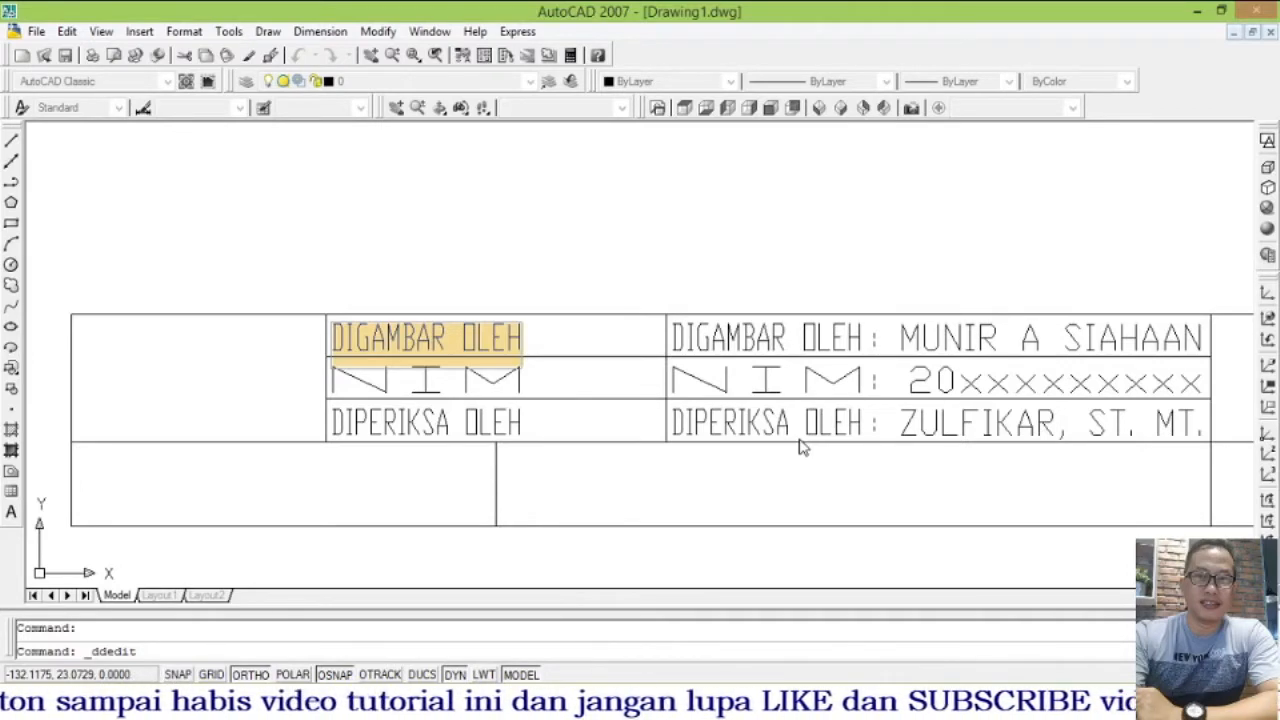
{"action": "type", "text": "SE"}
{"action": "type", "text": "SKALA"}
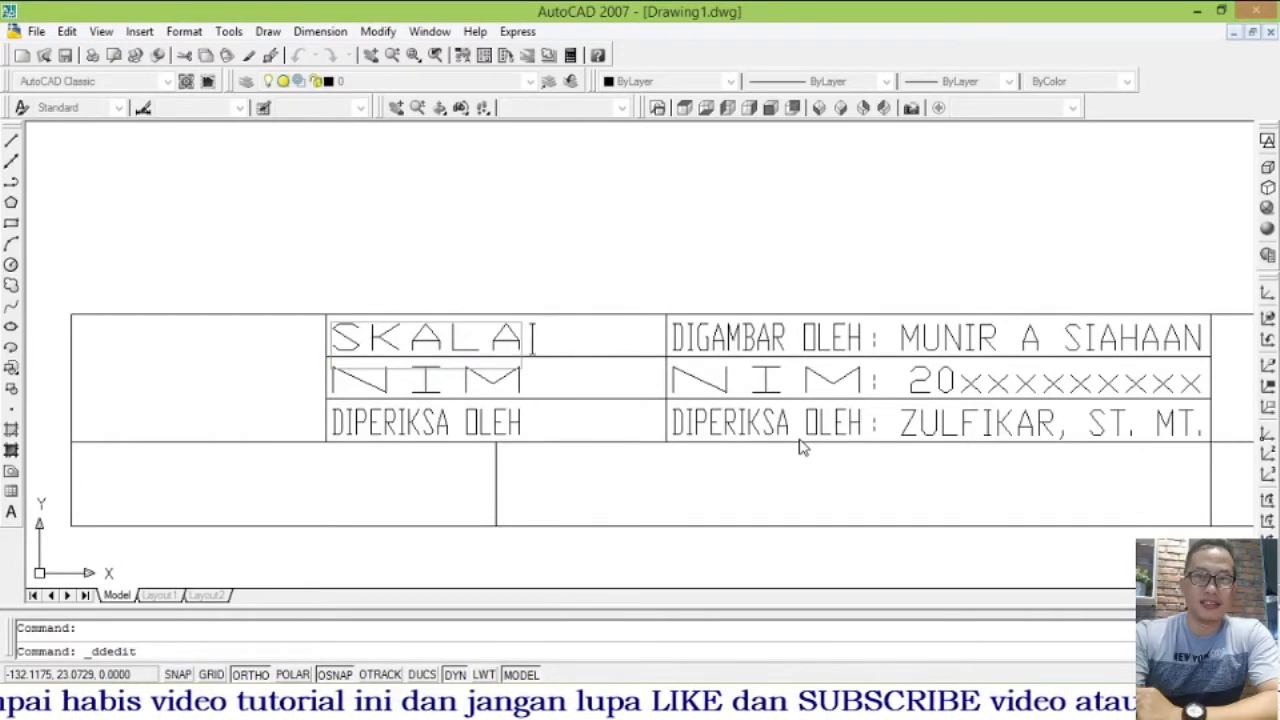
{"action": "key", "text": "Return"}
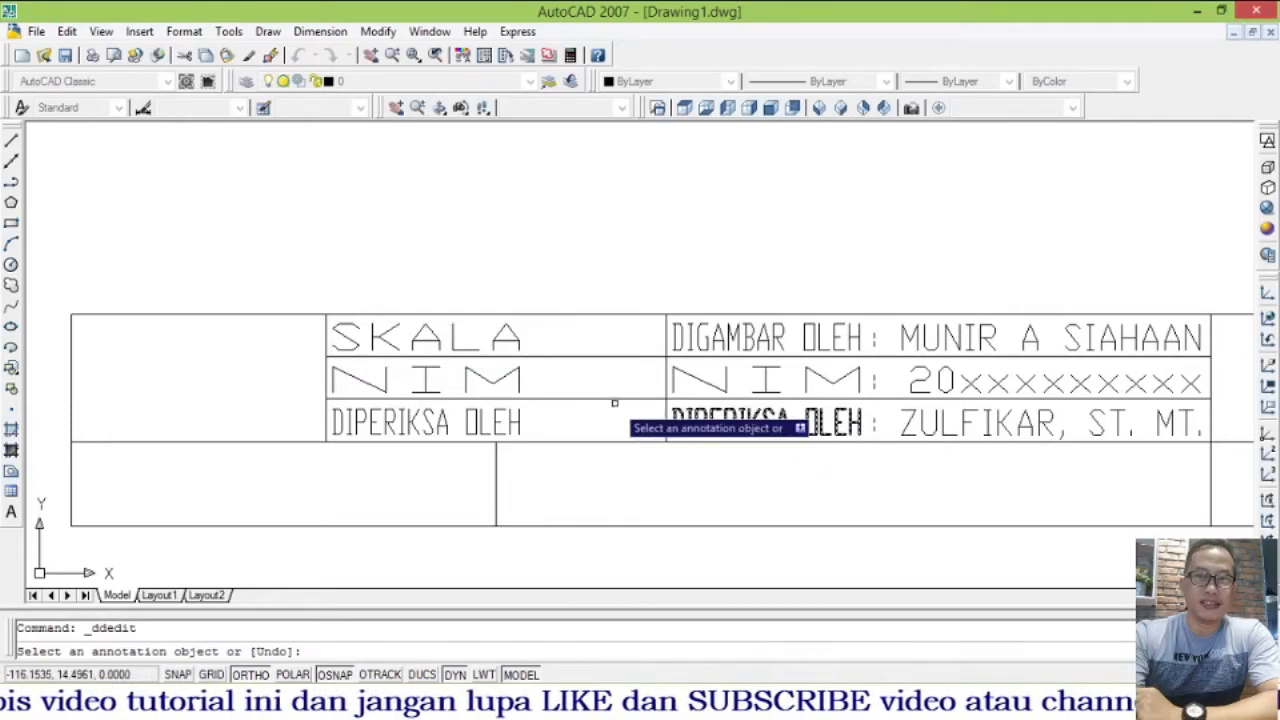
{"action": "left_click", "coordinate": [517, 377]}
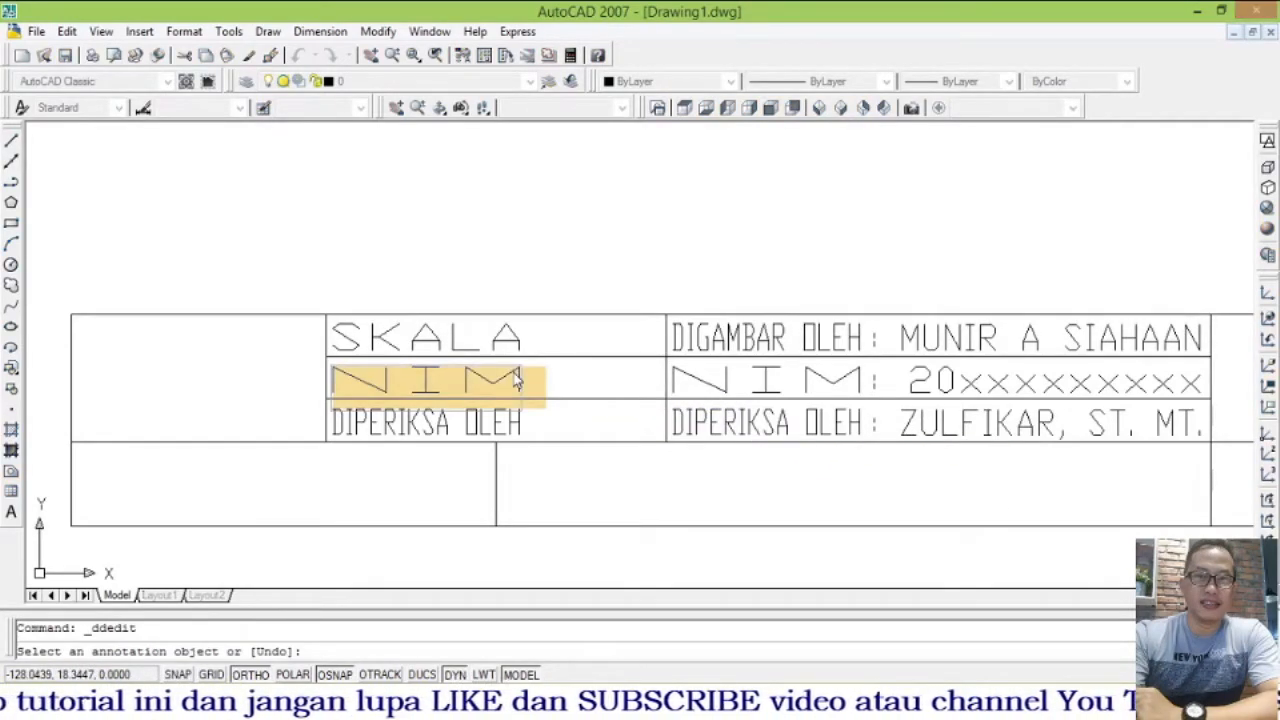
{"action": "type", "text": "SATUAN"}
{"action": "key", "text": "Return"}
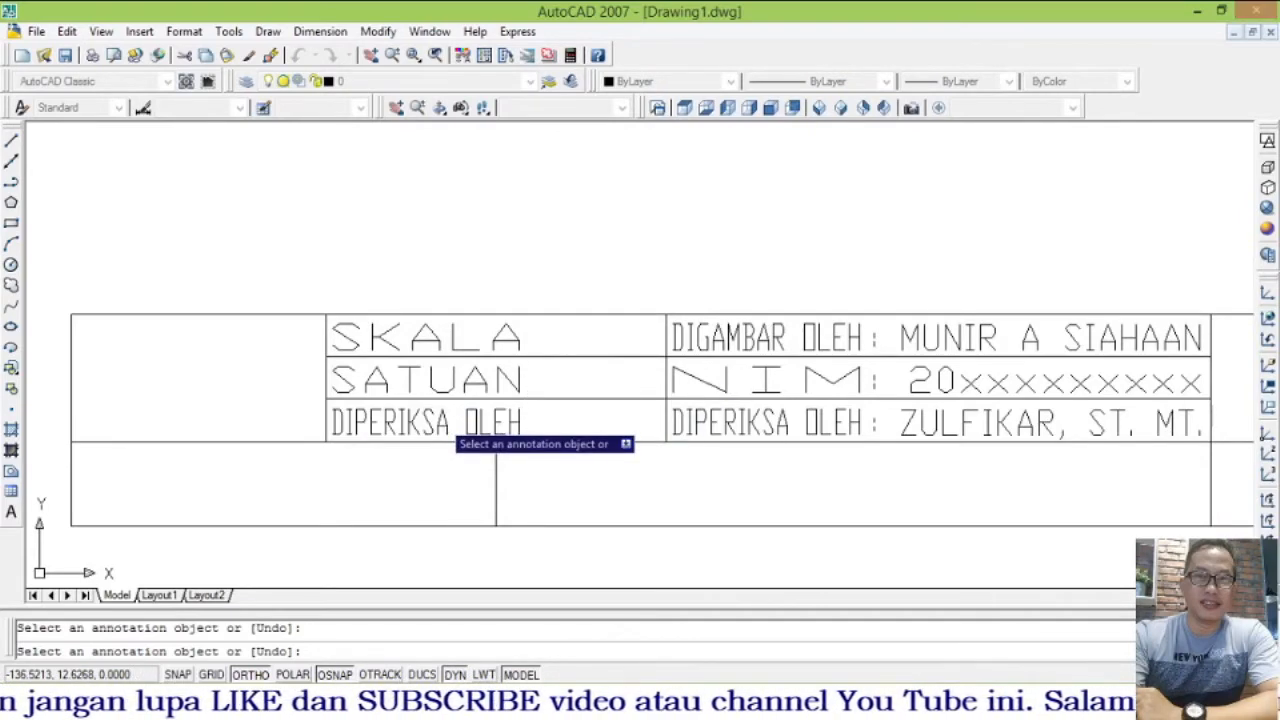
{"action": "left_click", "coordinate": [443, 425]}
{"action": "type", "text": "TANGGAL"}
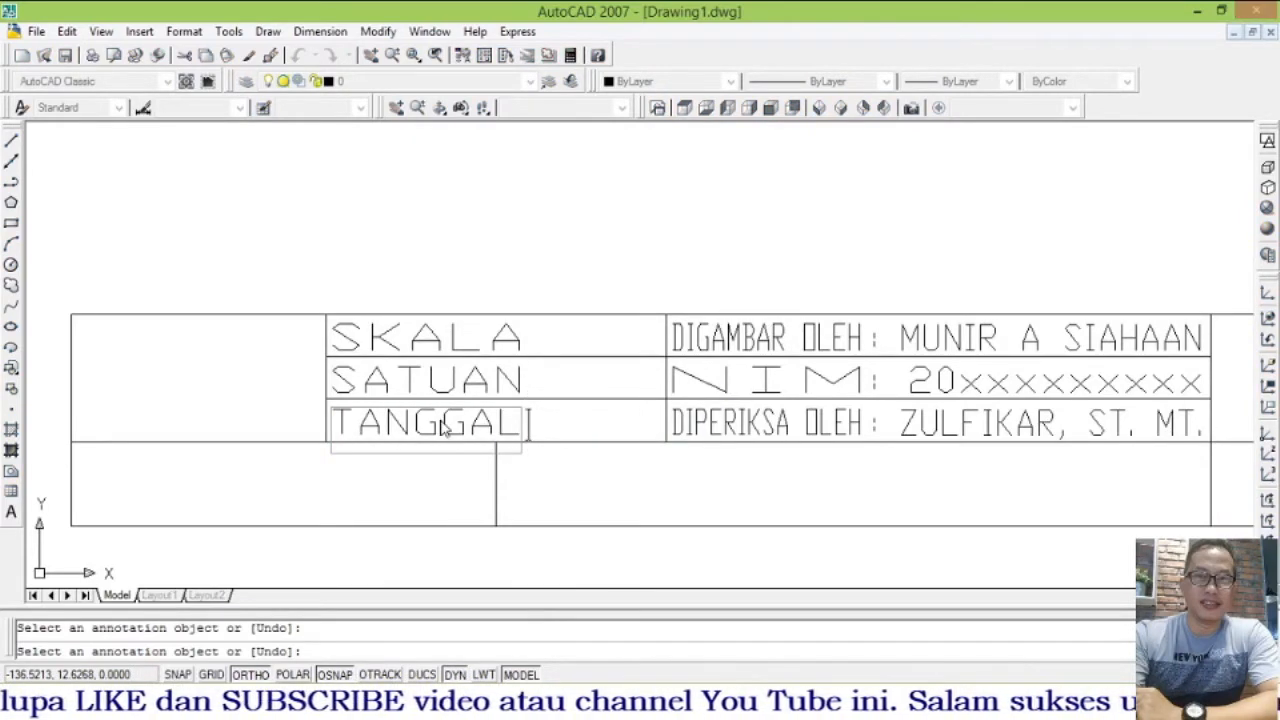
{"action": "key", "text": "Return"}
{"action": "key", "text": "Return"}
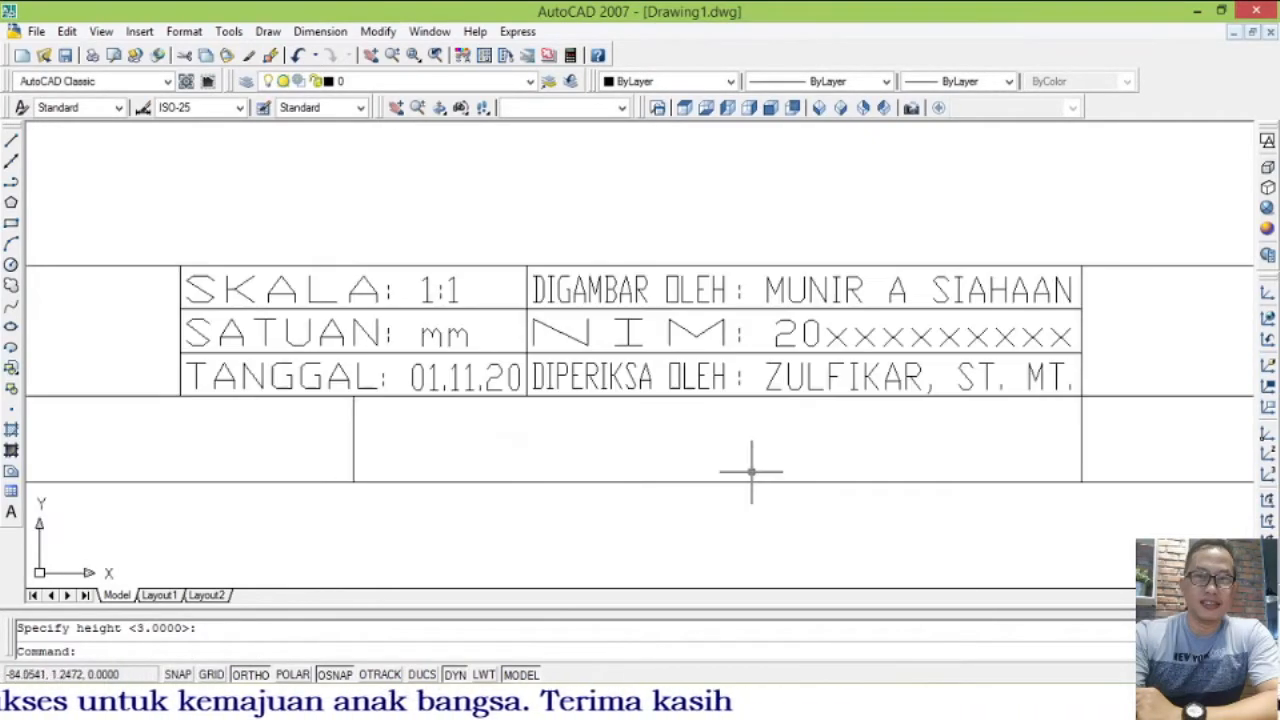
- Draw a vertical line through the left panel beside the SKALA column
{"action": "scroll", "coordinate": [419, 382], "scroll_direction": "down", "scroll_amount": 3}
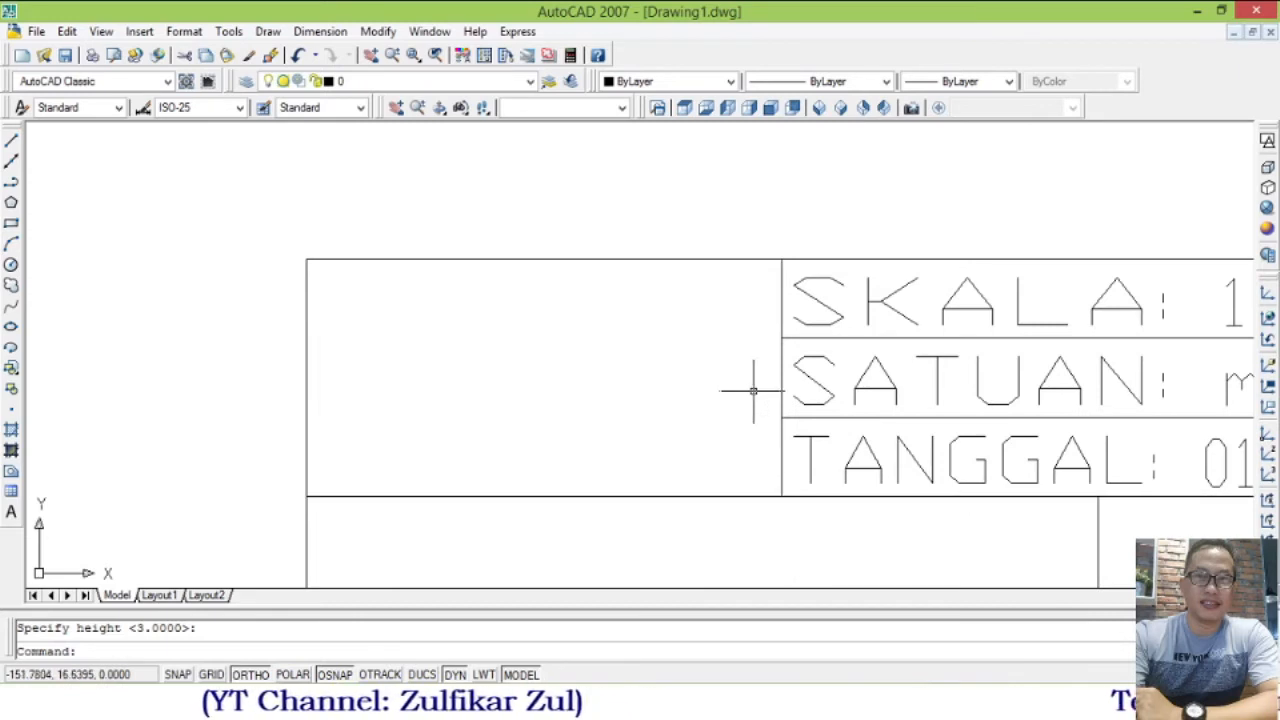
{"action": "type", "text": "l"}
{"action": "key", "text": "Return"}
{"action": "left_click", "coordinate": [746, 212]}
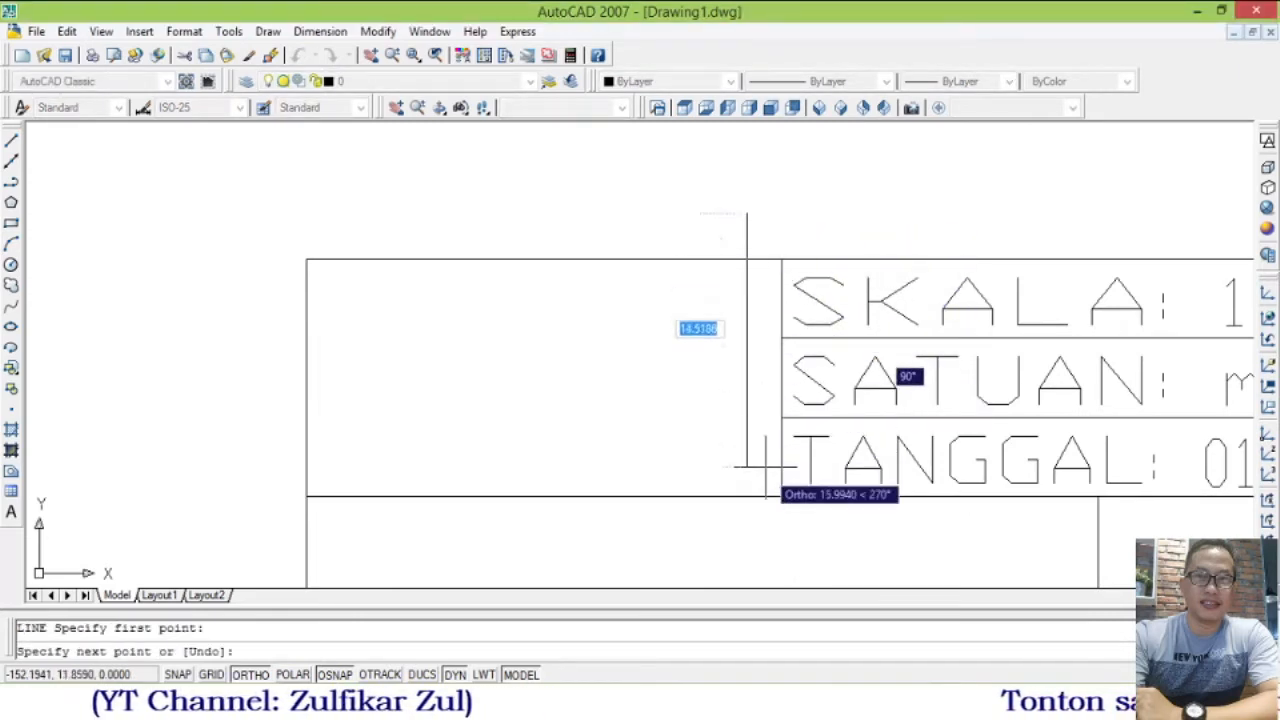
{"action": "left_click", "coordinate": [785, 543]}
{"action": "key", "text": "Return"}
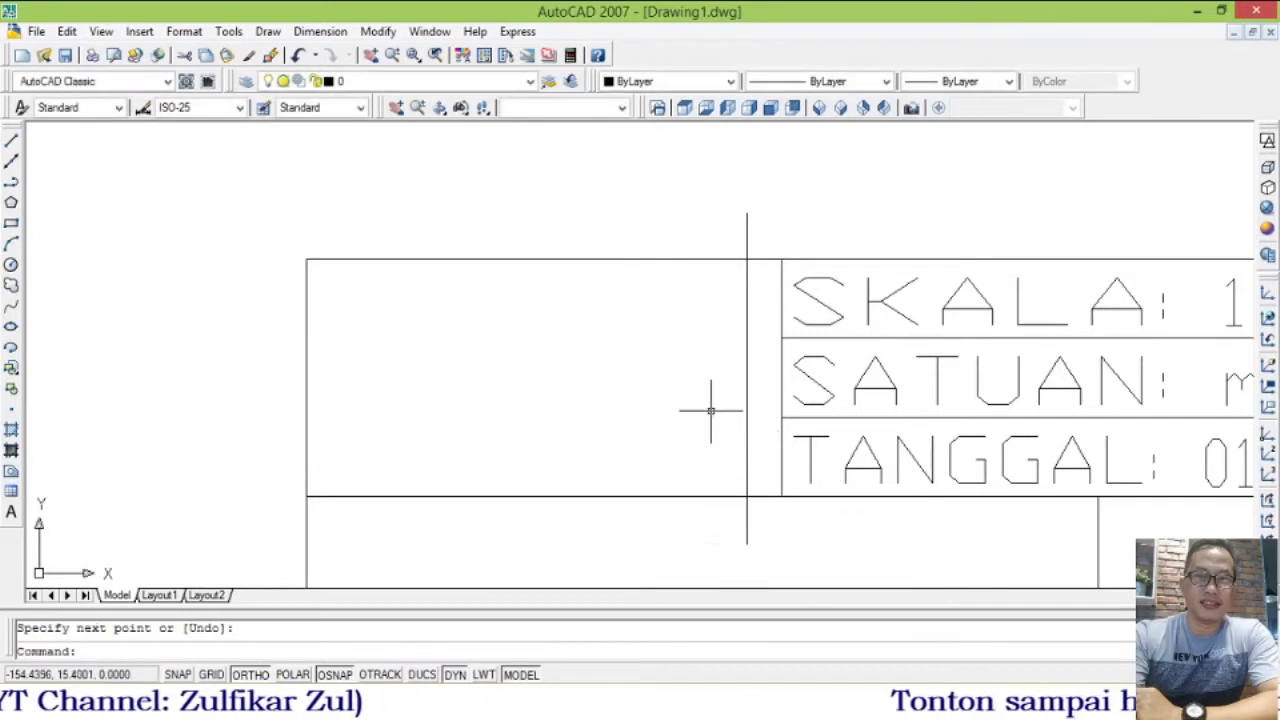
- Draw a horizontal line from the vertical line to the panel's left edge, halving the empty area
{"action": "key", "text": "Return"}
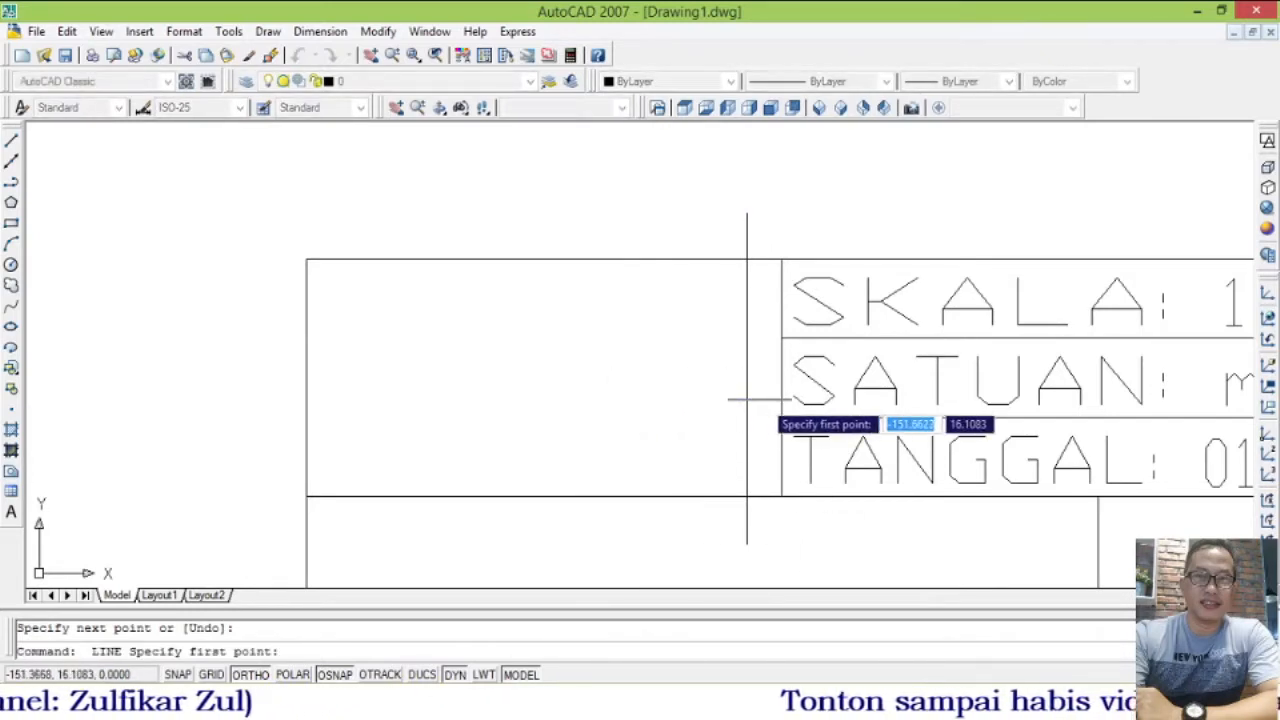
{"action": "left_click", "coordinate": [781, 379]}
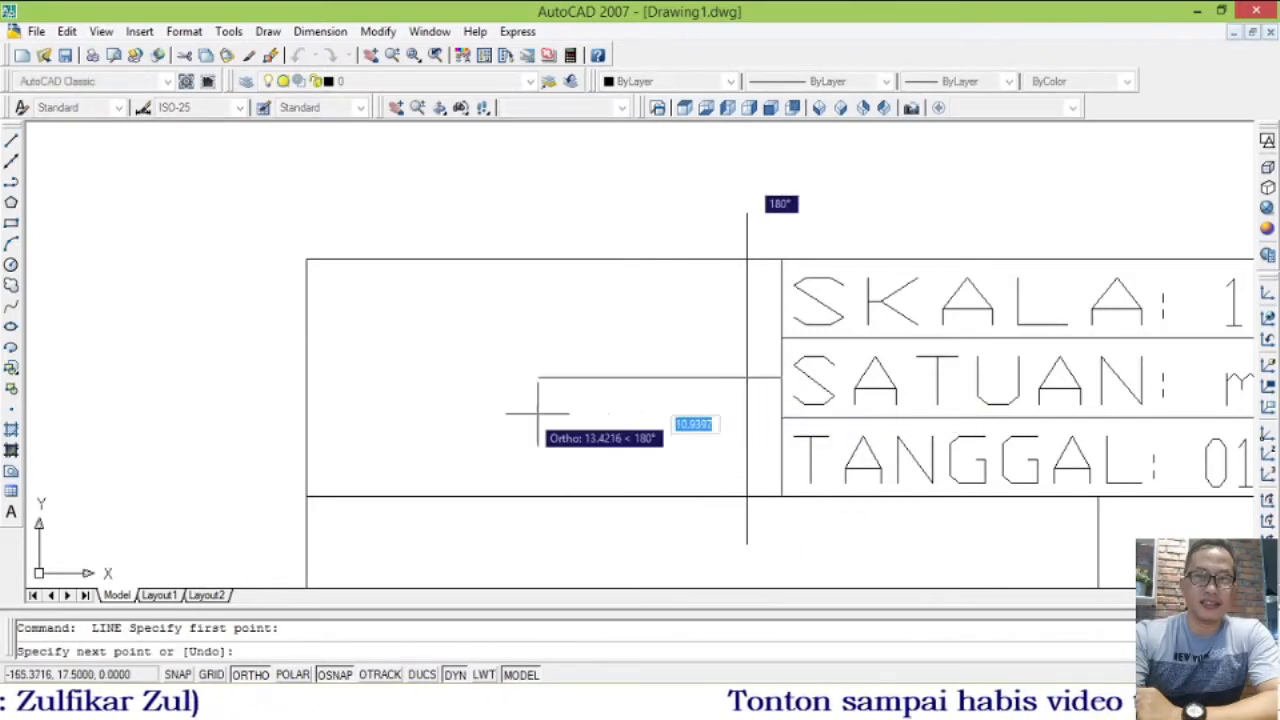
{"action": "left_click", "coordinate": [306, 379]}
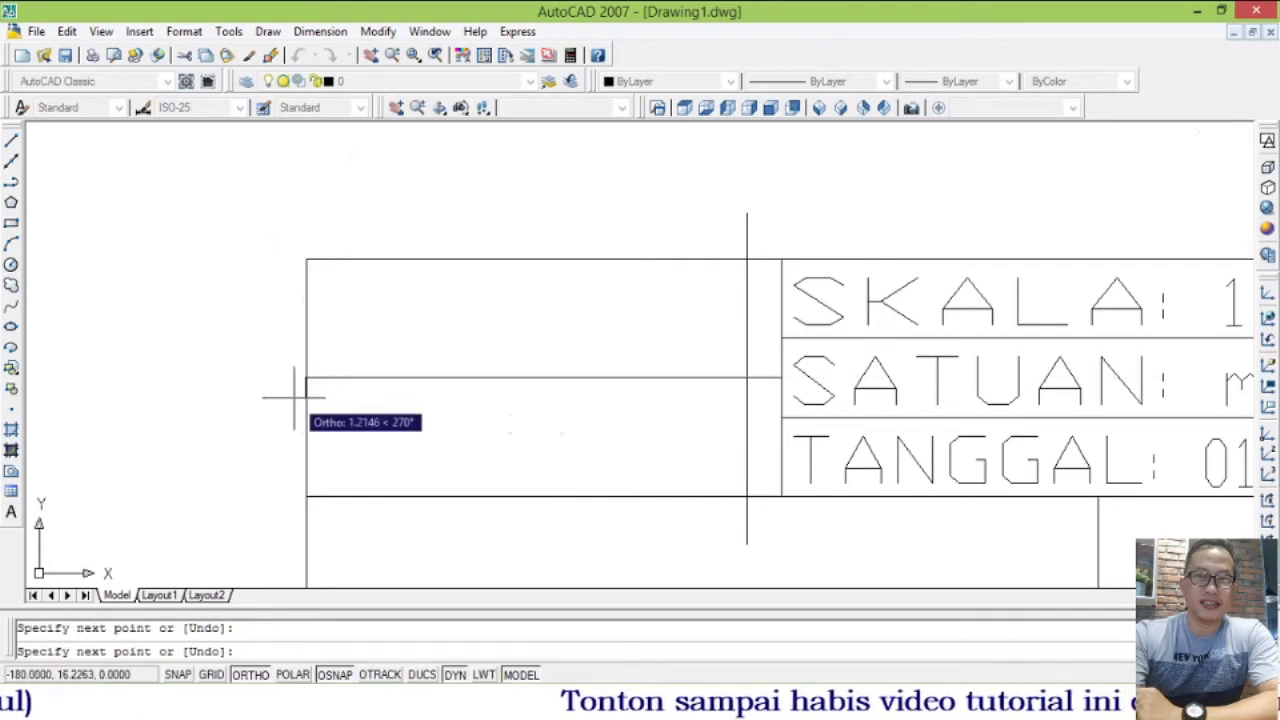
{"action": "key", "text": "Return"}
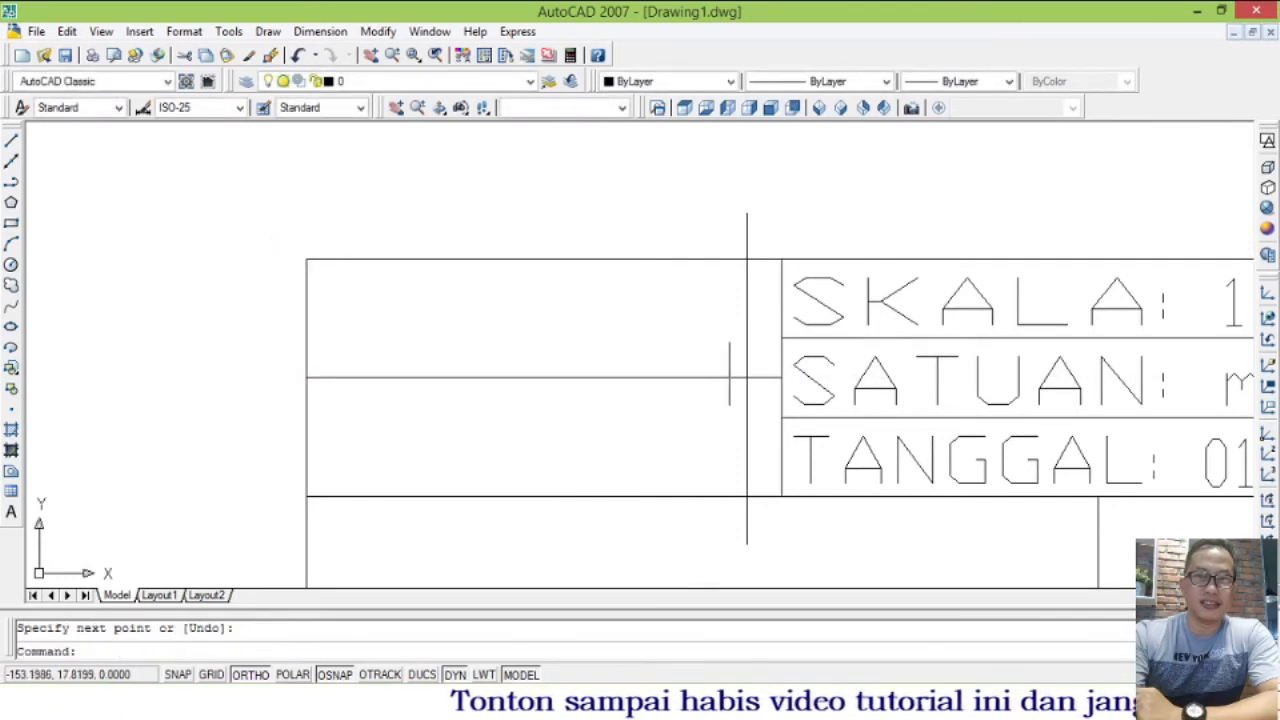
- Copy the vertical line further left to form a second parallel vertical line
{"action": "type", "text": "c"}
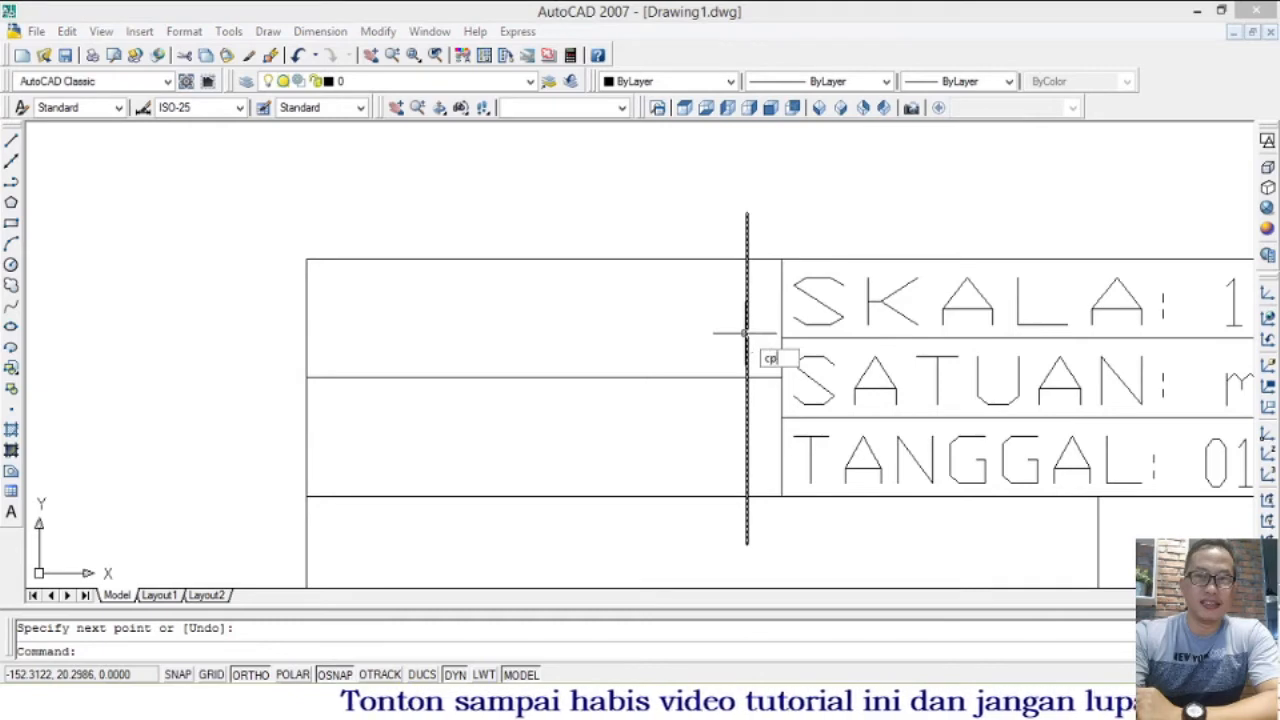
{"action": "type", "text": "p"}
{"action": "key", "text": "Return"}
{"action": "key", "text": "Return"}
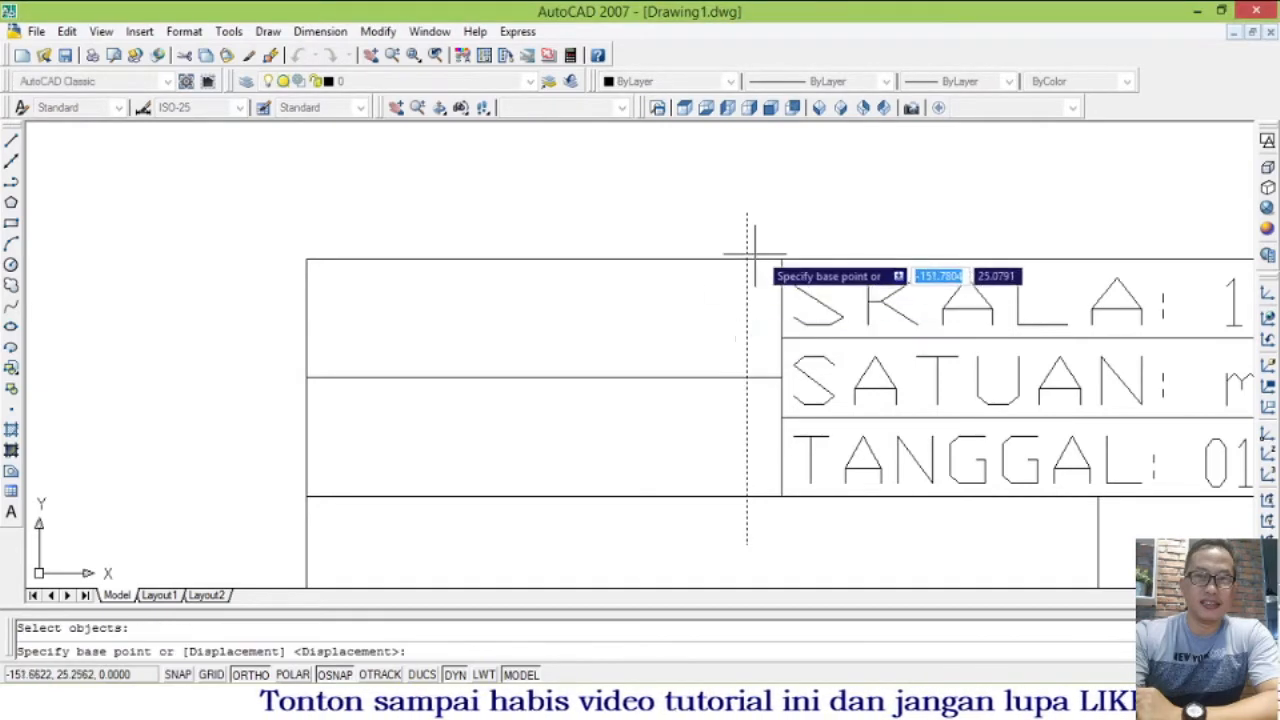
{"action": "left_click", "coordinate": [760, 157]}
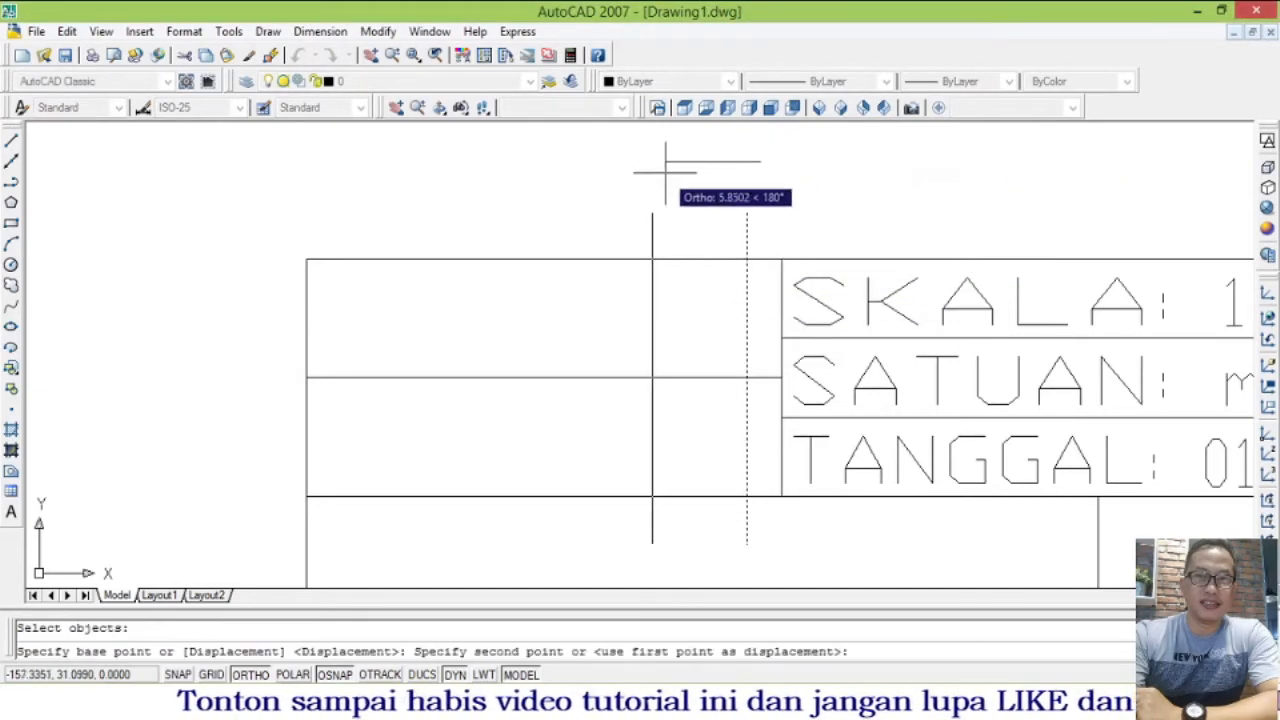
{"action": "left_click", "coordinate": [538, 172]}
{"action": "key", "text": "Return"}
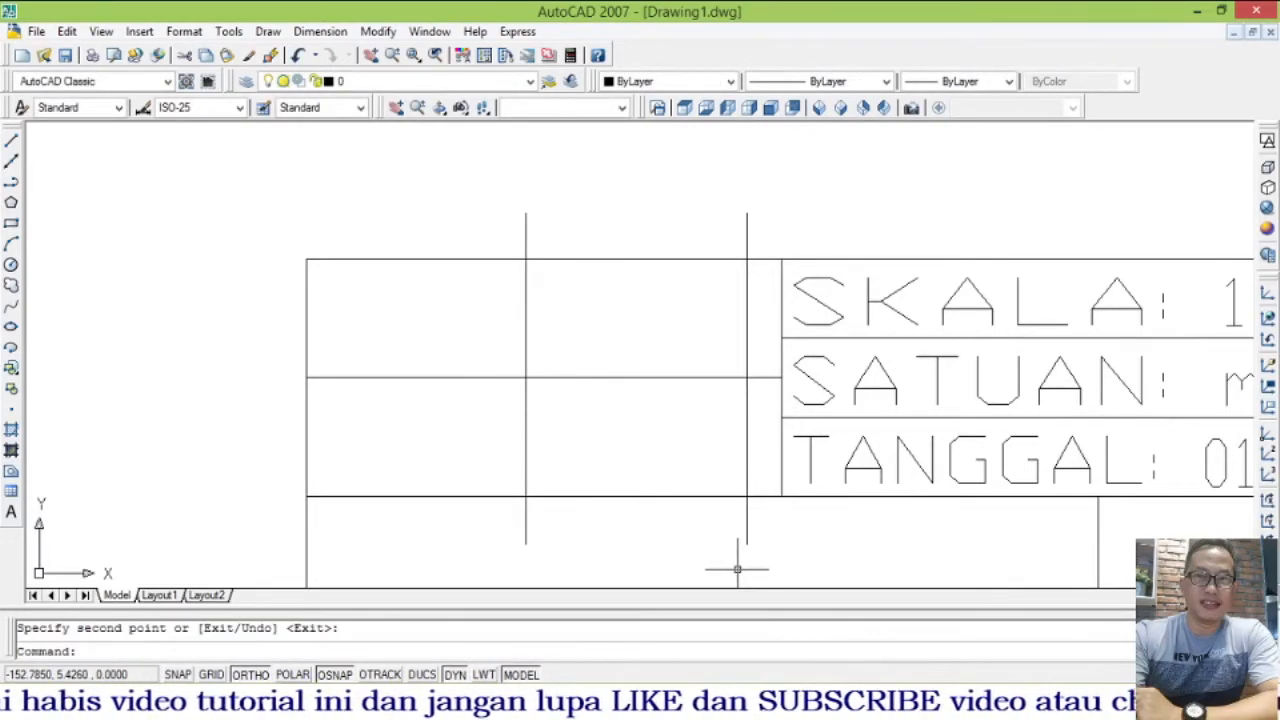
{"action": "type", "text": "l"}
{"action": "key", "text": "Return"}
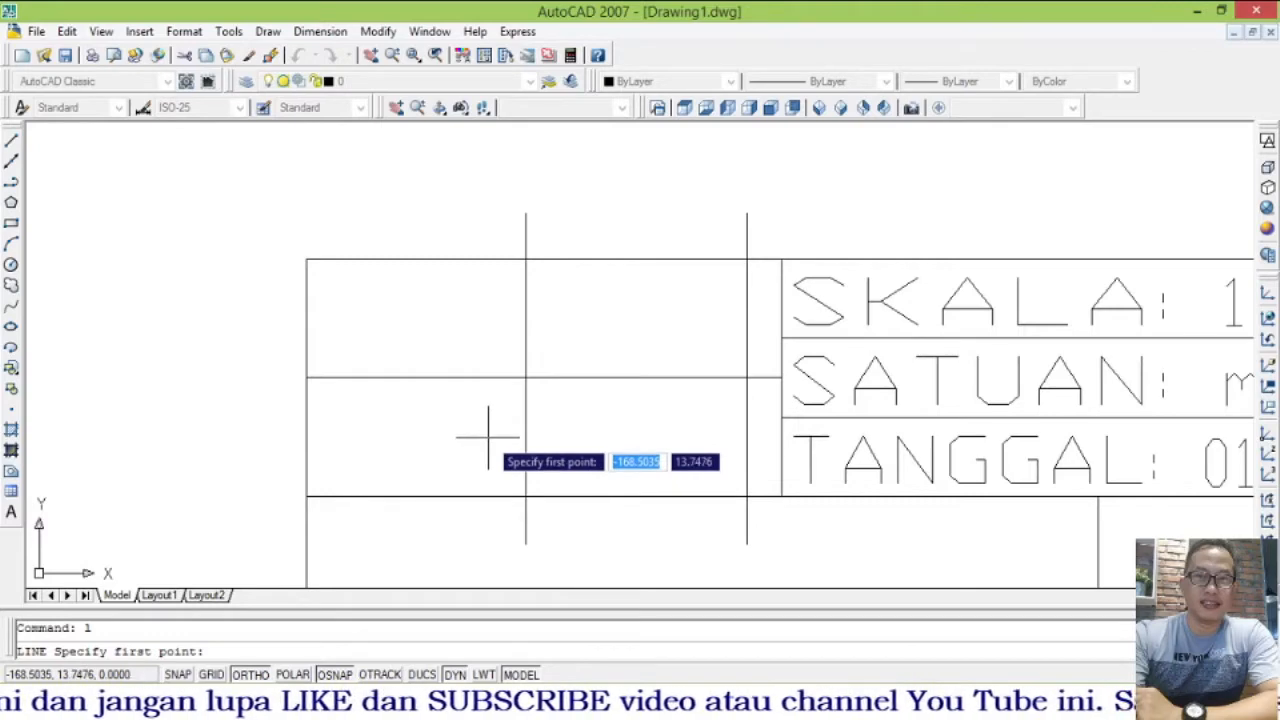
- Draw a slanted line from the left vertical line to the right vertical line with Ortho off
{"action": "left_click", "coordinate": [488, 436]}
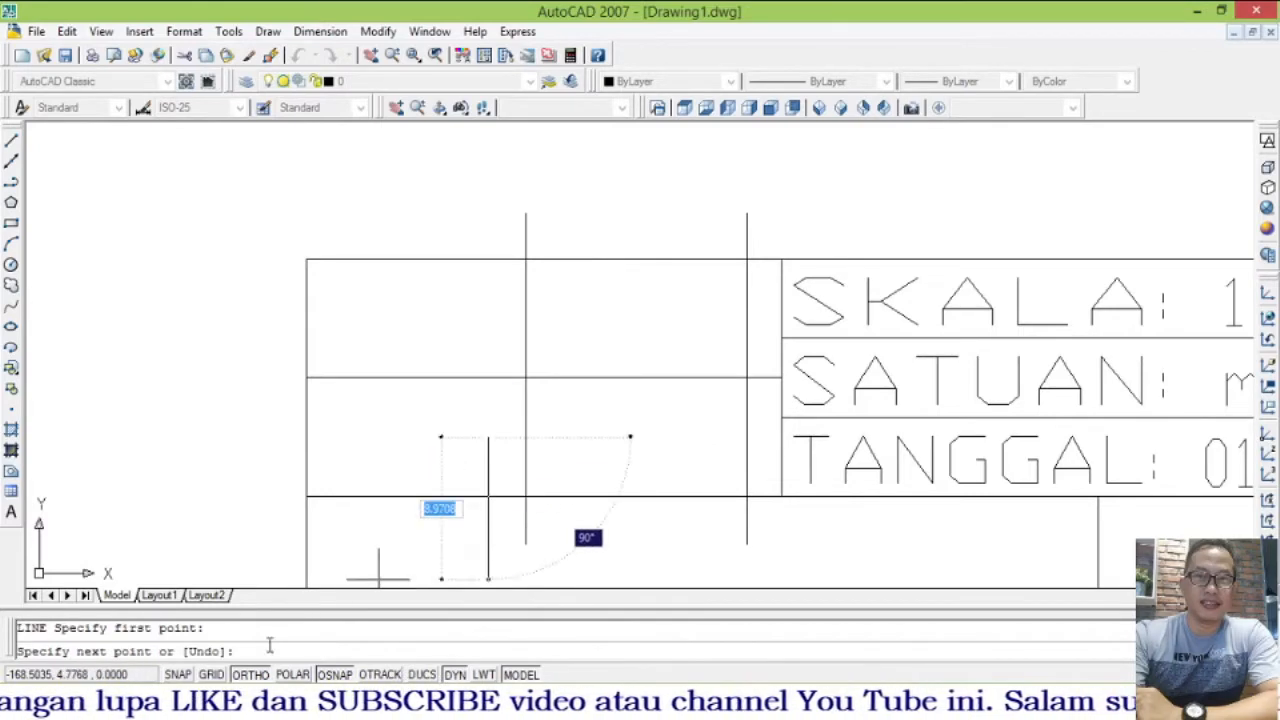
{"action": "left_click", "coordinate": [246, 674]}
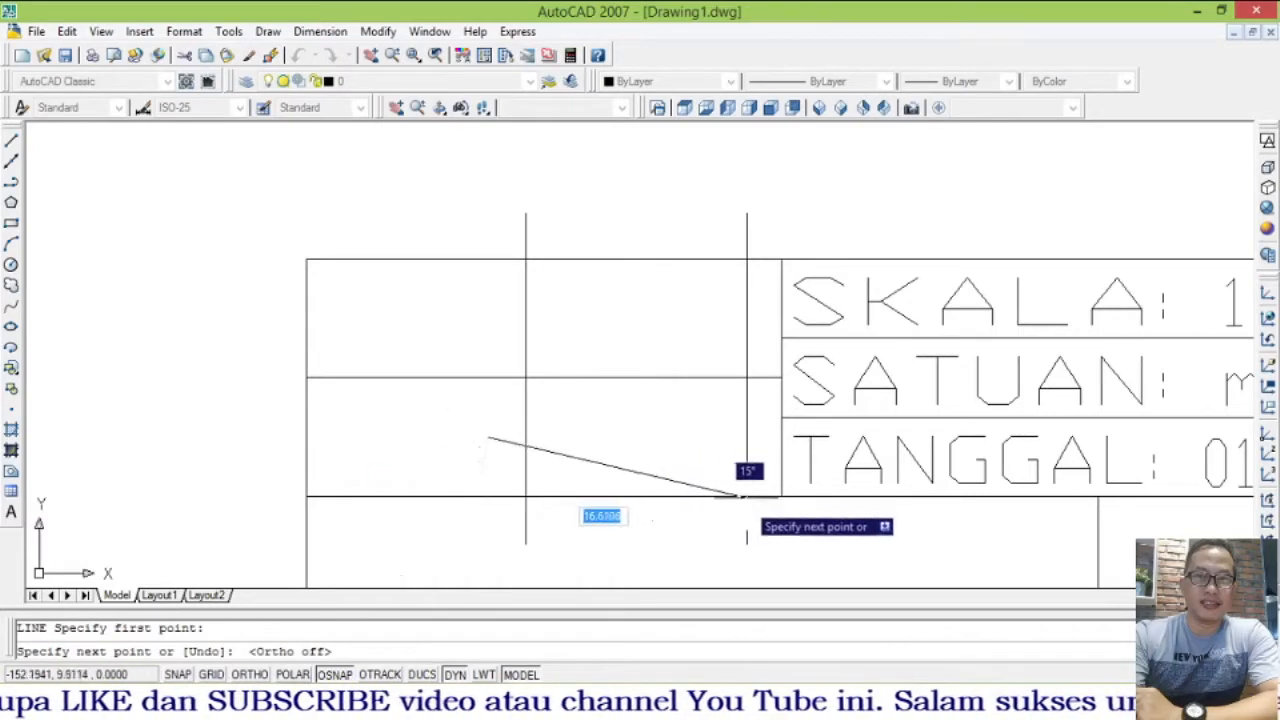
{"action": "scroll", "coordinate": [745, 471], "scroll_direction": "up", "scroll_amount": 1}
{"action": "scroll", "coordinate": [757, 470], "scroll_direction": "up", "scroll_amount": 2}
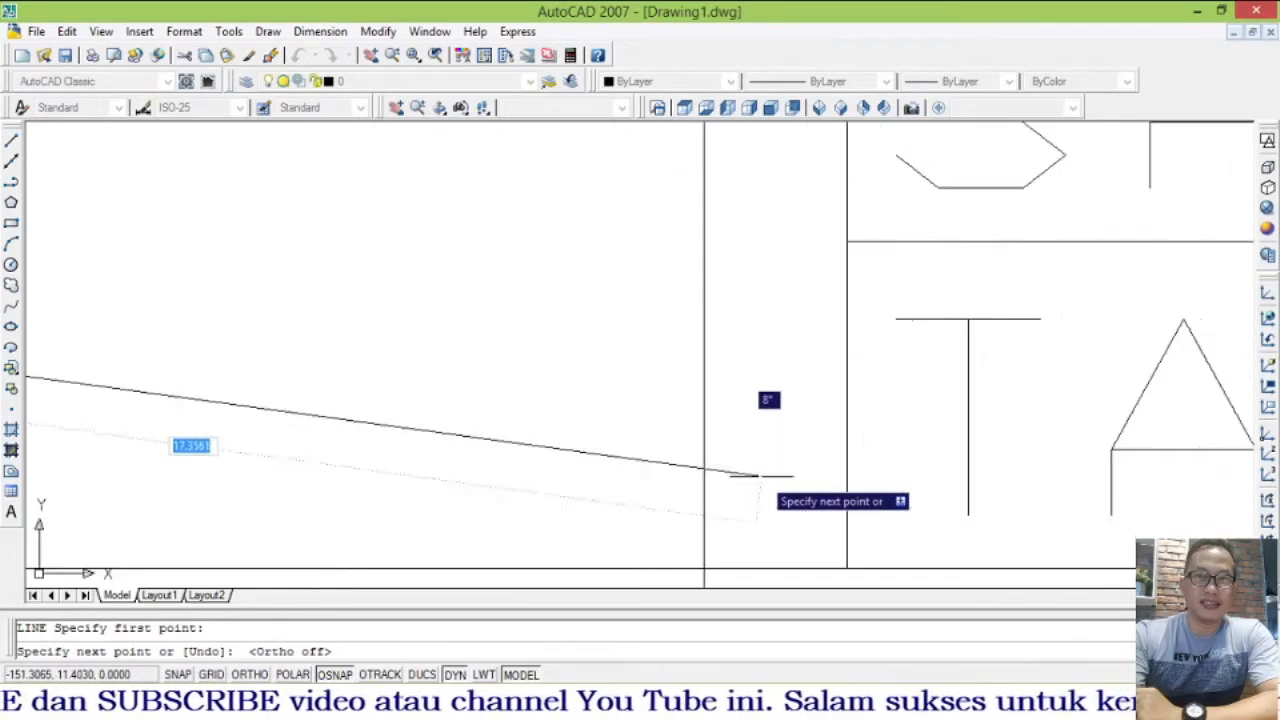
{"action": "left_click", "coordinate": [766, 504]}
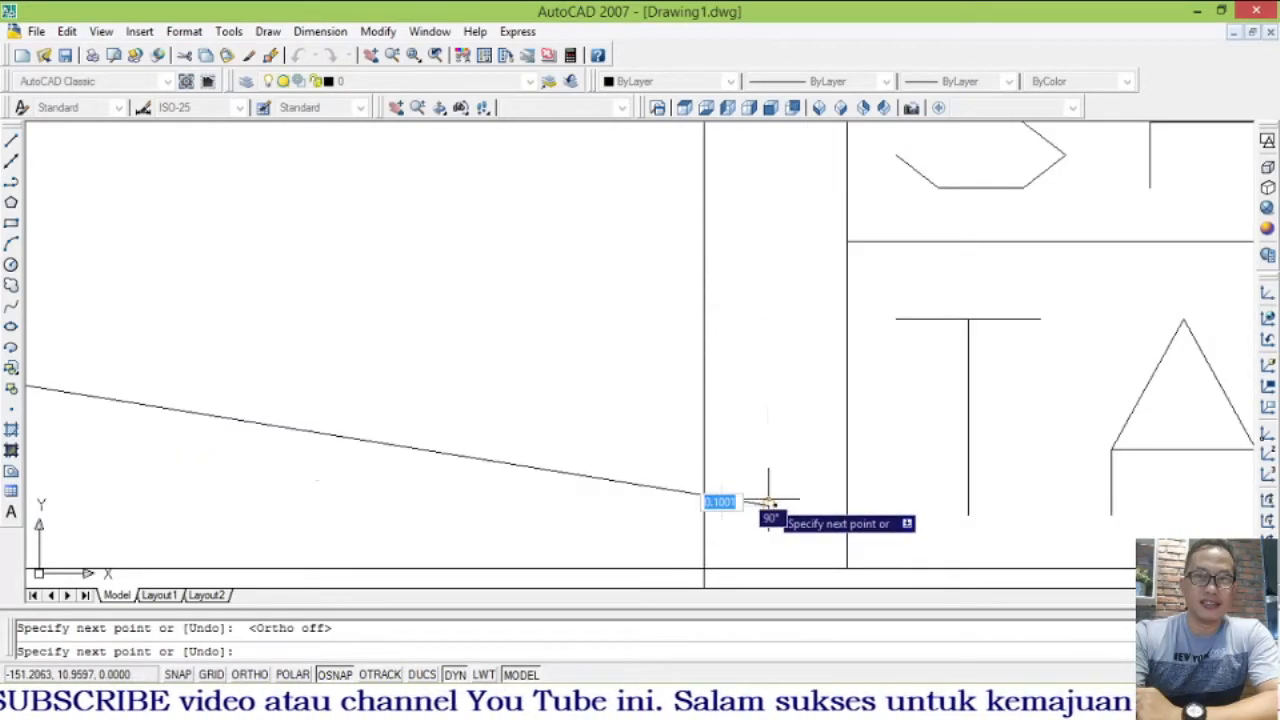
{"action": "key", "text": "Return"}
{"action": "scroll", "coordinate": [755, 467], "scroll_direction": "down", "scroll_amount": 3}
{"action": "scroll", "coordinate": [757, 470], "scroll_direction": "up", "scroll_amount": 2}
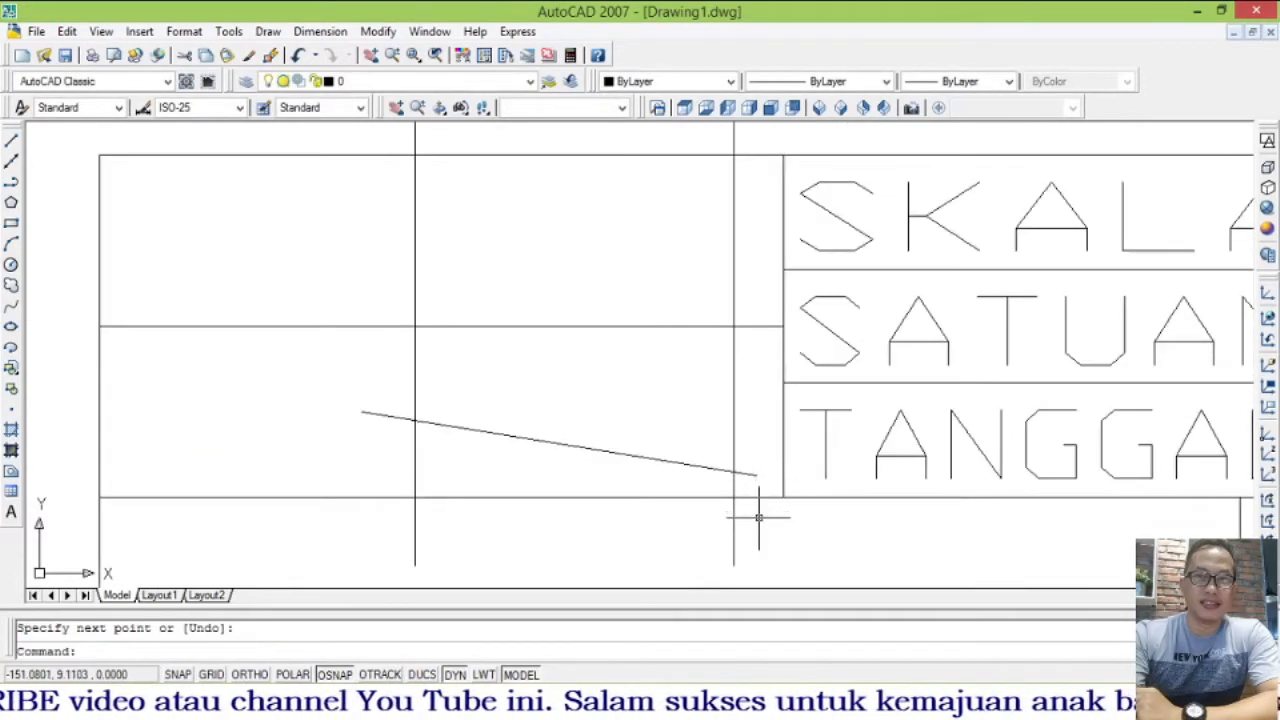
- Trim the overhangs beyond the slanted line and delete the two leftover vertical stubs
{"action": "type", "text": "tr"}
{"action": "key", "text": "Return"}
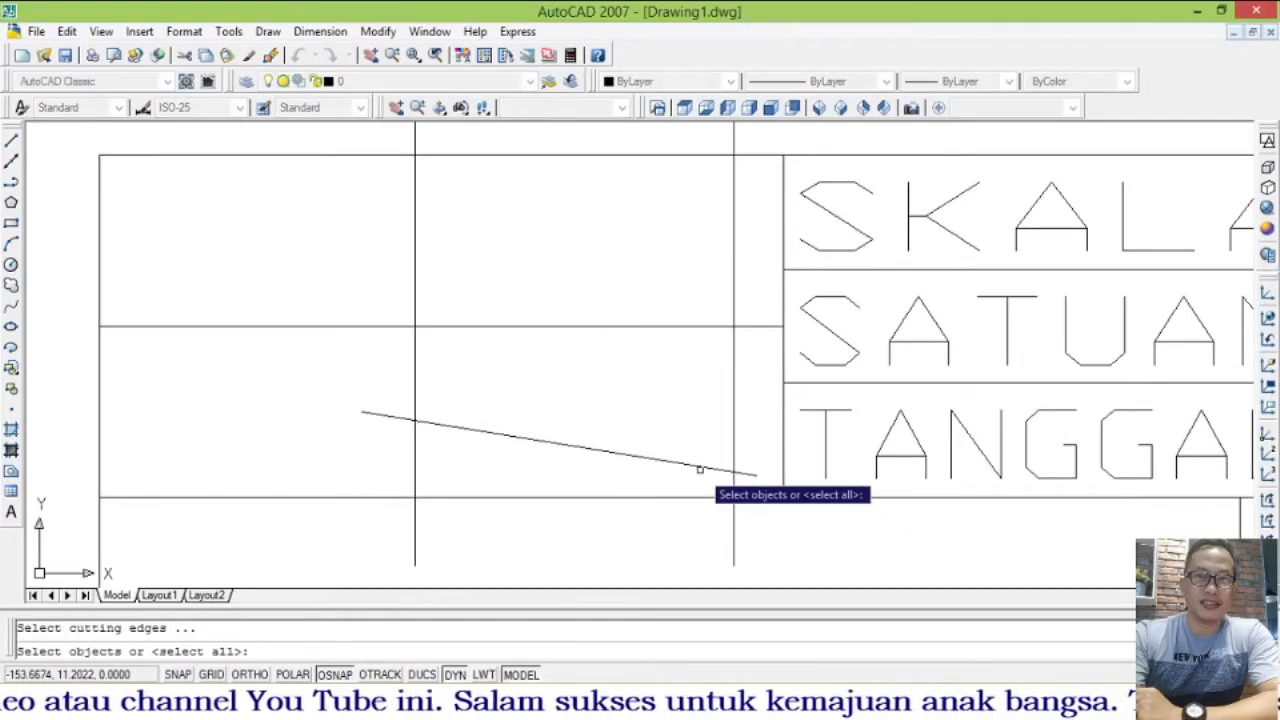
{"action": "key", "text": "Return"}
{"action": "left_click", "coordinate": [388, 415]}
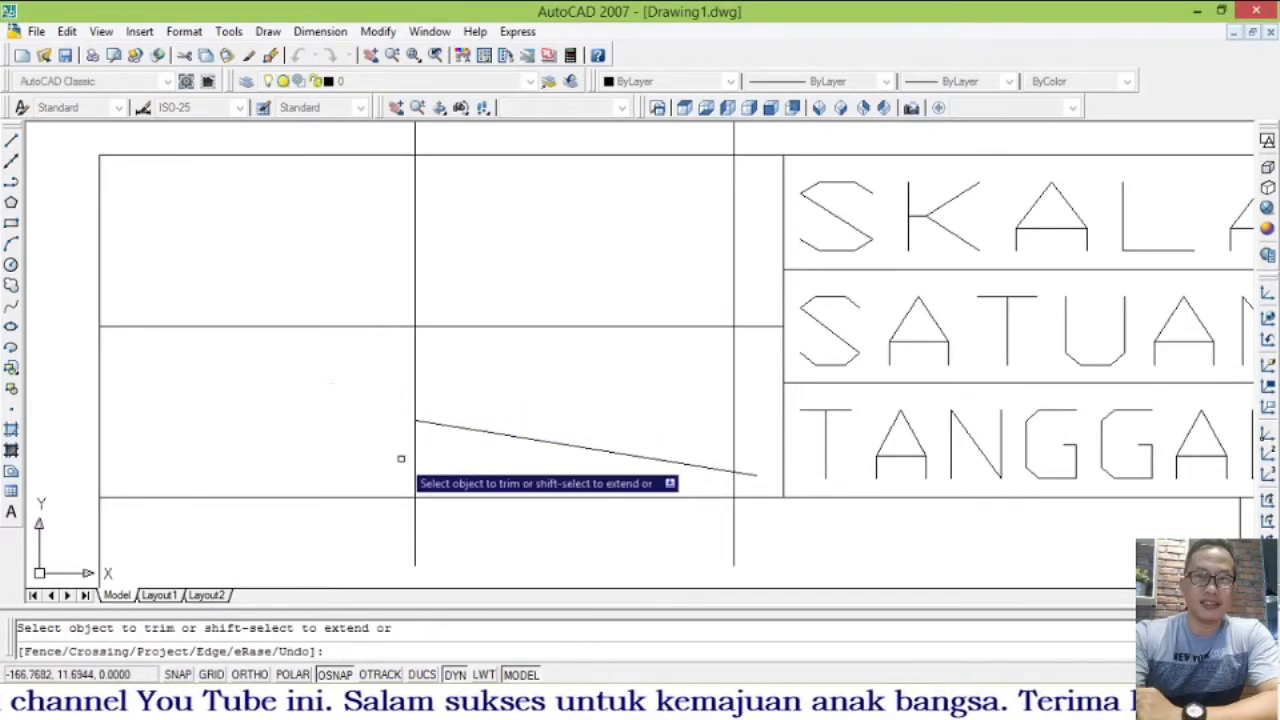
{"action": "left_click", "coordinate": [758, 453]}
{"action": "left_click", "coordinate": [740, 484]}
{"action": "left_click", "coordinate": [724, 485]}
{"action": "left_click", "coordinate": [736, 515]}
{"action": "key", "text": "Return"}
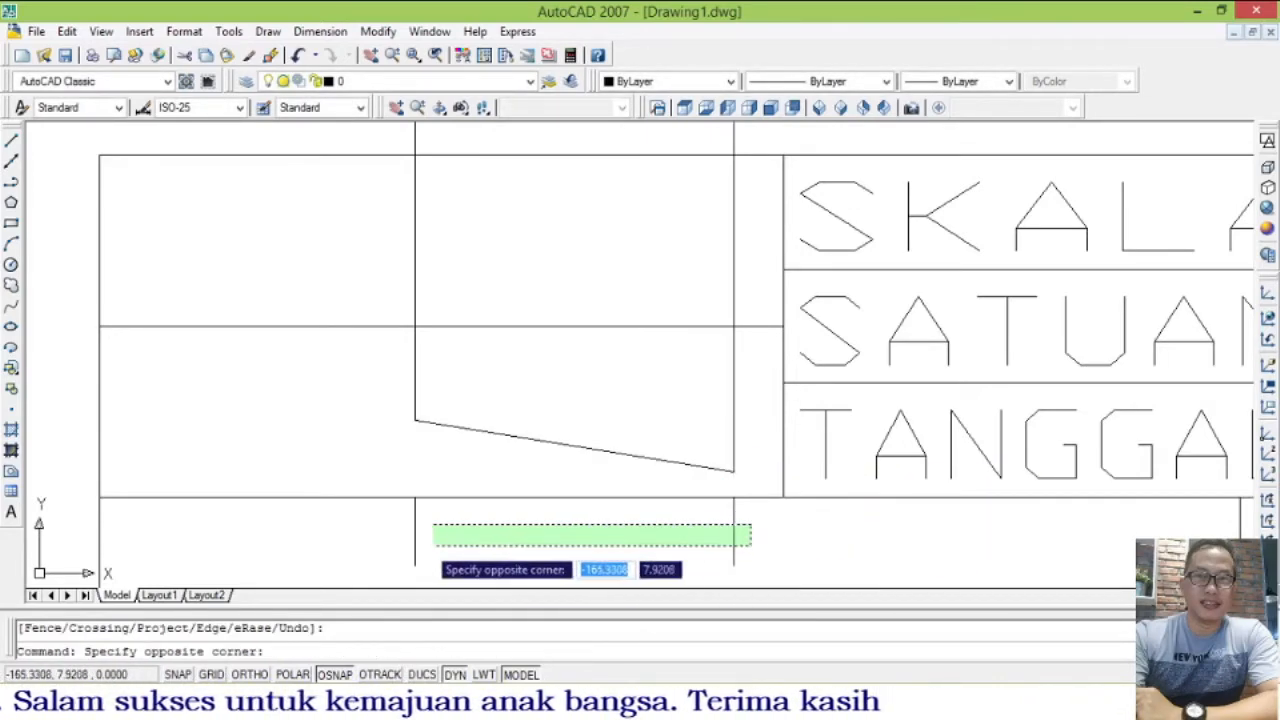
{"action": "left_click", "coordinate": [378, 553]}
{"action": "key", "text": "Delete"}
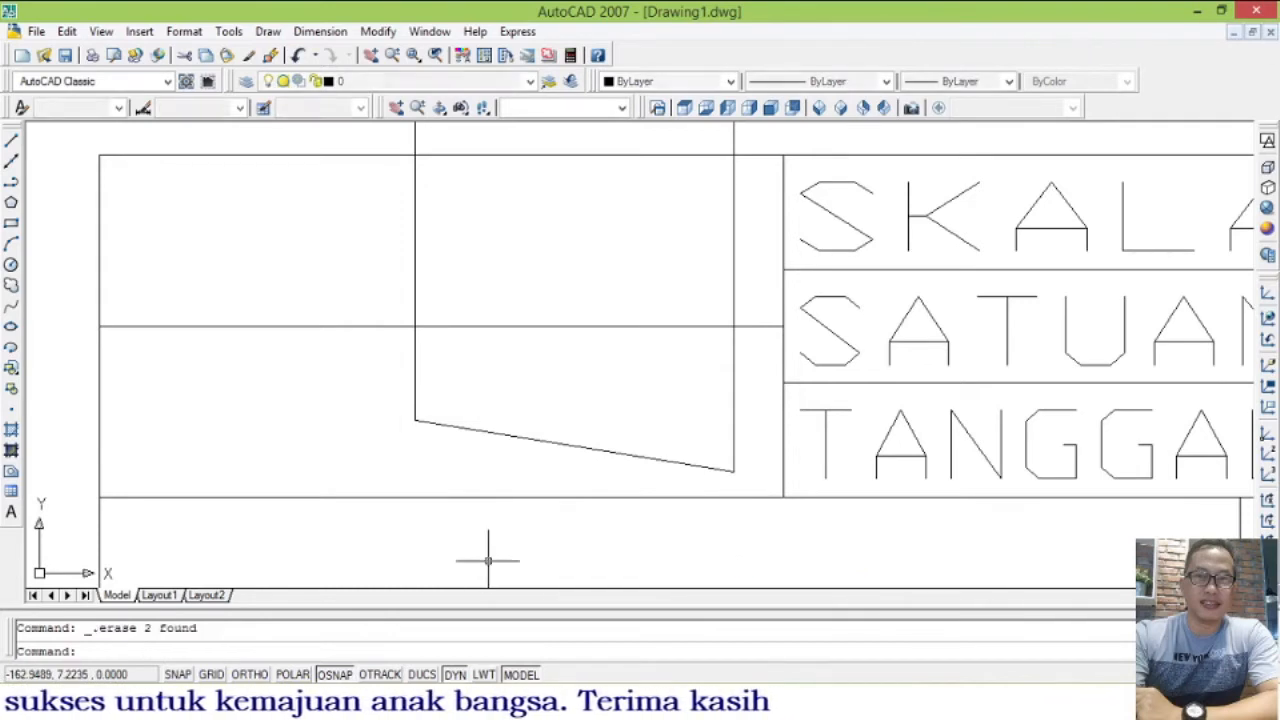
{"action": "scroll", "coordinate": [573, 415], "scroll_direction": "down", "scroll_amount": 2}
{"action": "scroll", "coordinate": [609, 420], "scroll_direction": "up", "scroll_amount": 1}
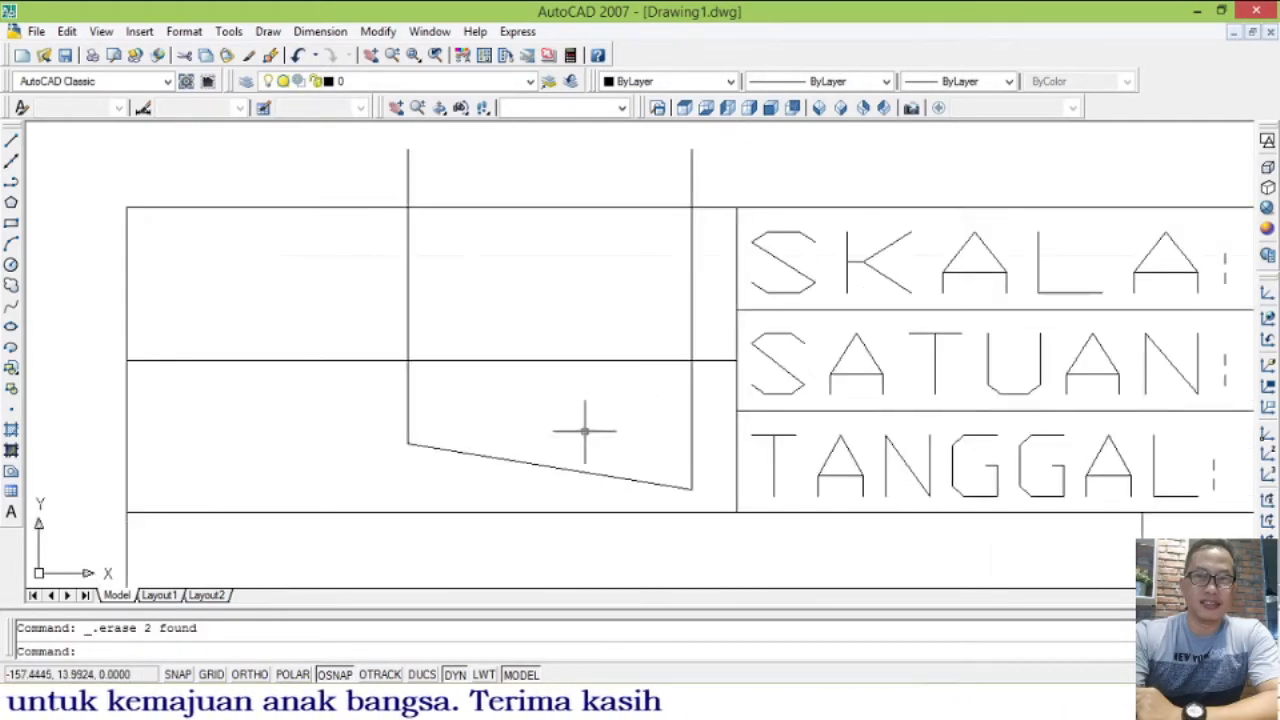
- Mirror the slanted line about the horizontal centre line, keeping the original
{"action": "type", "text": "mi"}
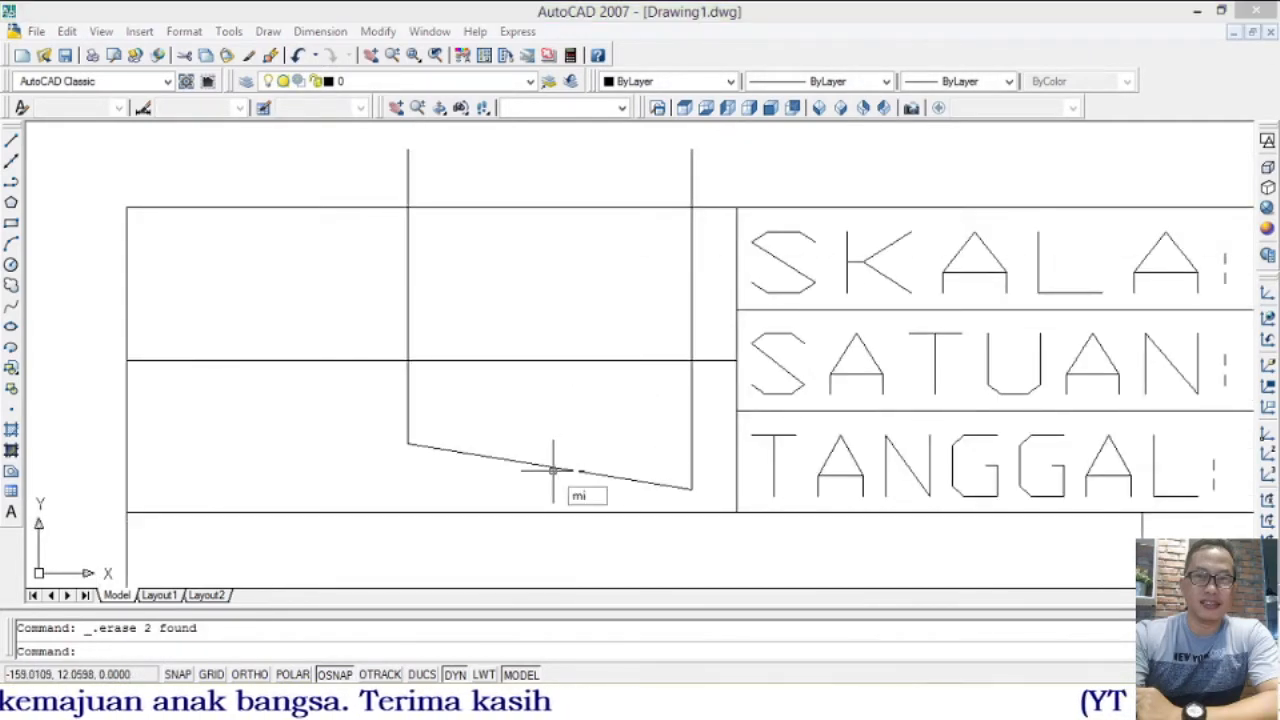
{"action": "key", "text": "Return"}
{"action": "left_click", "coordinate": [552, 468]}
{"action": "key", "text": "Return"}
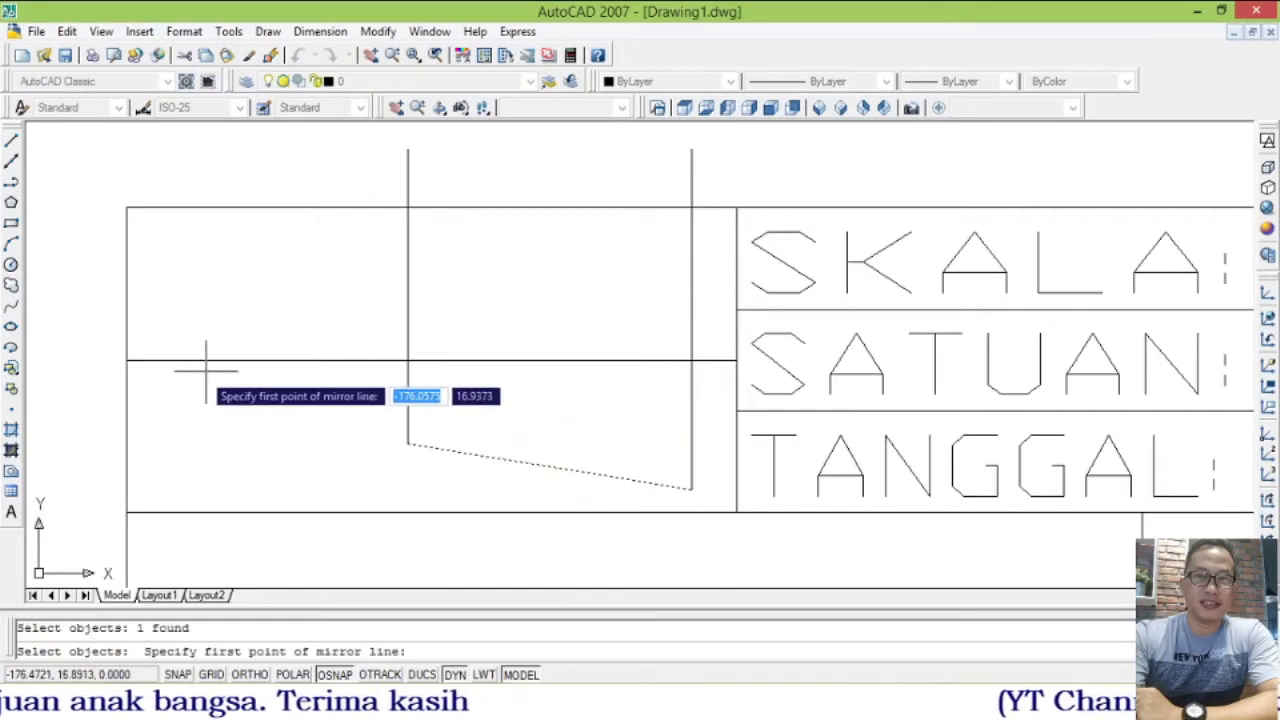
{"action": "left_click", "coordinate": [127, 362]}
{"action": "left_click", "coordinate": [250, 674]}
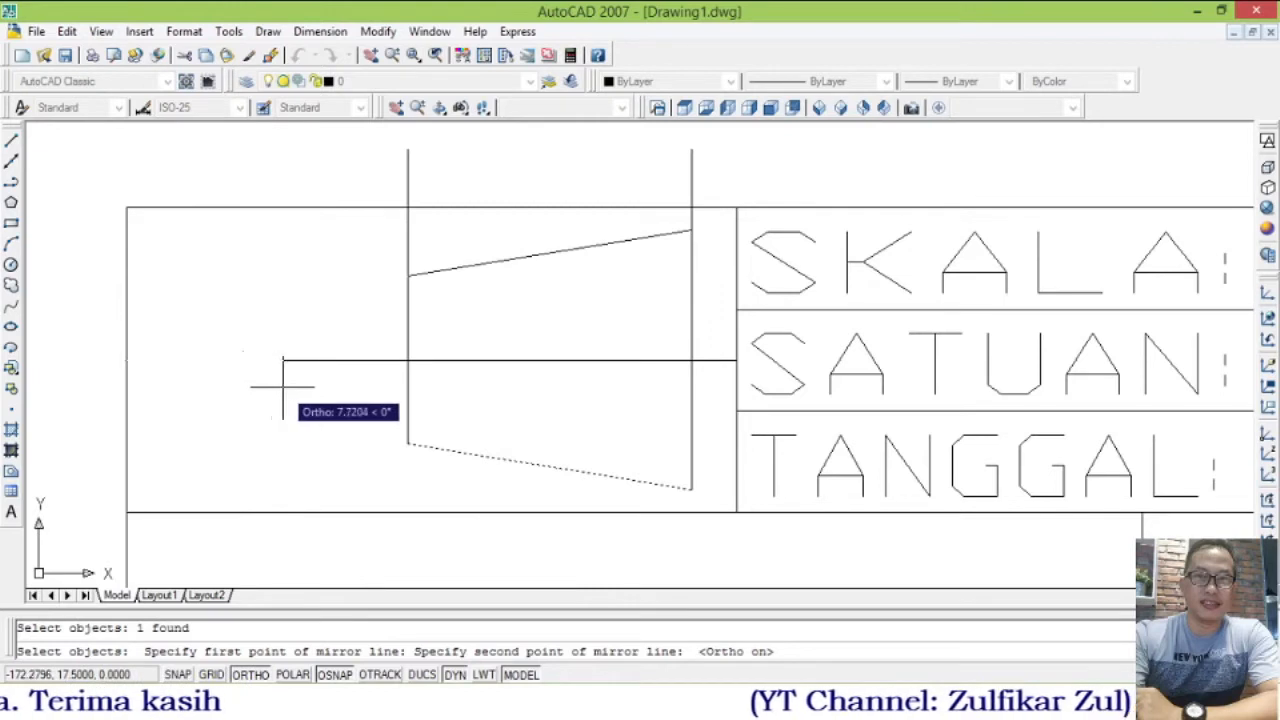
{"action": "left_click", "coordinate": [320, 400]}
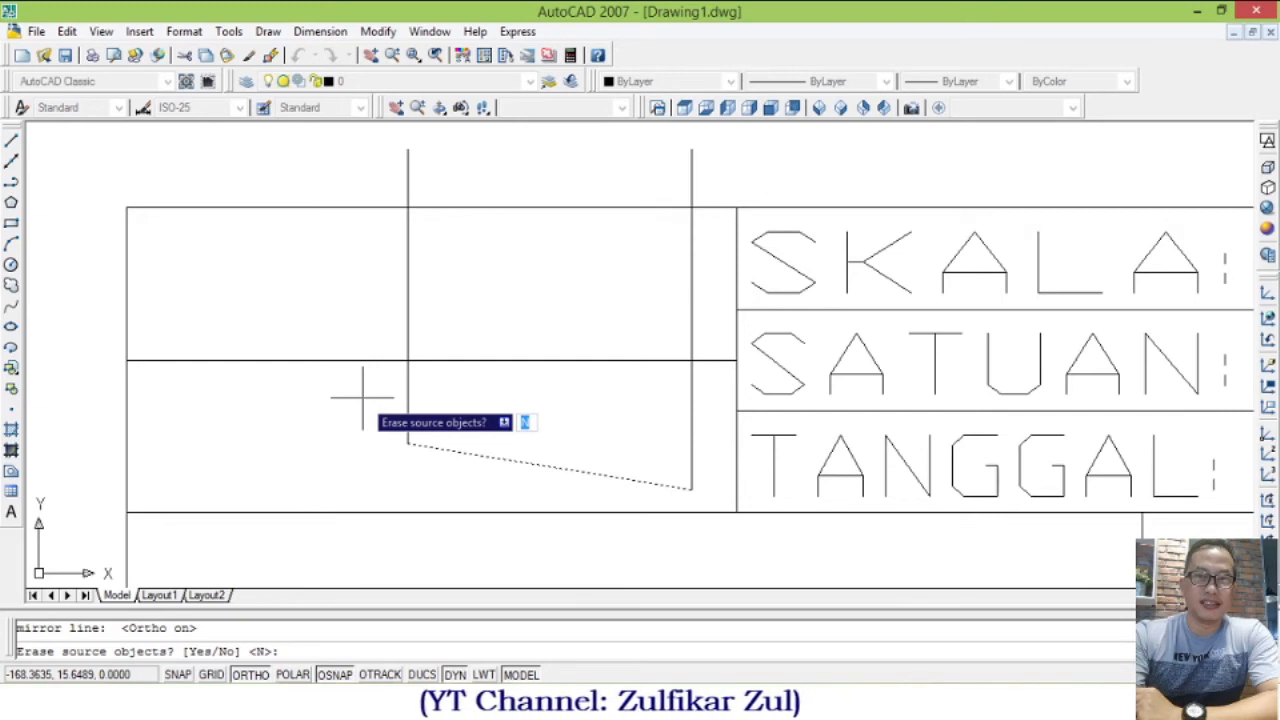
{"action": "key", "text": "Return"}
- Trim the vertical lines above the trapezoid and delete the two stubs above the box
{"action": "type", "text": "r"}
{"action": "key", "text": "Return"}
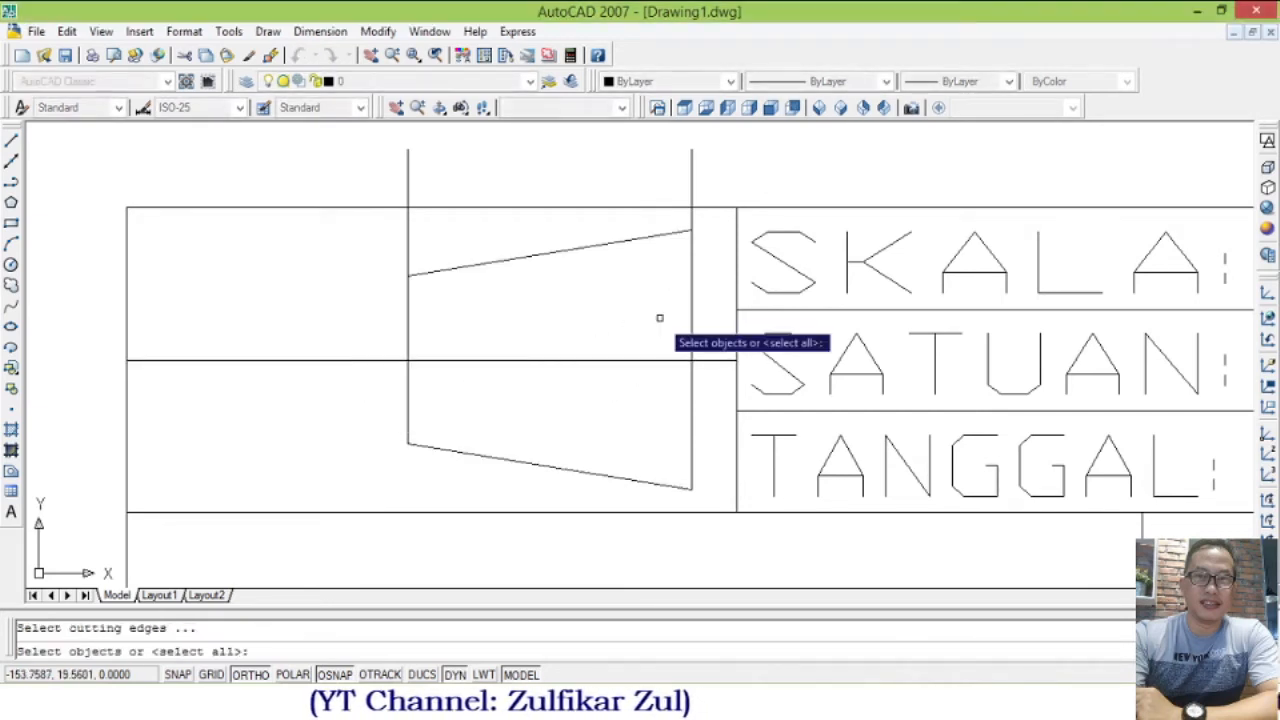
{"action": "key", "text": "Return"}
{"action": "left_click", "coordinate": [360, 222]}
{"action": "left_click", "coordinate": [423, 246]}
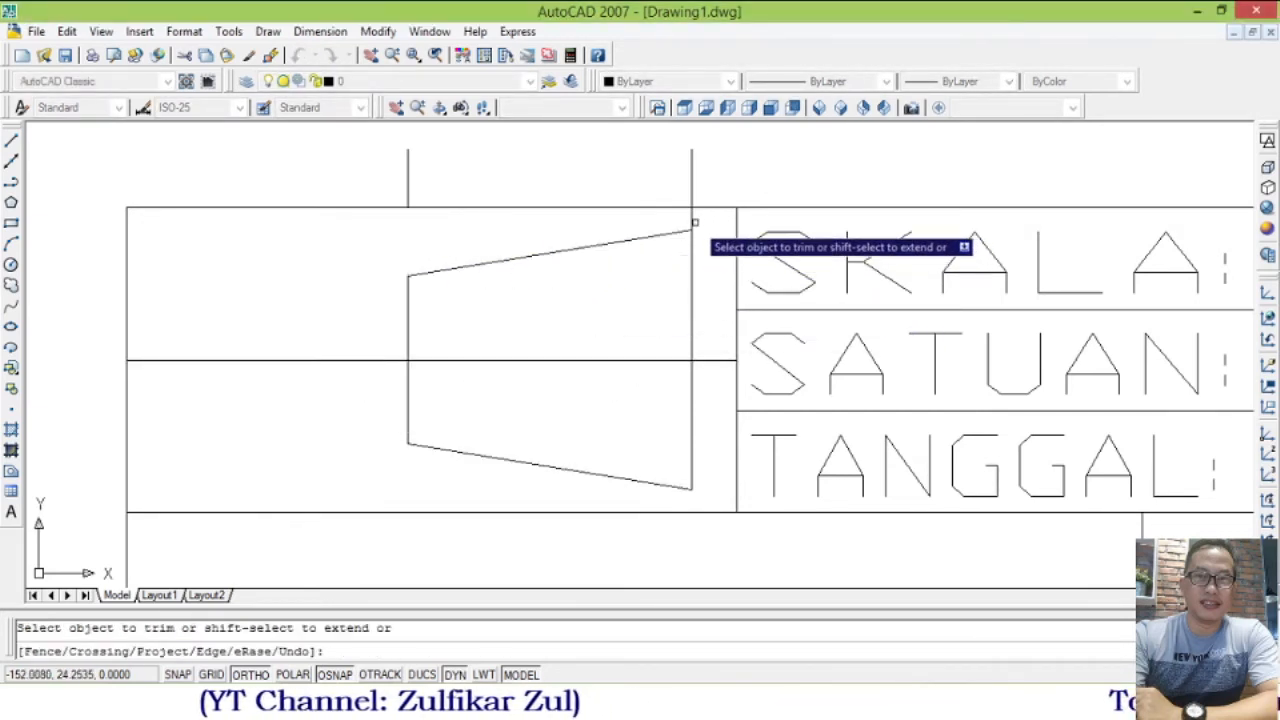
{"action": "left_click", "coordinate": [689, 221]}
{"action": "key", "text": "Return"}
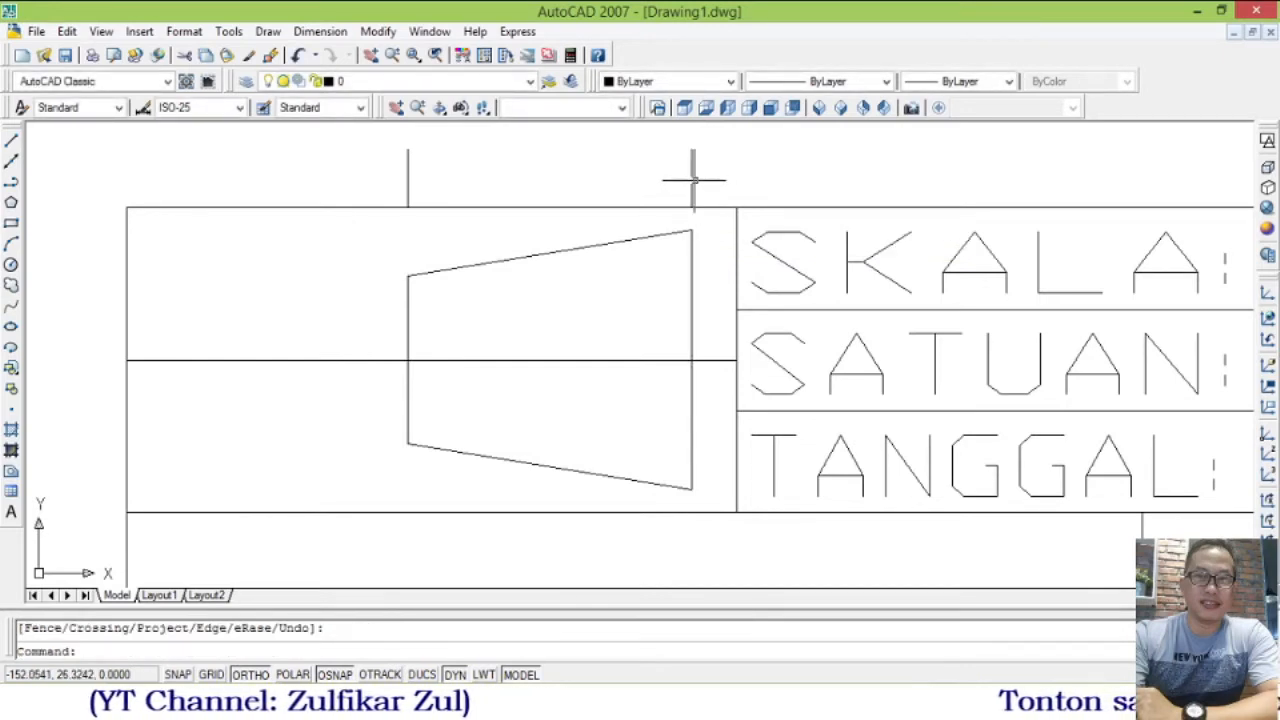
{"action": "left_click", "coordinate": [700, 156]}
{"action": "left_click", "coordinate": [430, 196]}
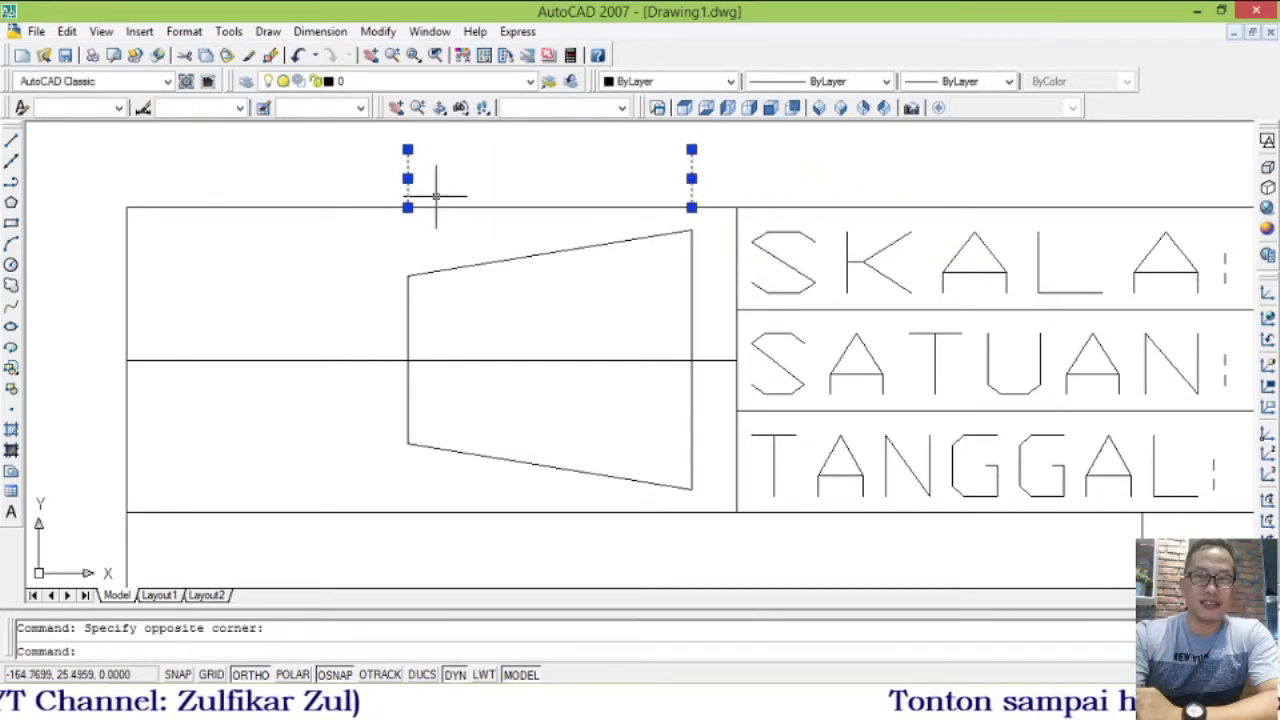
{"action": "key", "text": "Delete"}
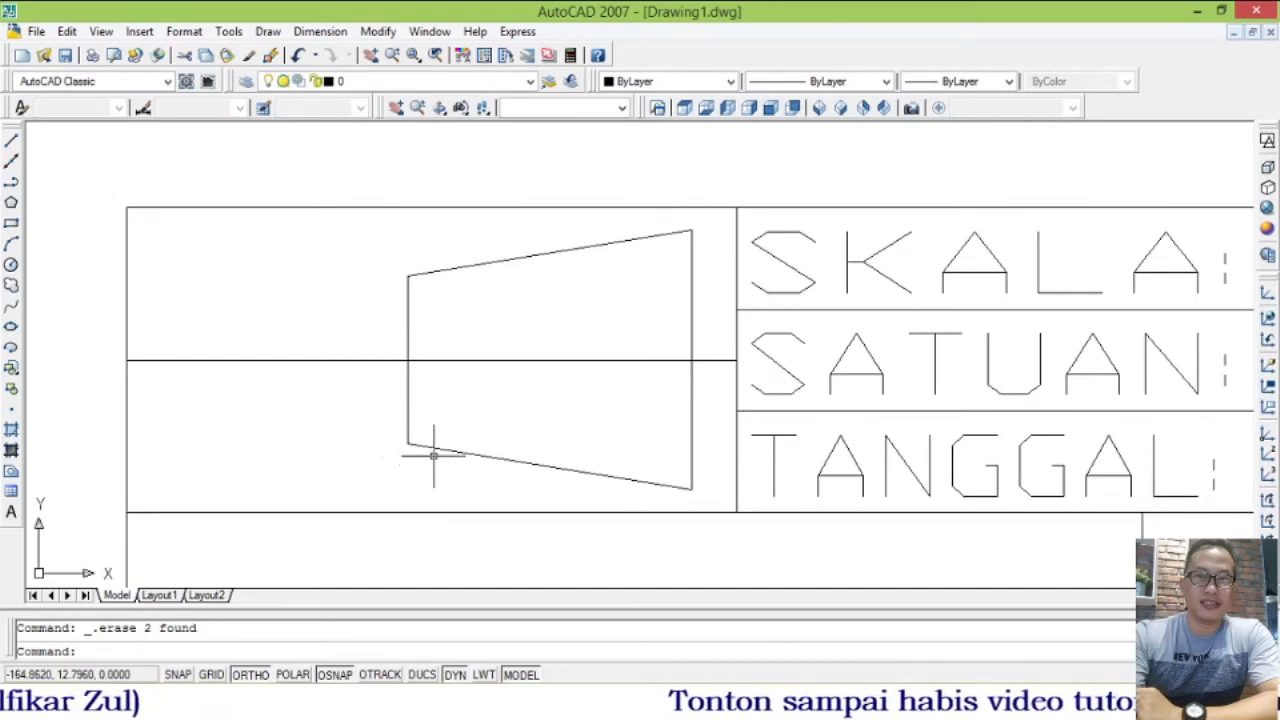
- Draw two circles centred on the trapezoid's left and right edges, sized to its top corners
{"action": "type", "text": "c"}
{"action": "key", "text": "Return"}
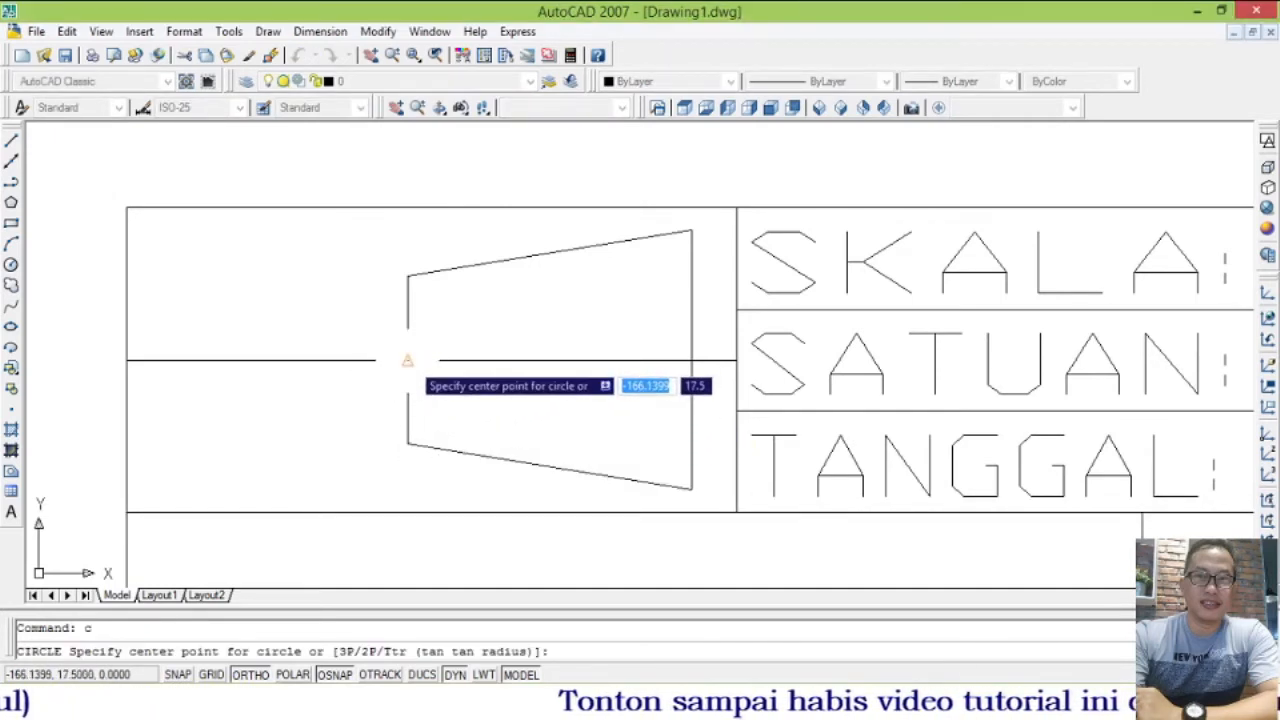
{"action": "left_click", "coordinate": [408, 360]}
{"action": "left_click", "coordinate": [410, 277]}
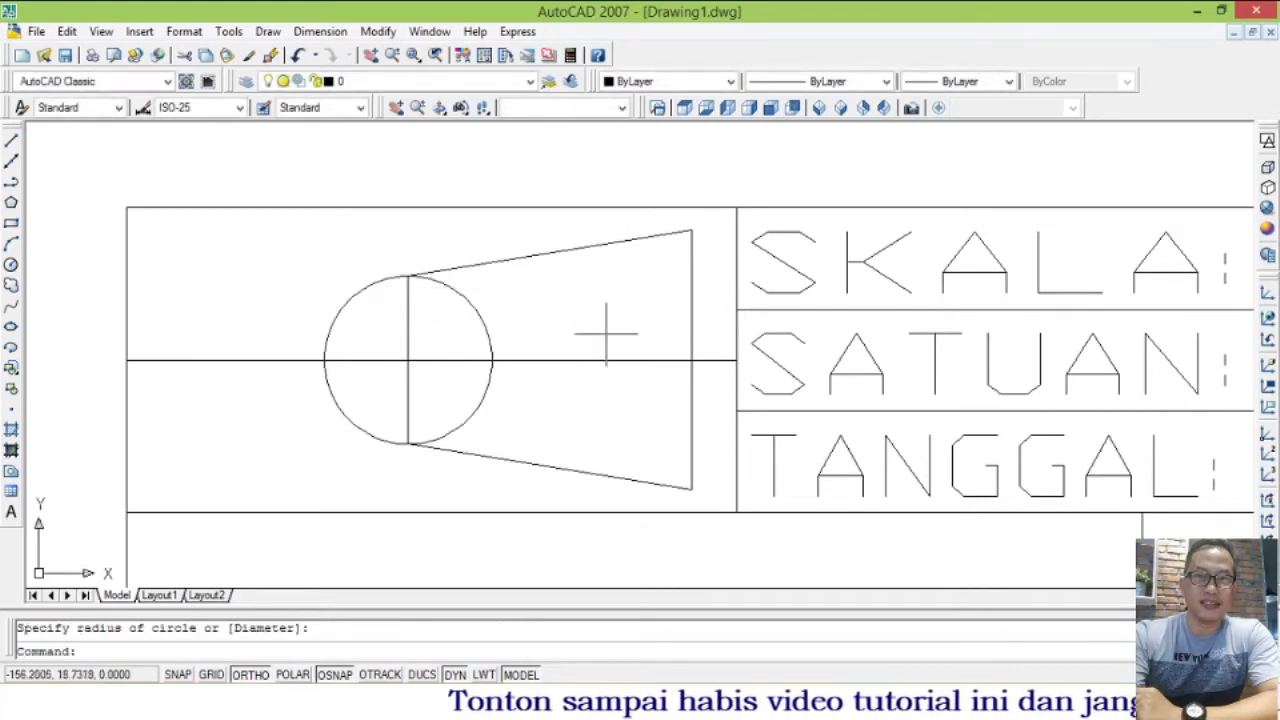
{"action": "key", "text": "Return"}
{"action": "left_click", "coordinate": [692, 360]}
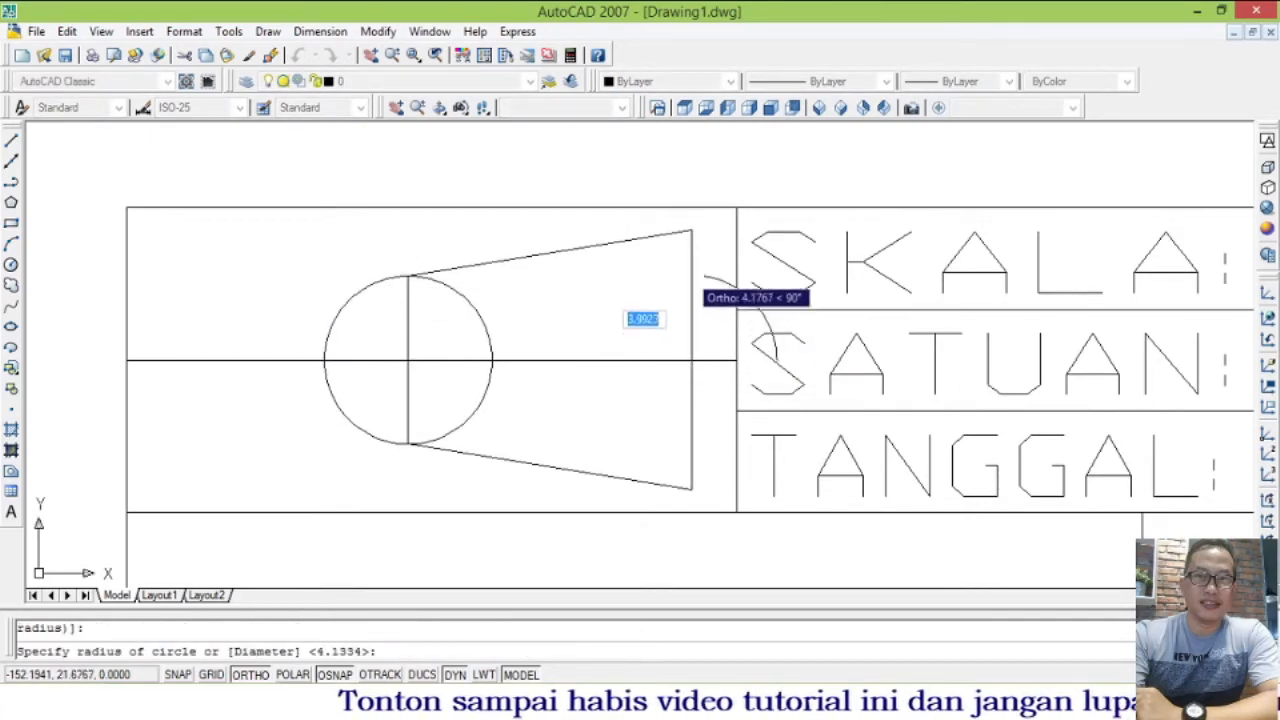
{"action": "left_click", "coordinate": [691, 231]}
- Move the small circle left of the trapezoid and make the large circle concentric with it
{"action": "left_click", "coordinate": [483, 313]}
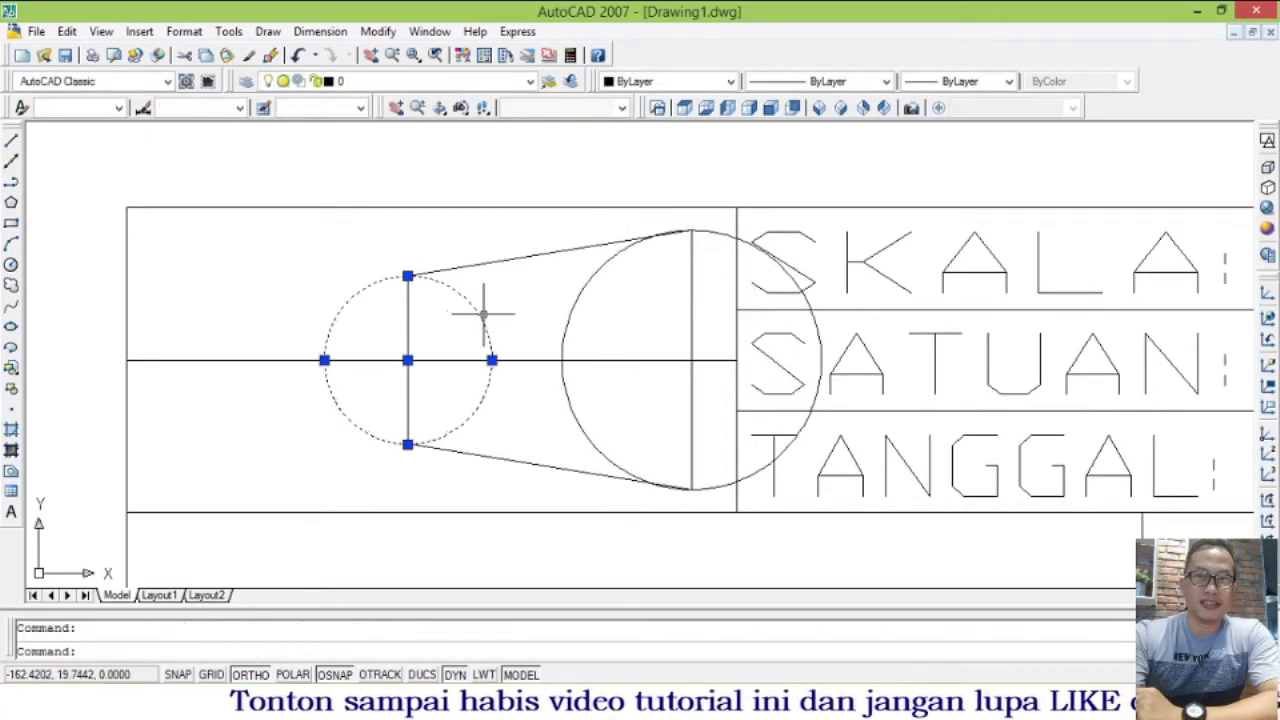
{"action": "type", "text": "m"}
{"action": "key", "text": "Return"}
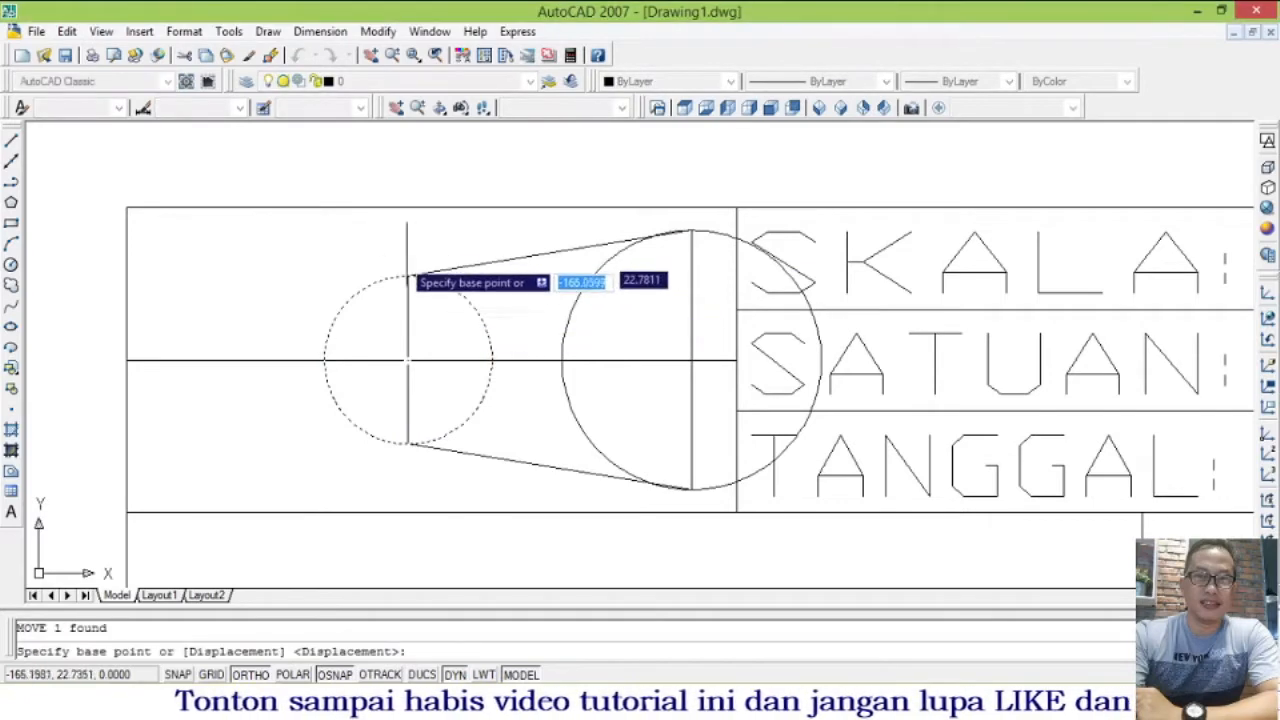
{"action": "left_click", "coordinate": [430, 552]}
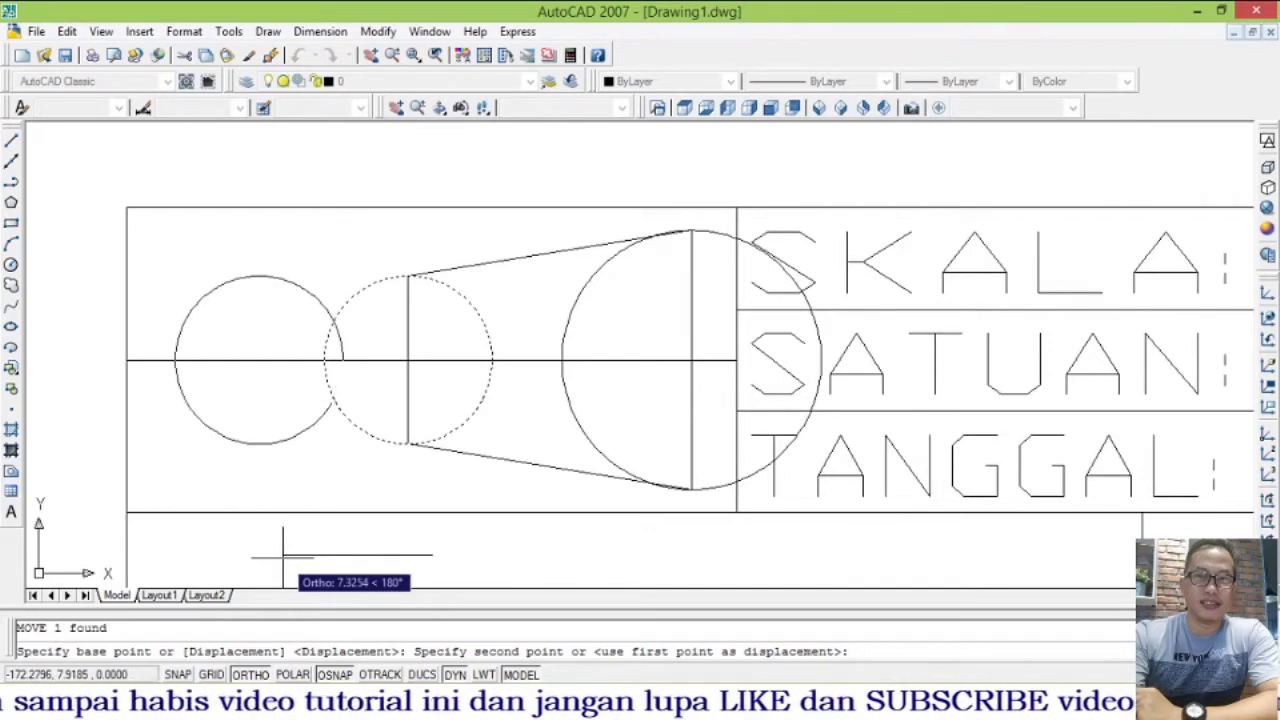
{"action": "key", "text": "Return"}
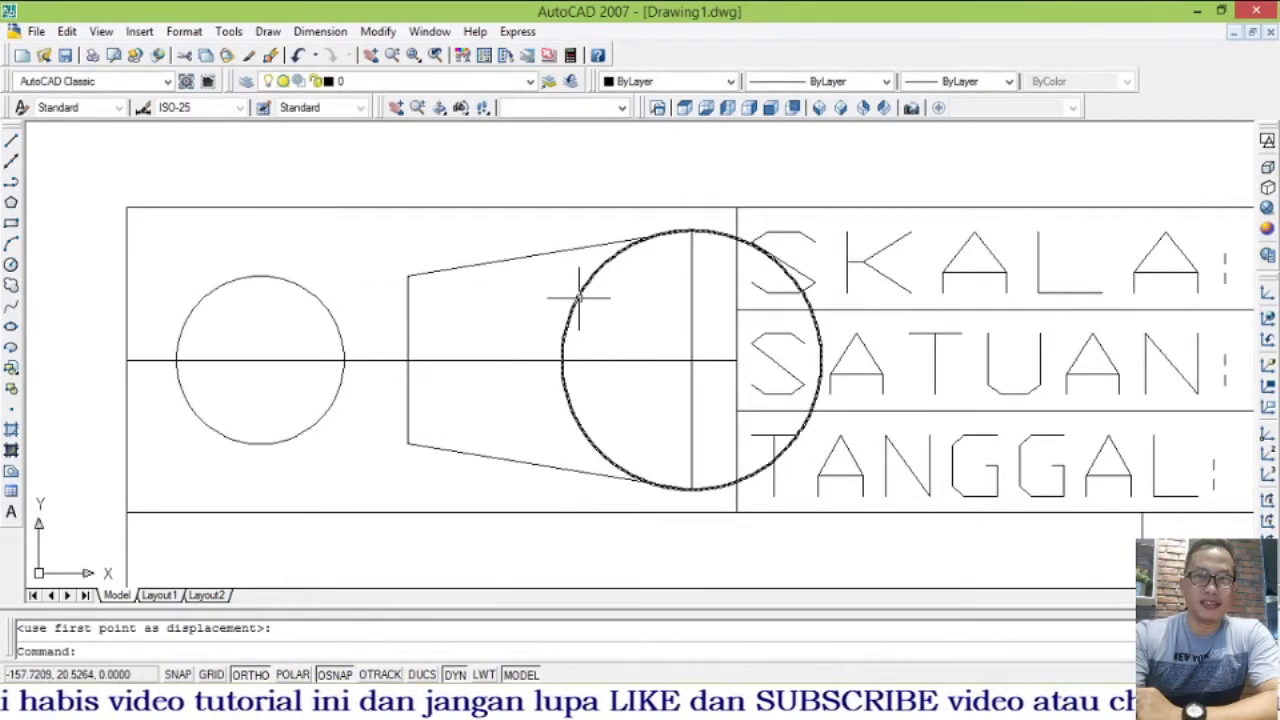
{"action": "left_click", "coordinate": [584, 300]}
{"action": "key", "text": "Return"}
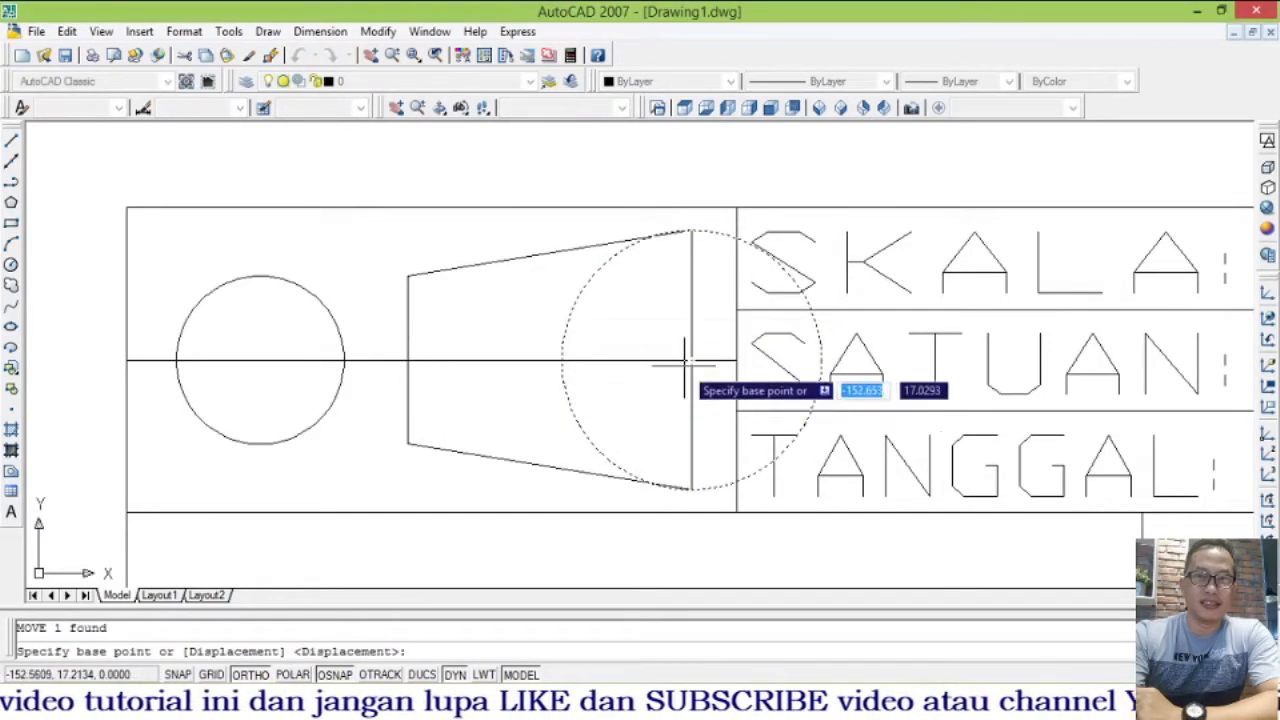
{"action": "left_click", "coordinate": [690, 360]}
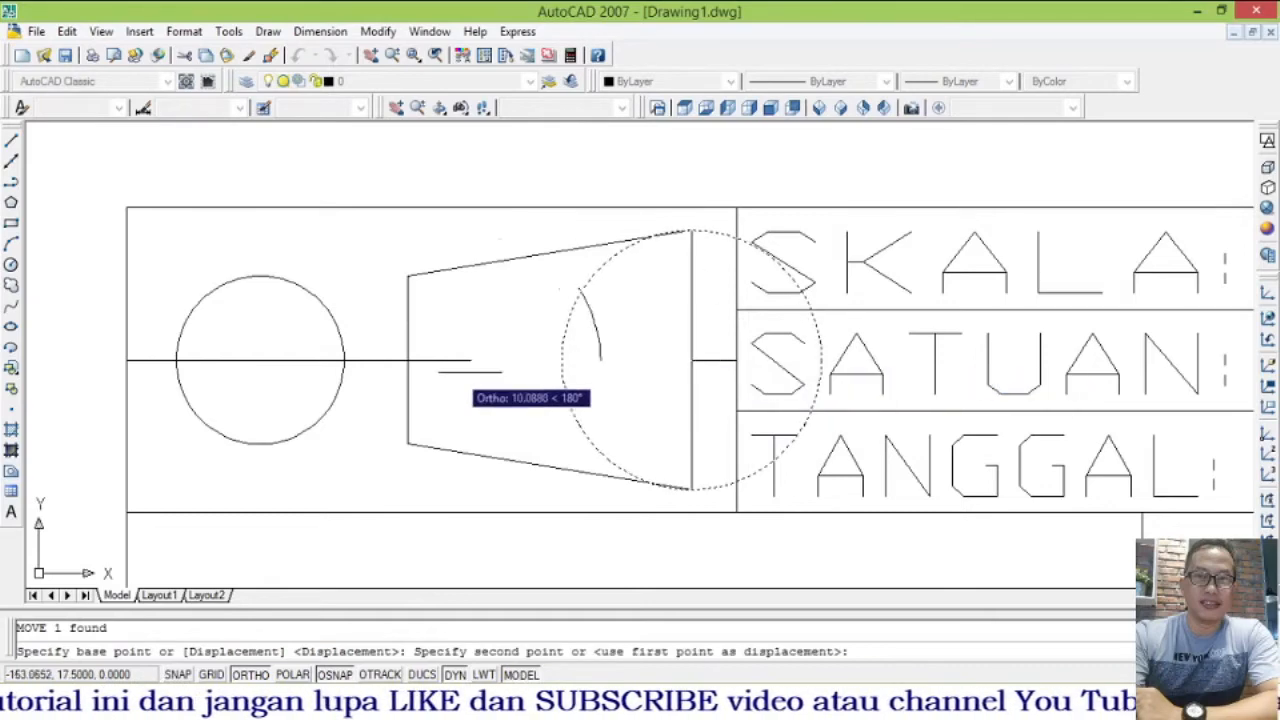
{"action": "left_click", "coordinate": [259, 360]}
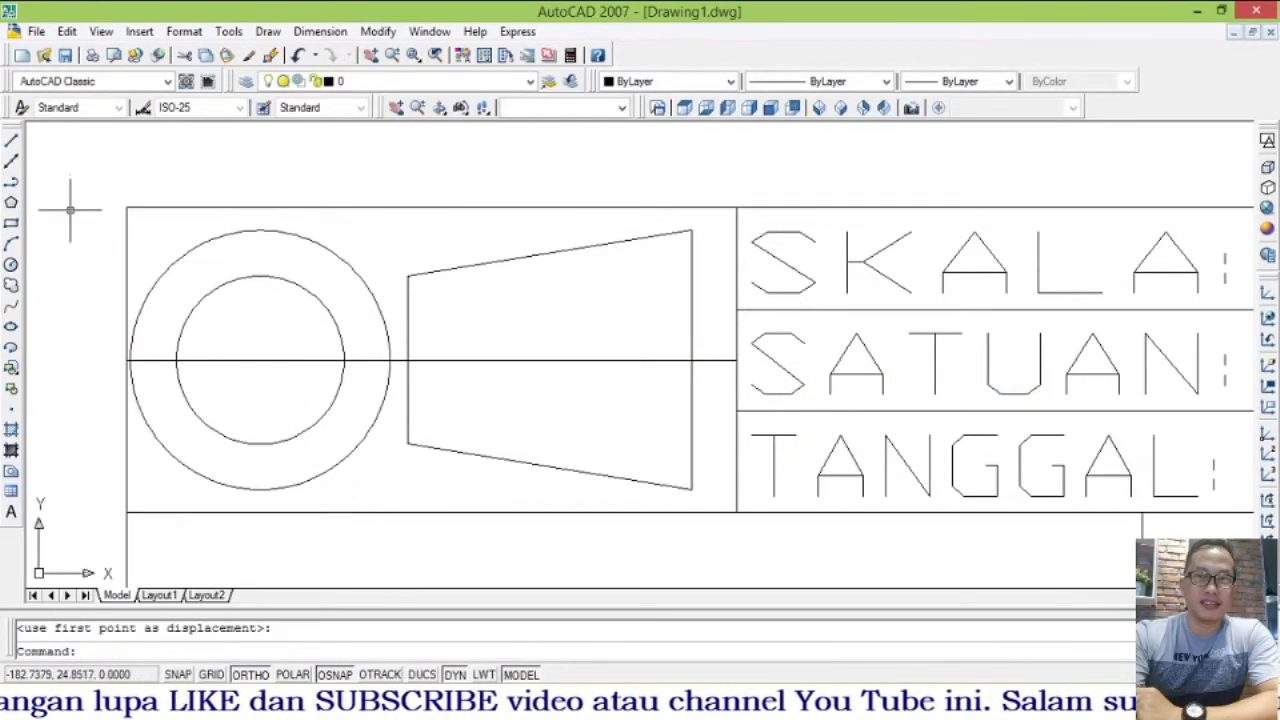
- Move both concentric circles slightly right so the outer circle almost touches the trapezoid
{"action": "left_click", "coordinate": [89, 170]}
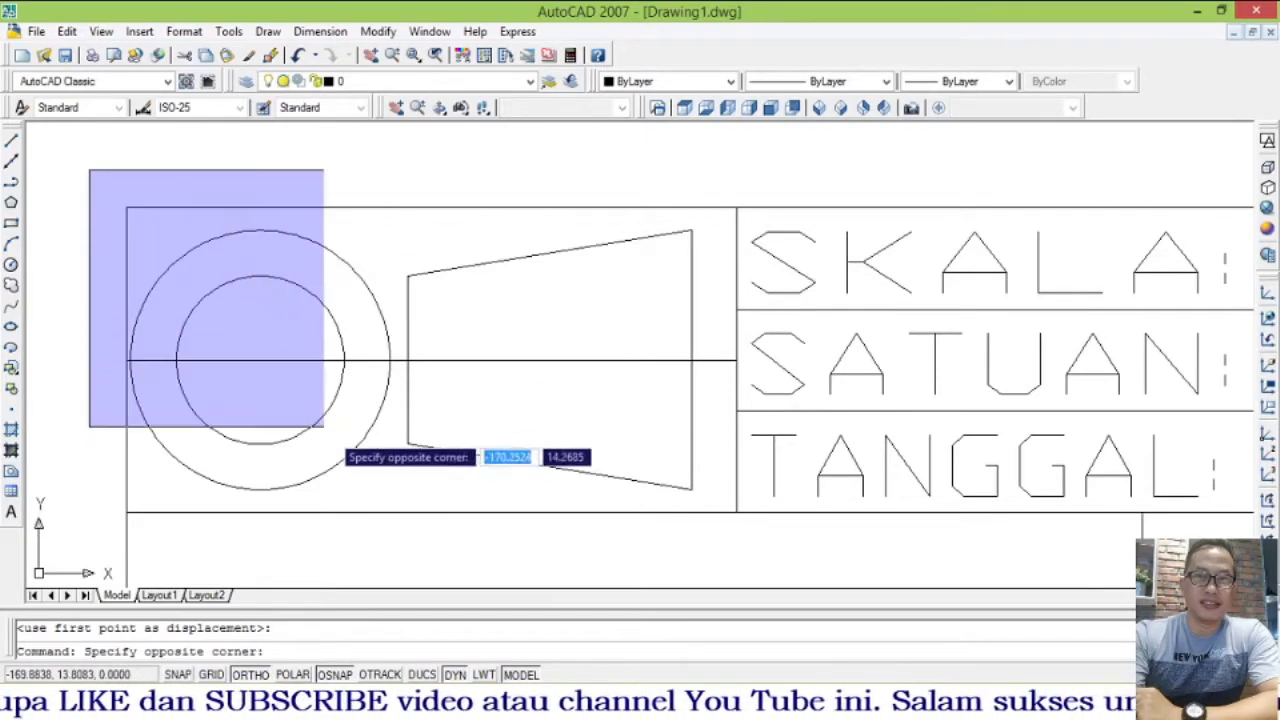
{"action": "left_click", "coordinate": [405, 532]}
{"action": "type", "text": "m"}
{"action": "key", "text": "Return"}
{"action": "left_click", "coordinate": [446, 151]}
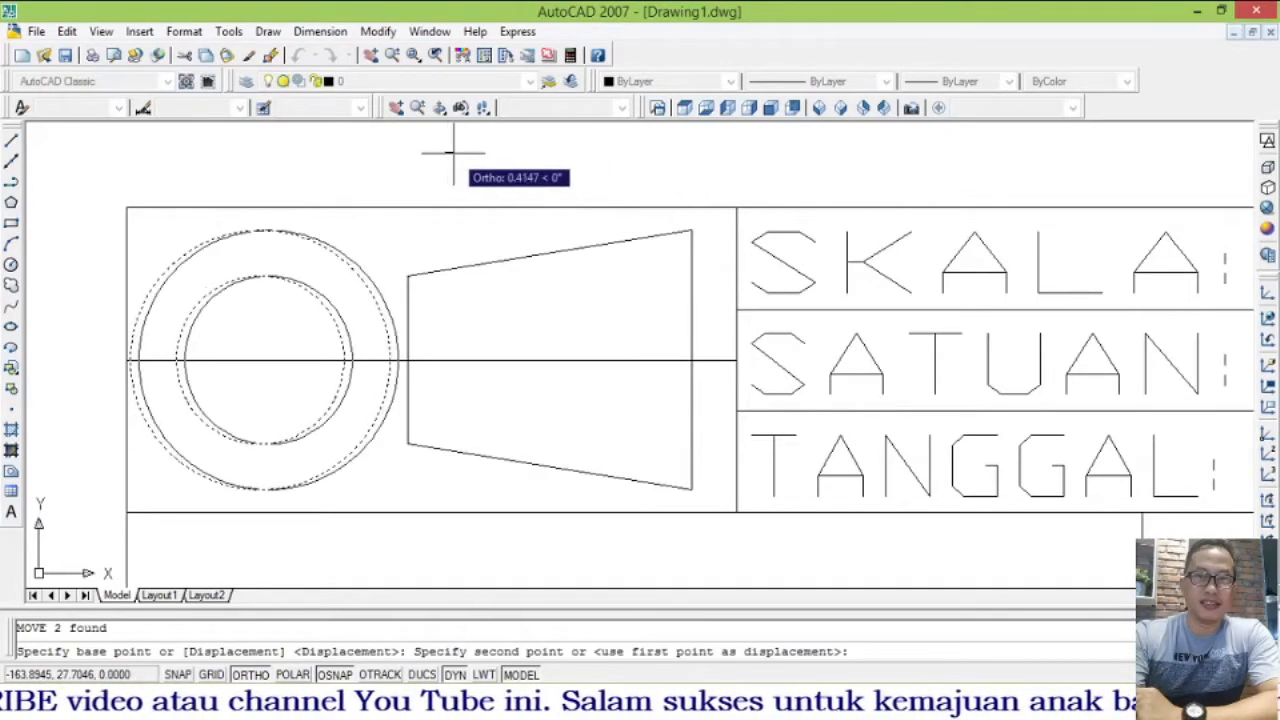
{"action": "left_click", "coordinate": [455, 153]}
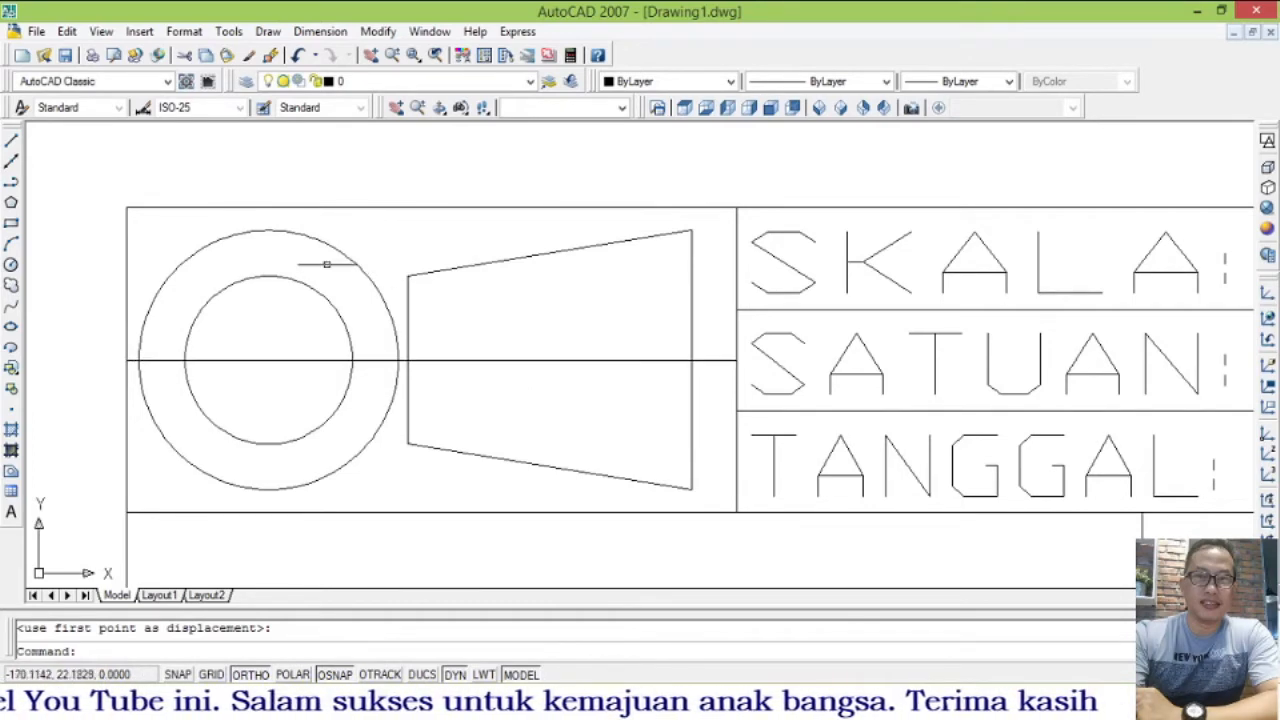
- Draw a vertical line from the outer circle's bottom straight up to the box's top edge
{"action": "type", "text": "l"}
{"action": "key", "text": "Return"}
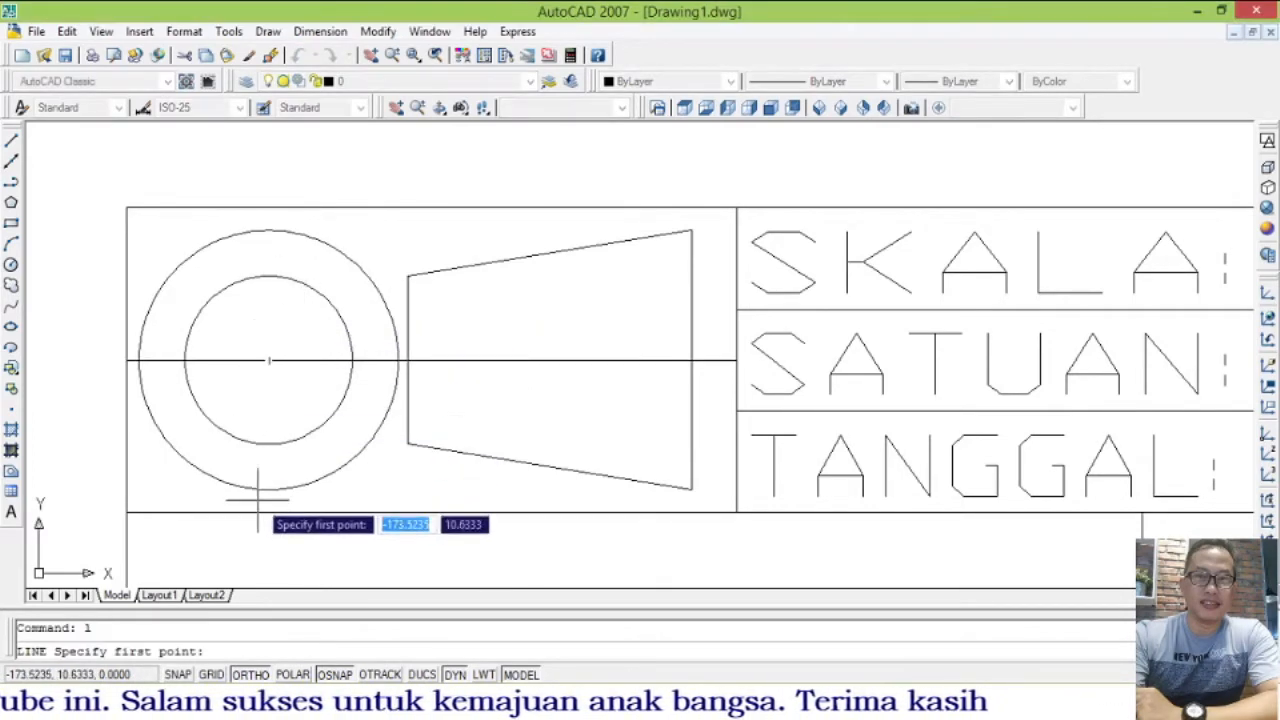
{"action": "left_click", "coordinate": [269, 489]}
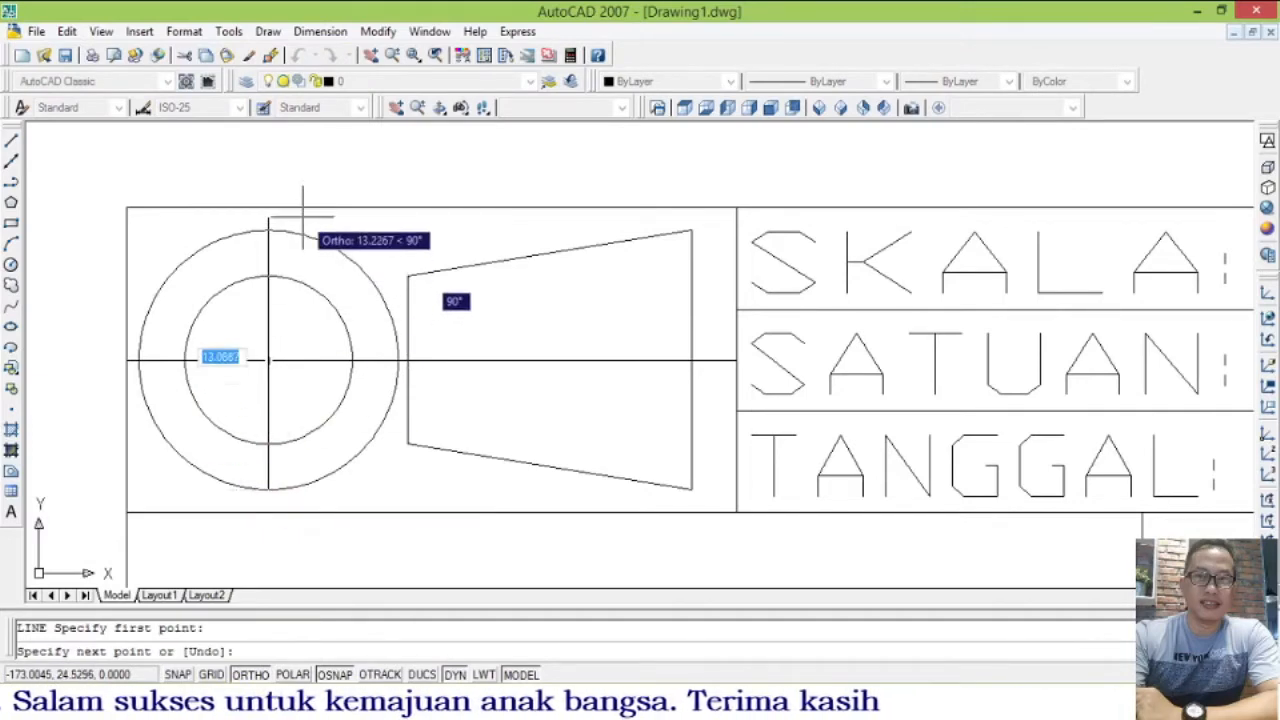
{"action": "left_click", "coordinate": [269, 208]}
{"action": "key", "text": "Return"}
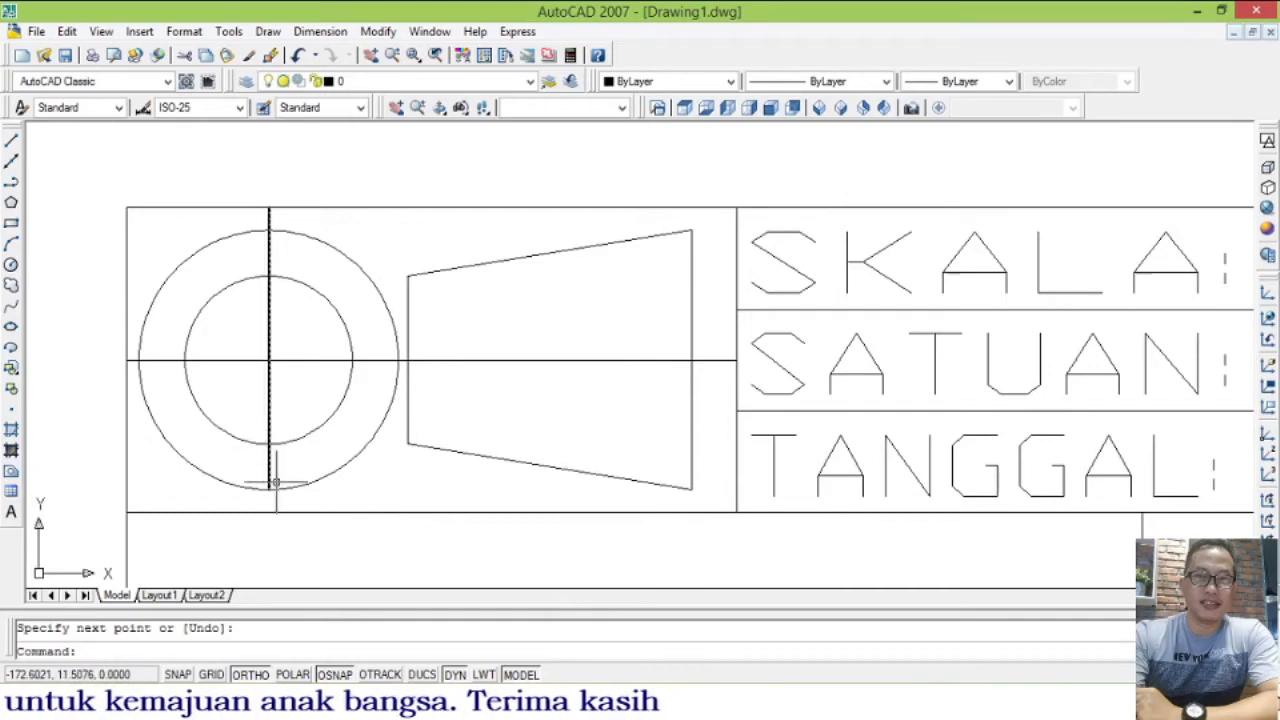
- Extend the vertical centre line down to the box's bottom line using Modify > Extend
{"action": "left_click", "coordinate": [320, 31]}
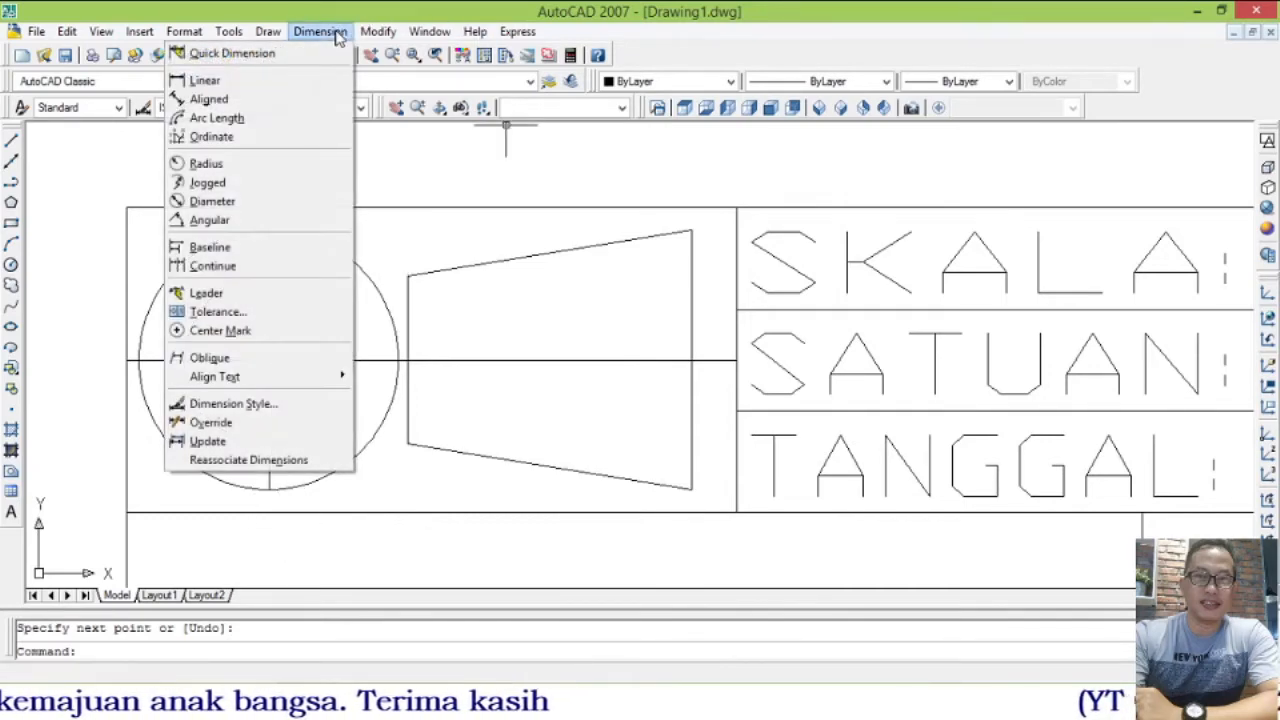
{"action": "left_click", "coordinate": [378, 31]}
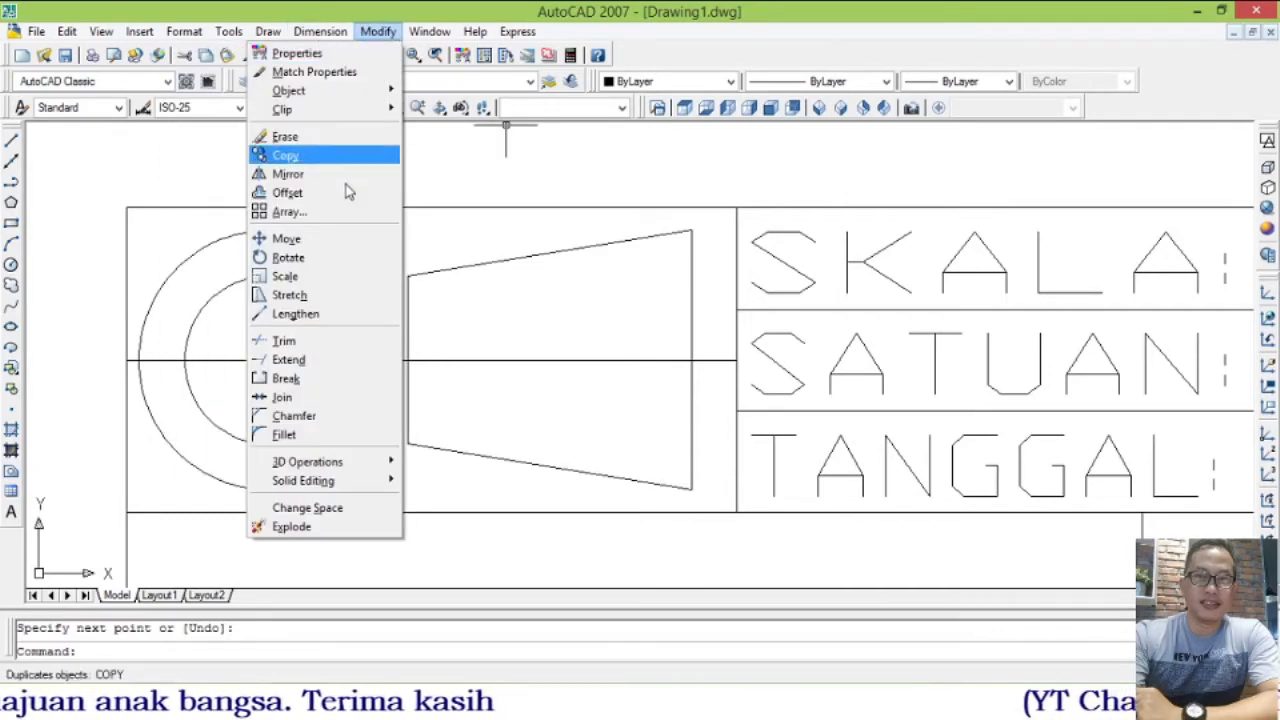
{"action": "left_click", "coordinate": [290, 359]}
{"action": "left_click", "coordinate": [275, 512]}
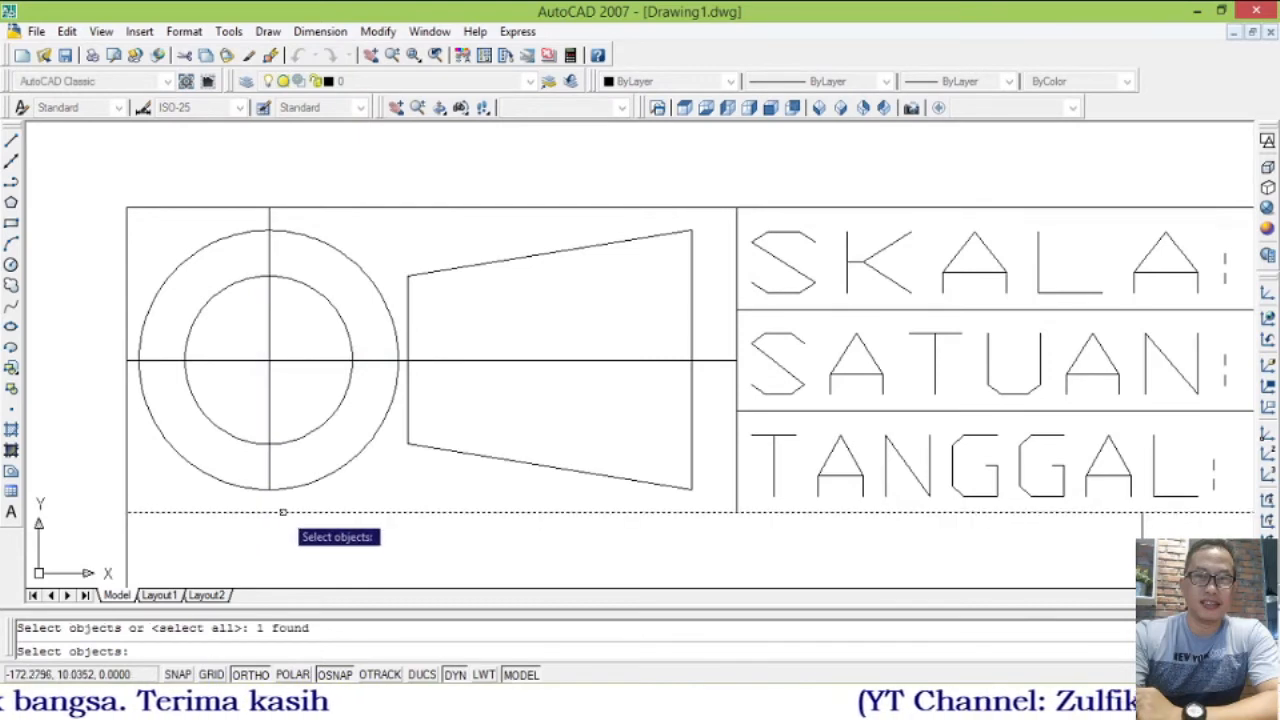
{"action": "key", "text": "Return"}
{"action": "left_click", "coordinate": [268, 478]}
{"action": "key", "text": "Return"}
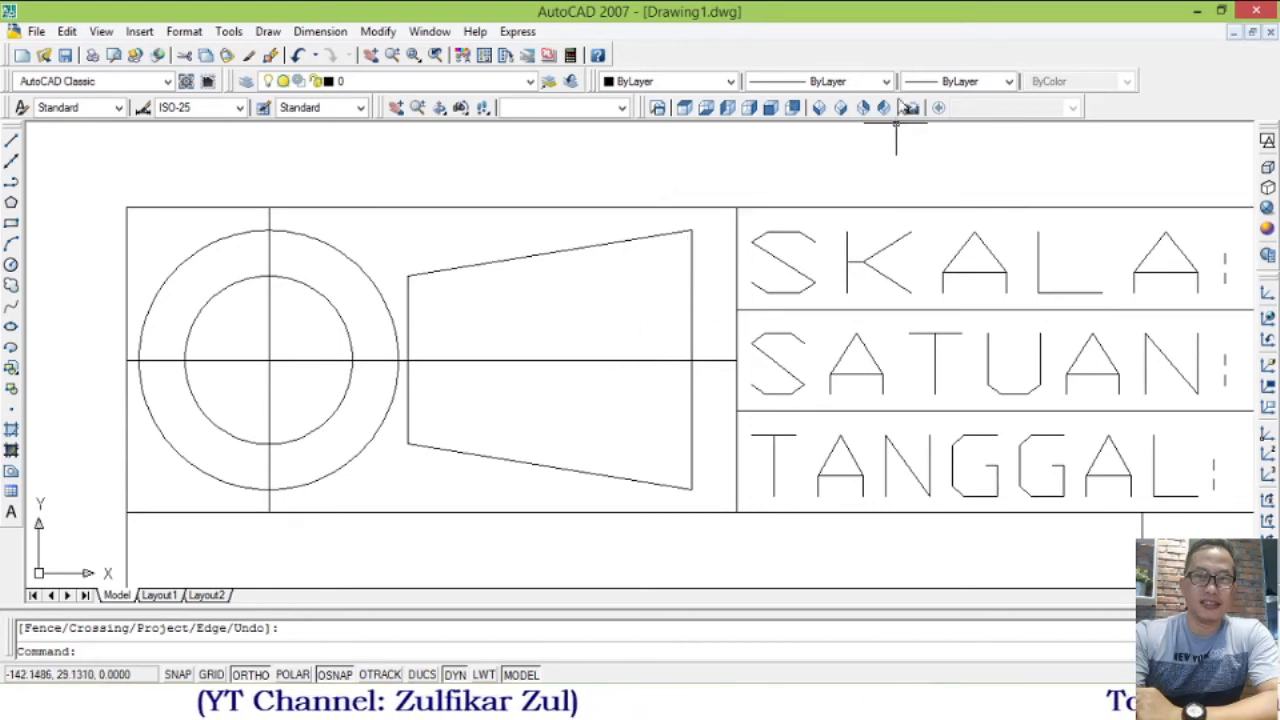
- Open the Linetype Manager through Other... in the Properties toolbar's Linetype dropdown
{"action": "left_click", "coordinate": [886, 82]}
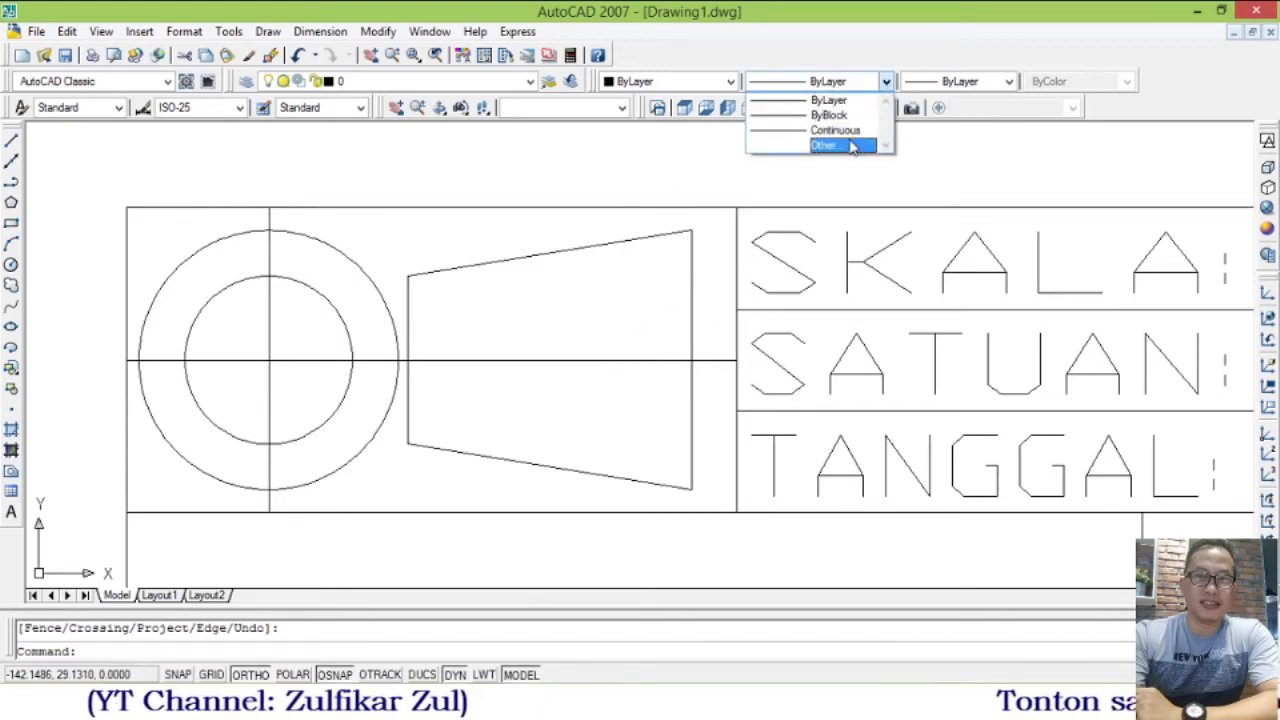
{"action": "left_click", "coordinate": [882, 82]}
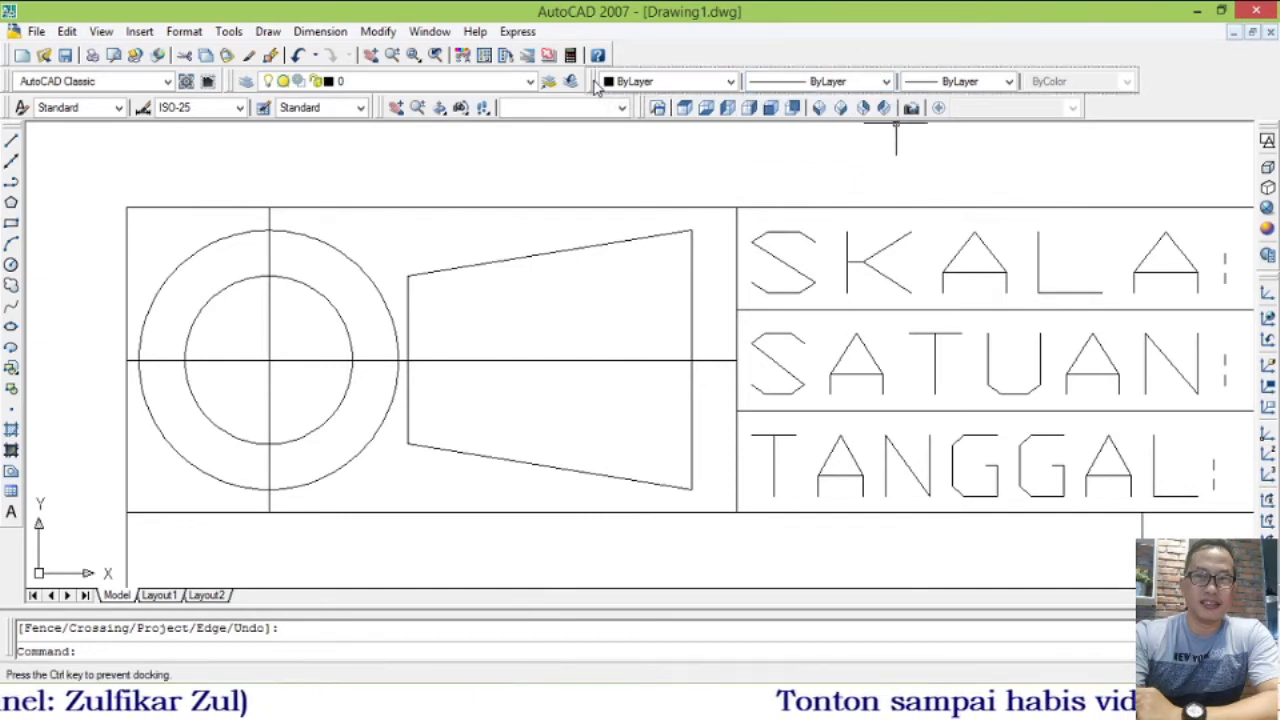
{"action": "left_click_drag", "start_coordinate": [597, 84], "coordinate": [557, 108]}
{"action": "left_click_drag", "start_coordinate": [240, 137], "coordinate": [862, 90]}
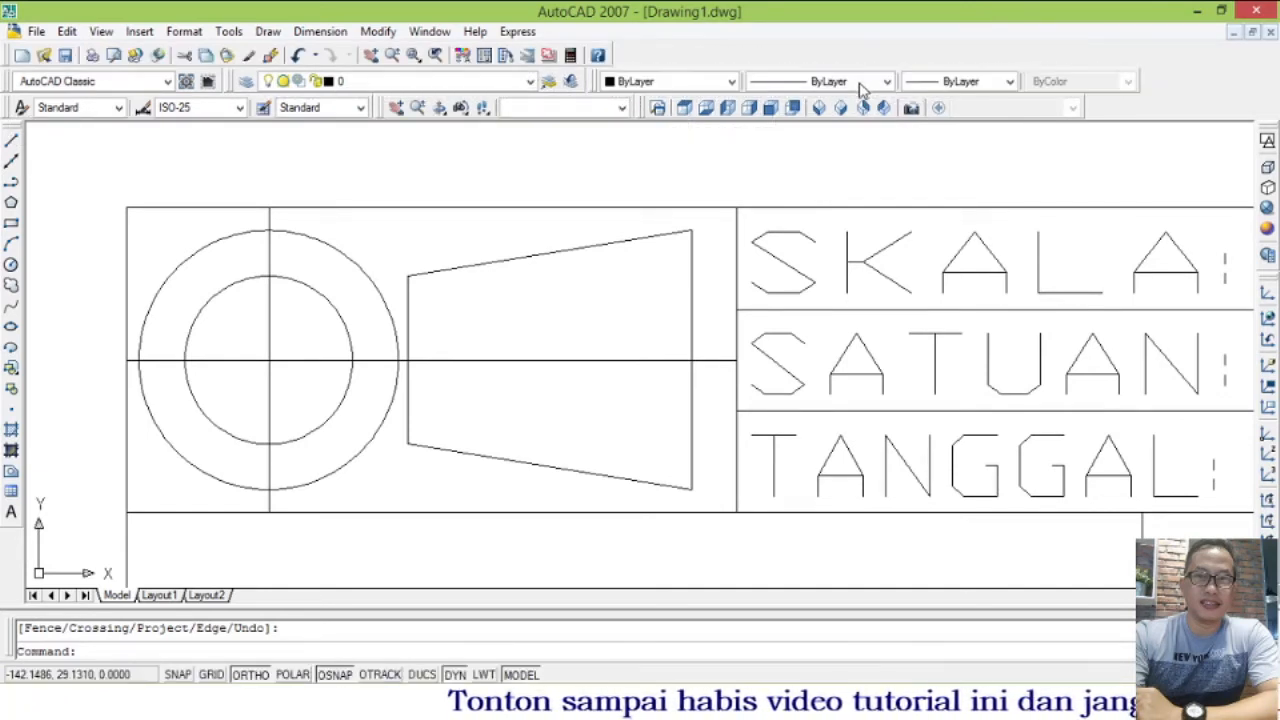
{"action": "left_click", "coordinate": [887, 82]}
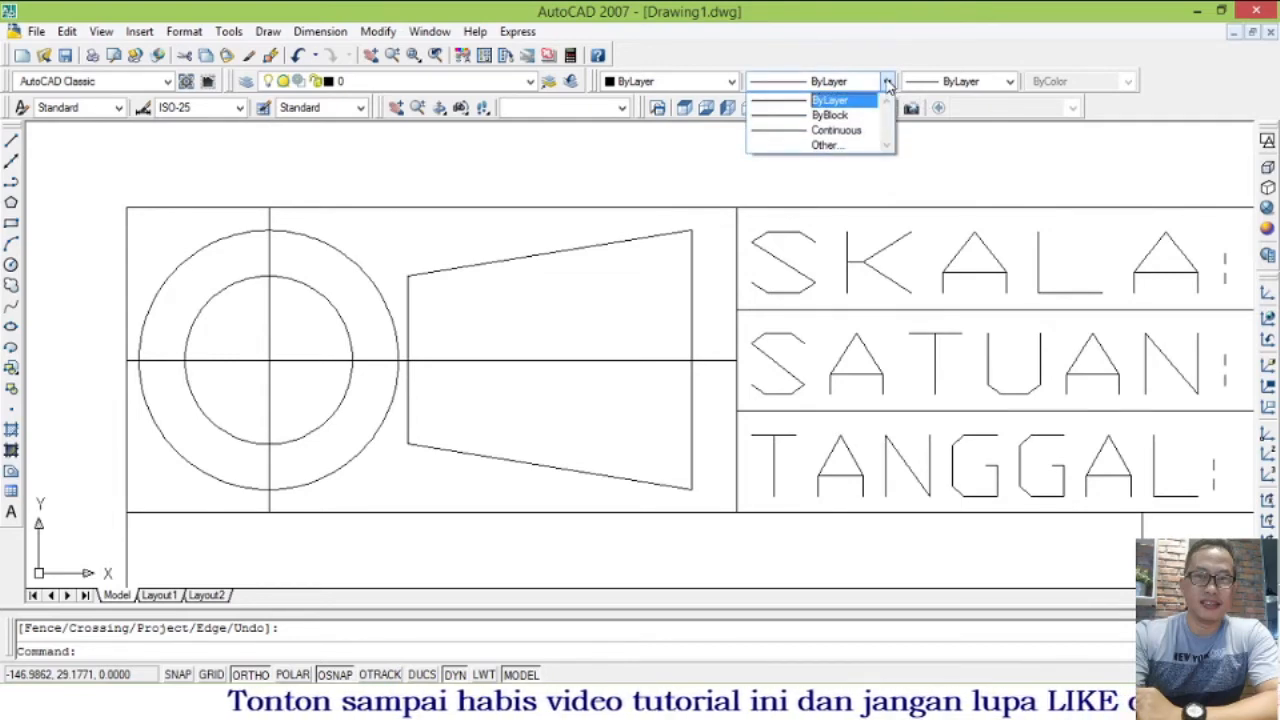
{"action": "left_click", "coordinate": [887, 84]}
{"action": "left_click", "coordinate": [887, 83]}
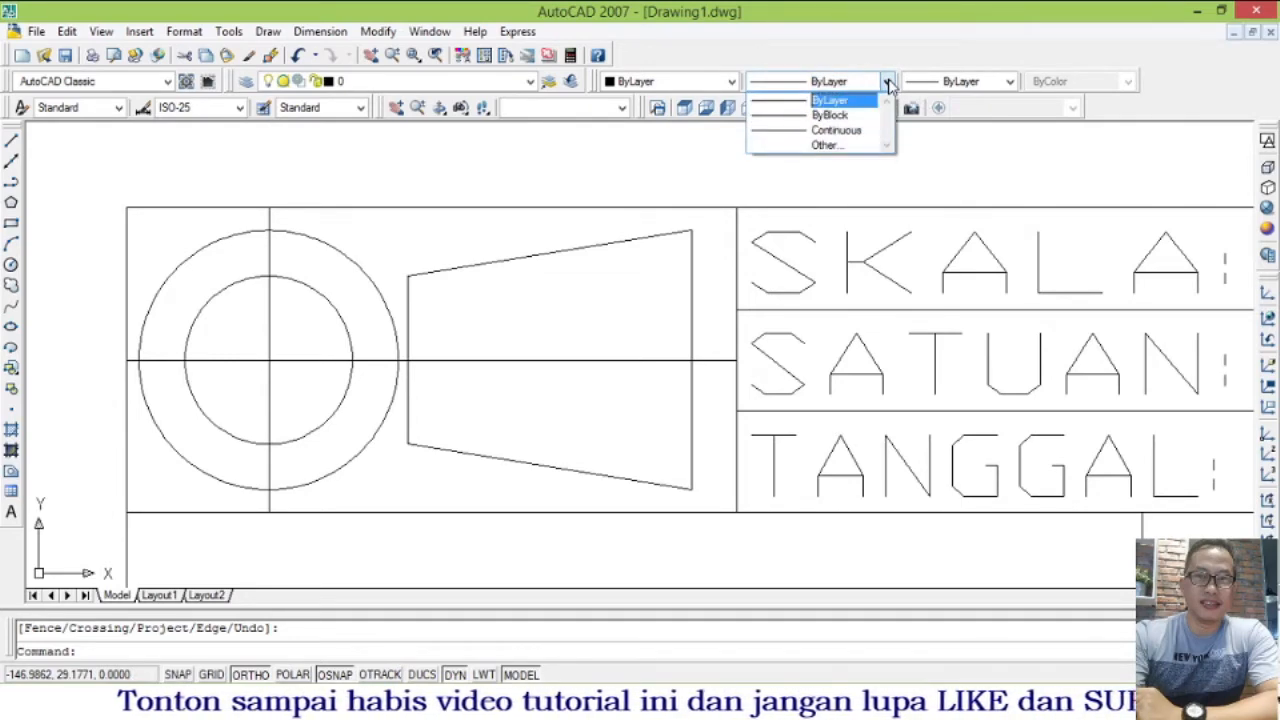
{"action": "left_click", "coordinate": [843, 145]}
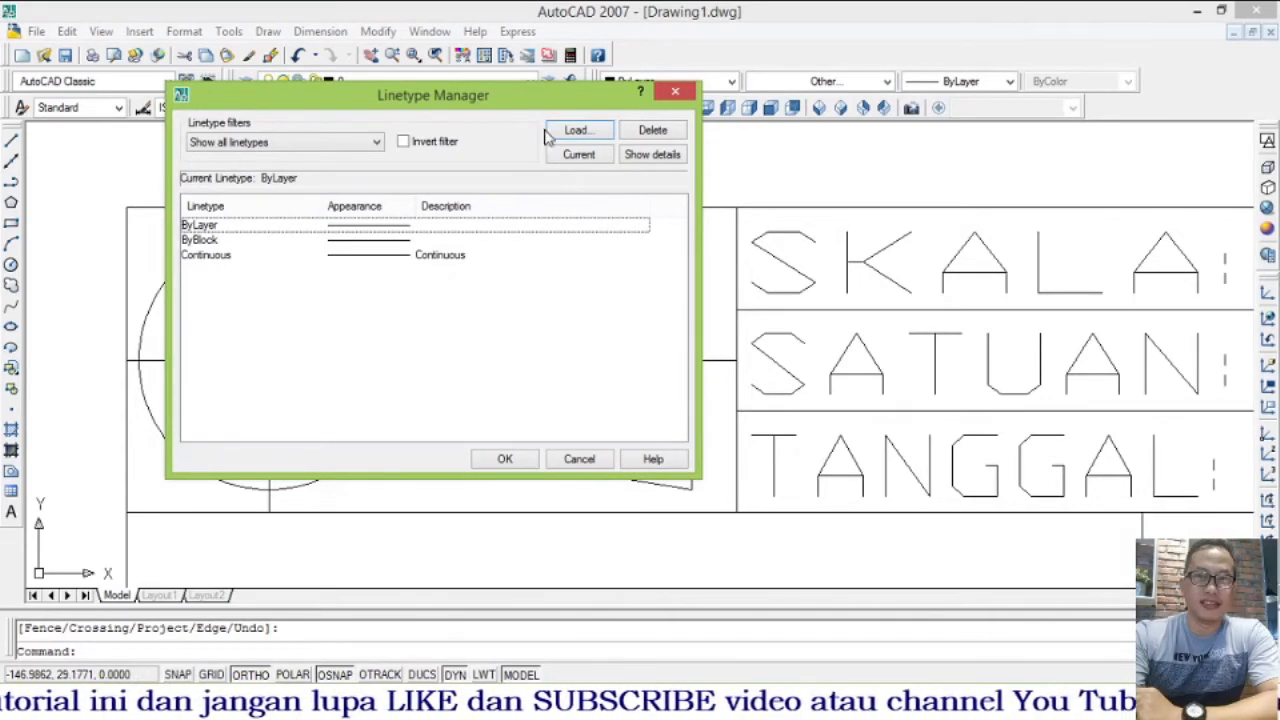
- Load the CENTER linetype from the Available Linetypes list and close the Linetype Manager
{"action": "left_click", "coordinate": [578, 131]}
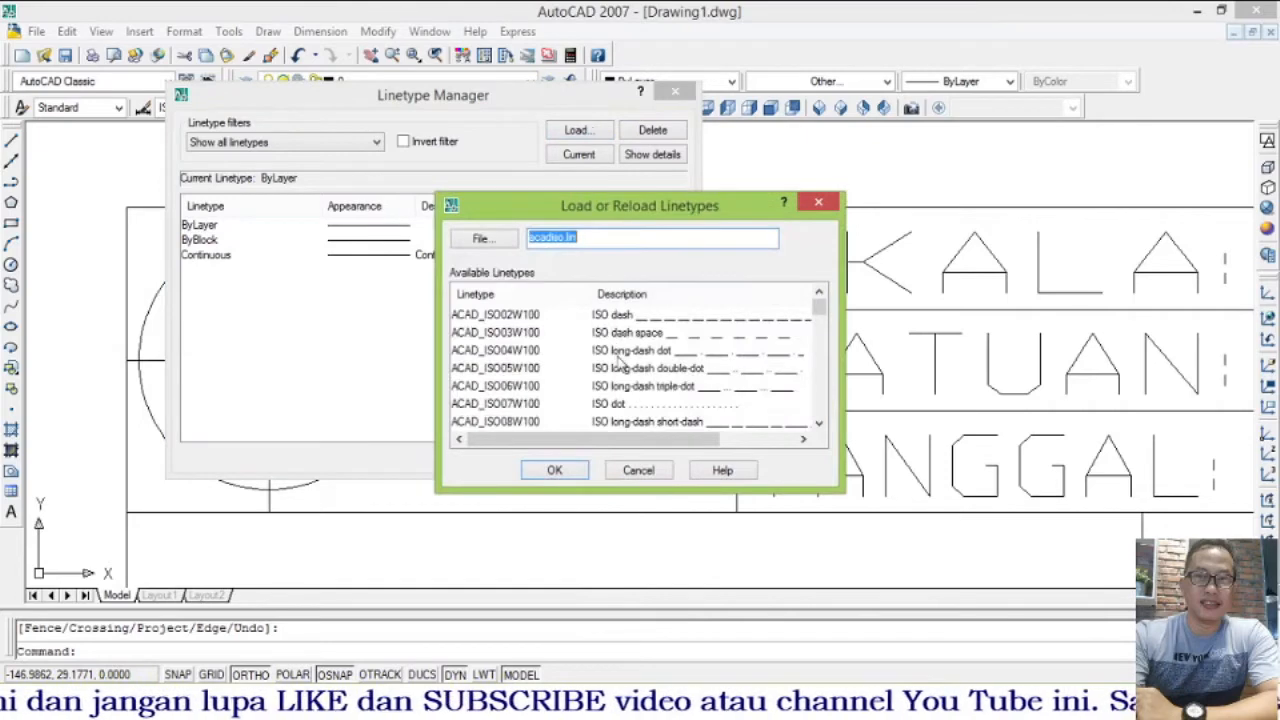
{"action": "left_click", "coordinate": [510, 355]}
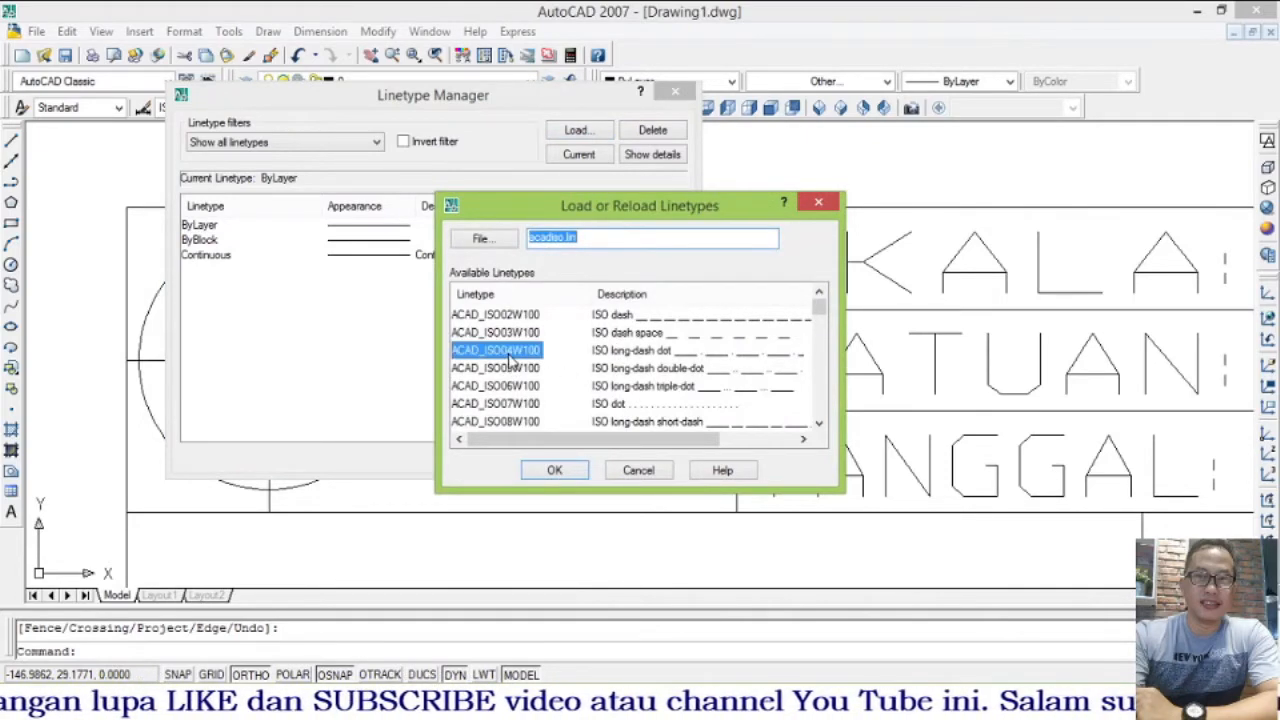
{"action": "key", "text": "c"}
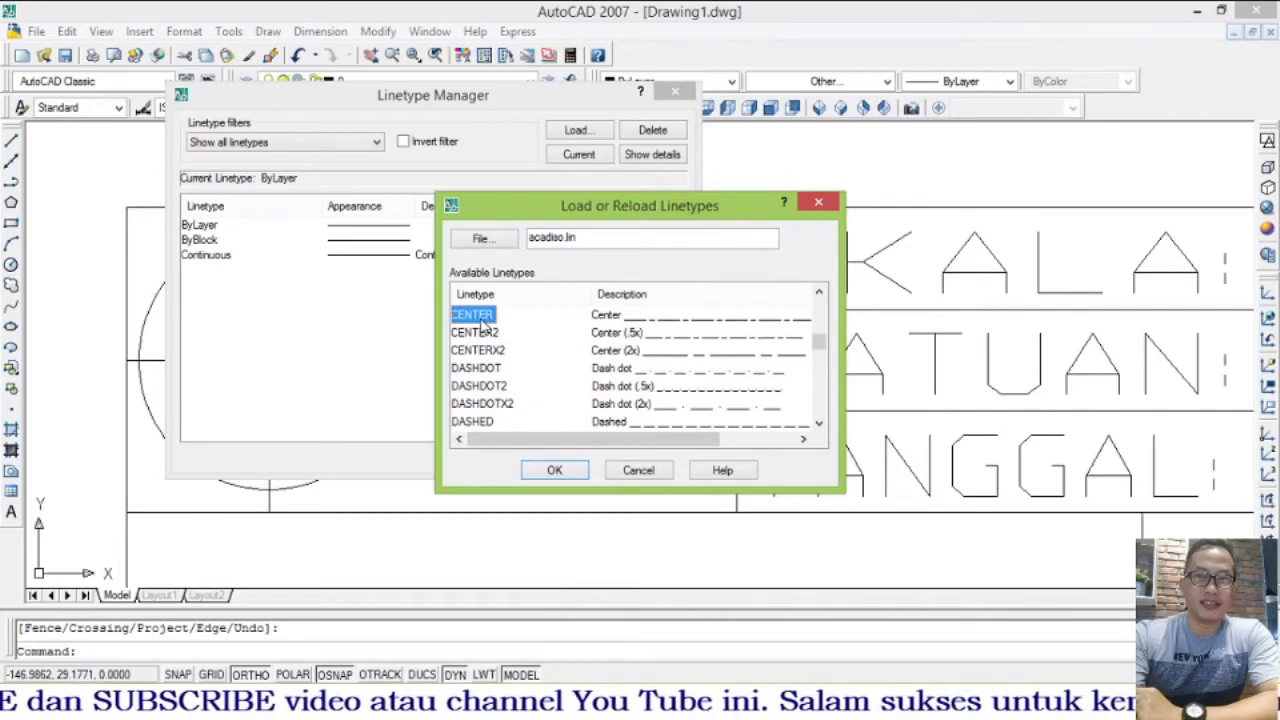
{"action": "double_click", "coordinate": [481, 316]}
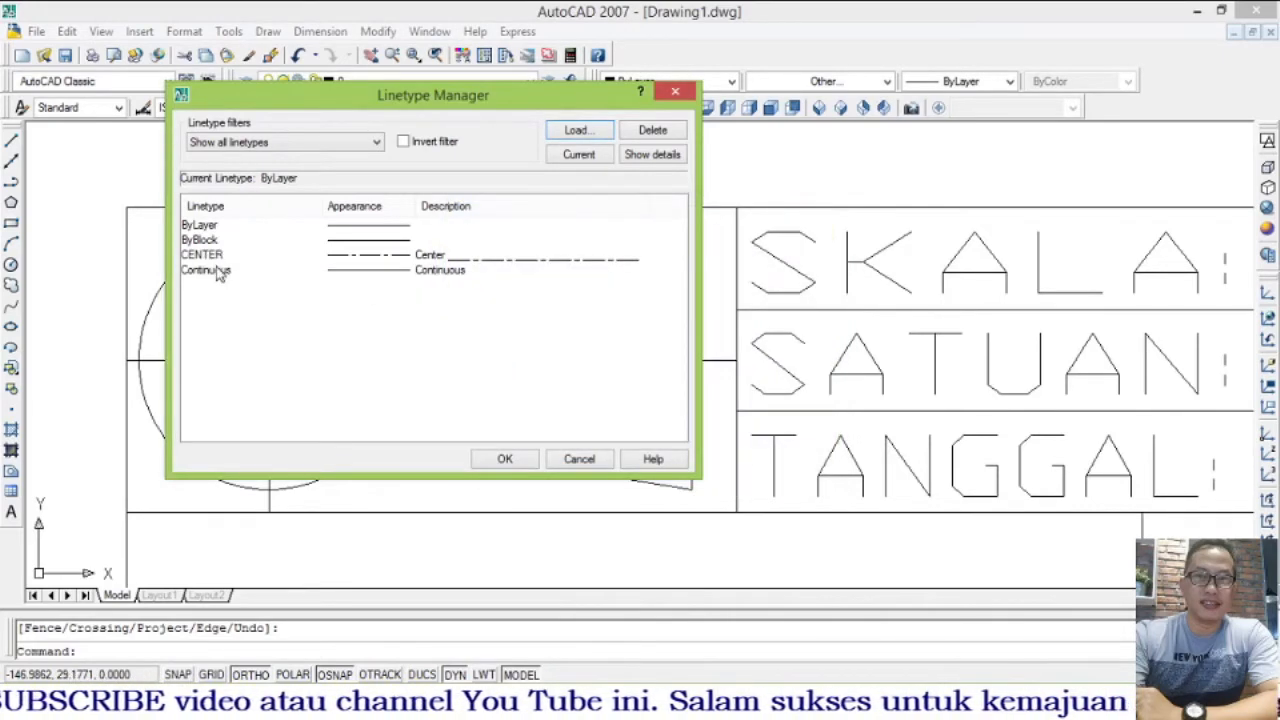
{"action": "left_click", "coordinate": [505, 459]}
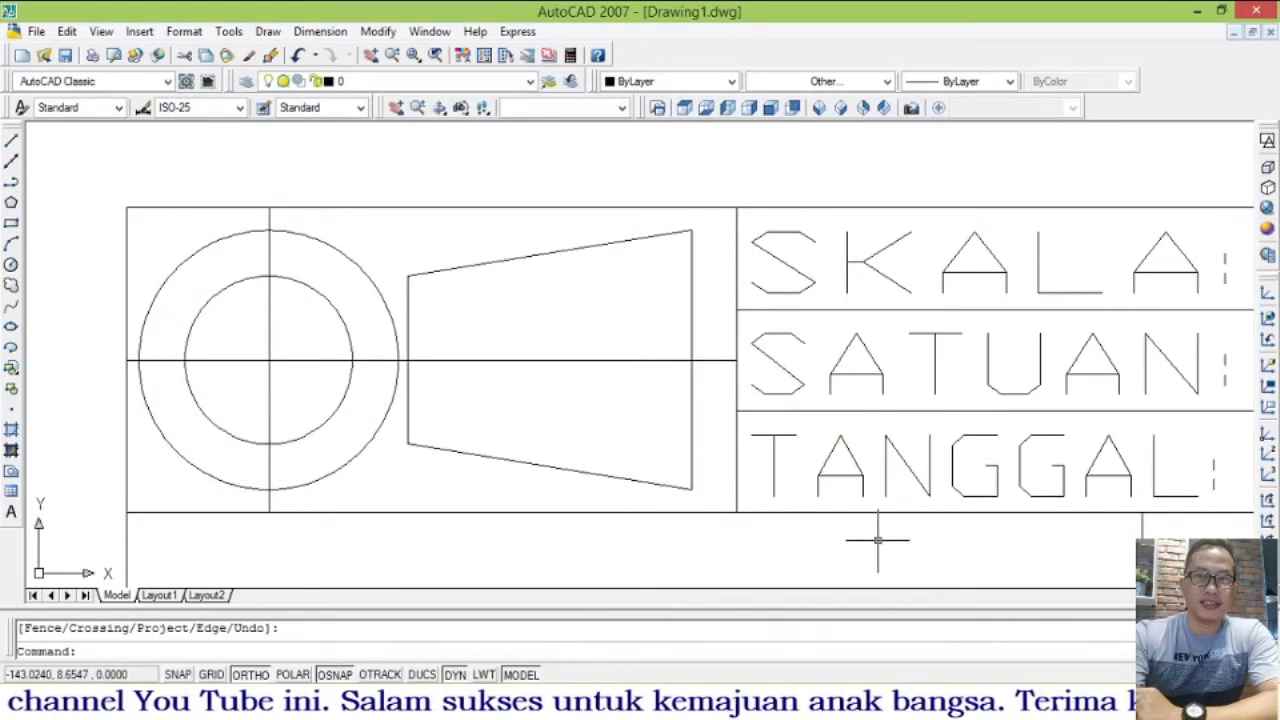
- Apply the CENTER linetype to the horizontal and vertical centre lines, then deselect them
{"action": "left_click", "coordinate": [525, 360]}
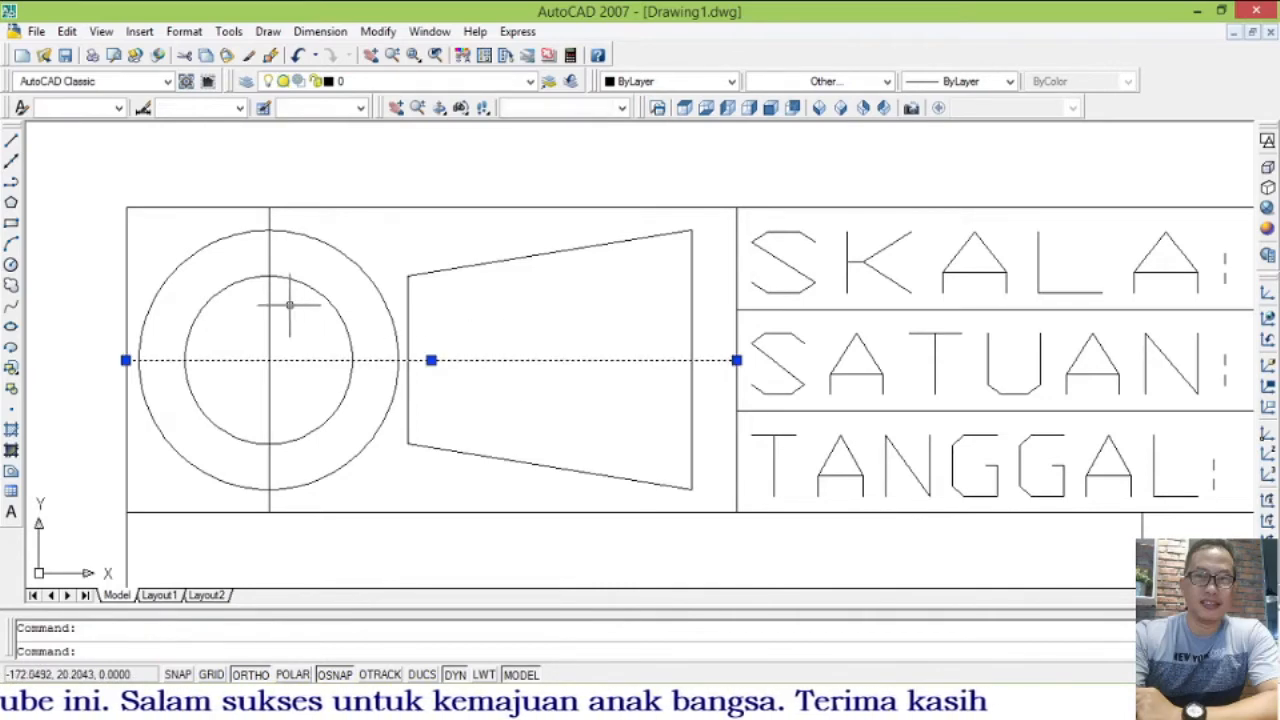
{"action": "left_click", "coordinate": [269, 305]}
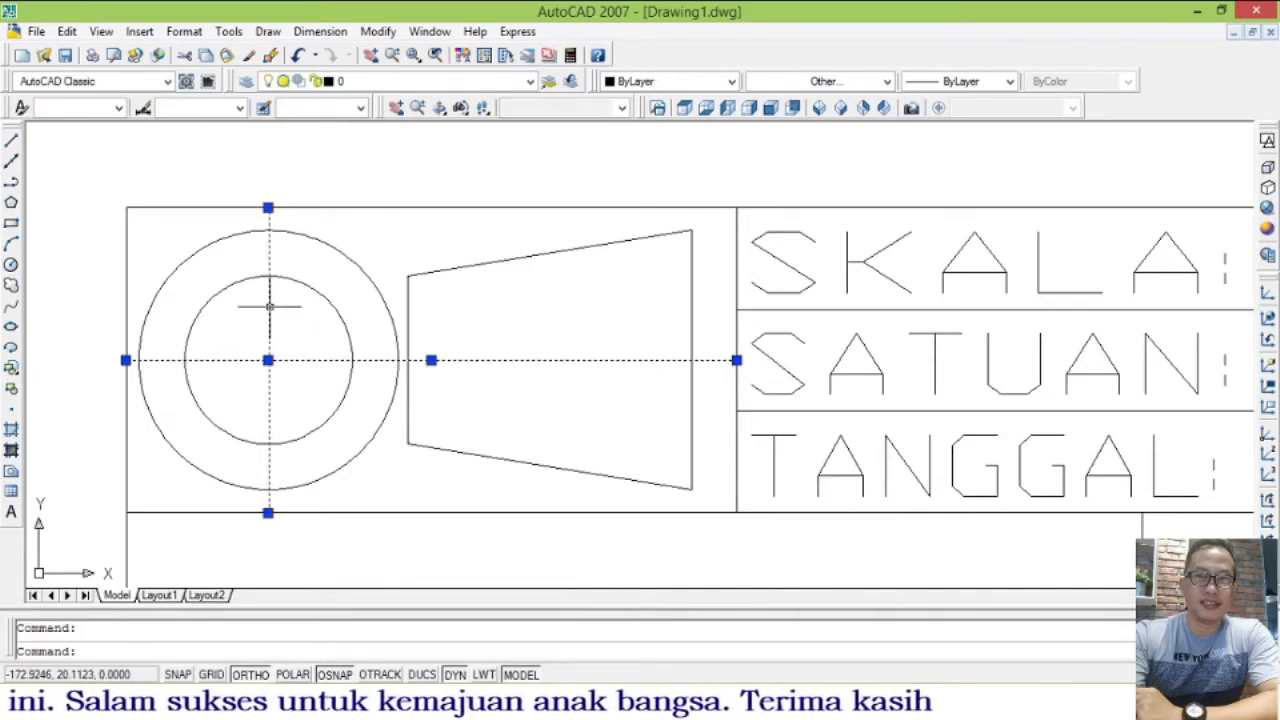
{"action": "left_click", "coordinate": [886, 81]}
{"action": "left_click", "coordinate": [845, 131]}
{"action": "key", "text": "Escape"}
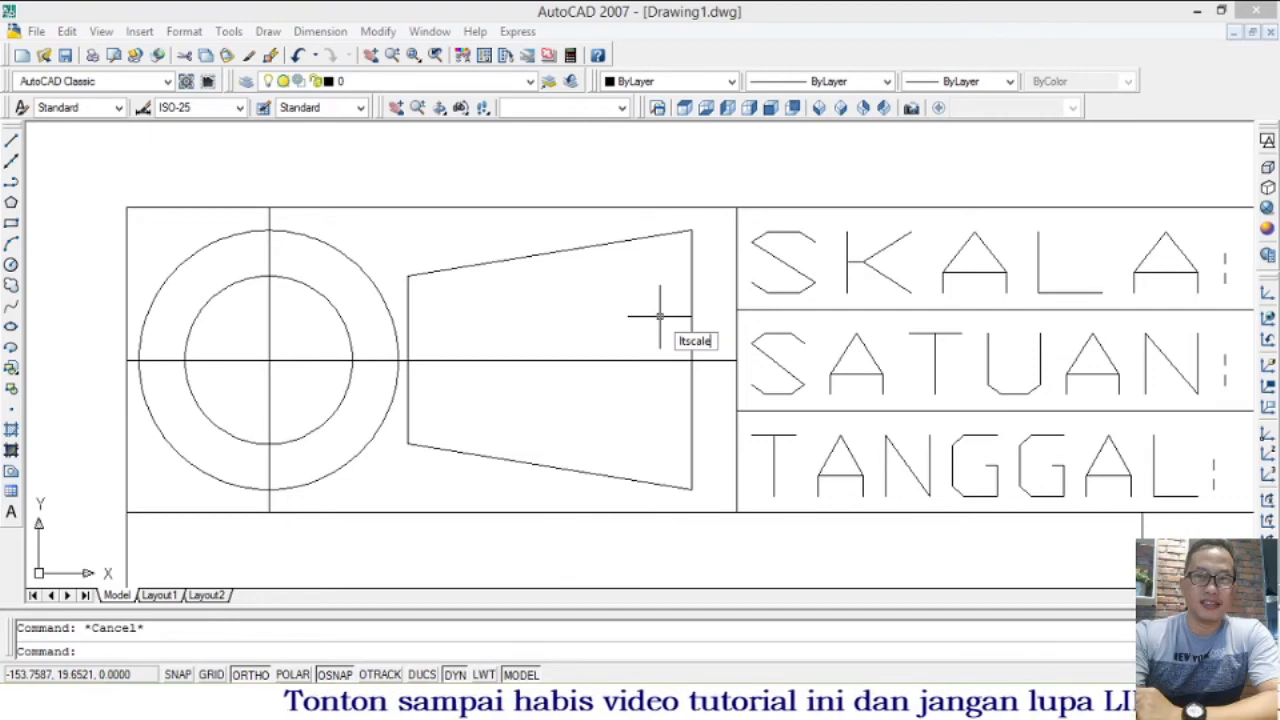
- Set LTSCALE to 5, then 0.25, and finally 0.1
{"action": "key", "text": "Return"}
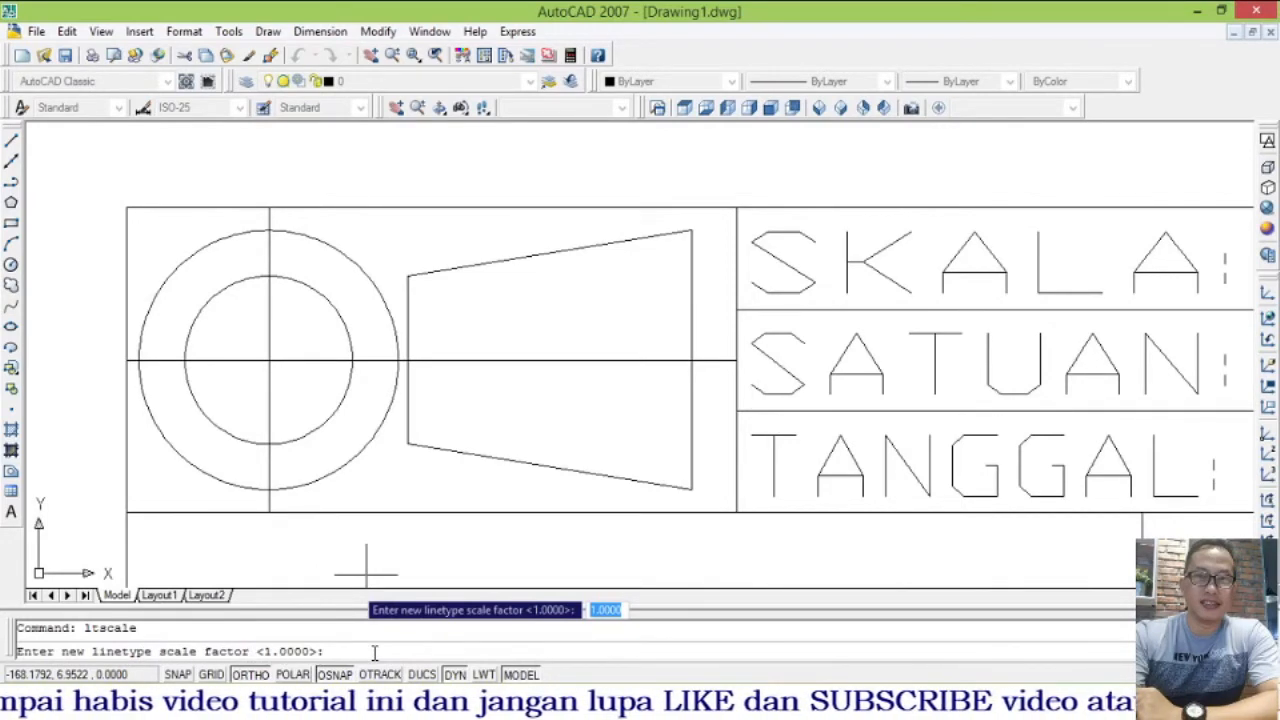
{"action": "type", "text": "5"}
{"action": "key", "text": "Return"}
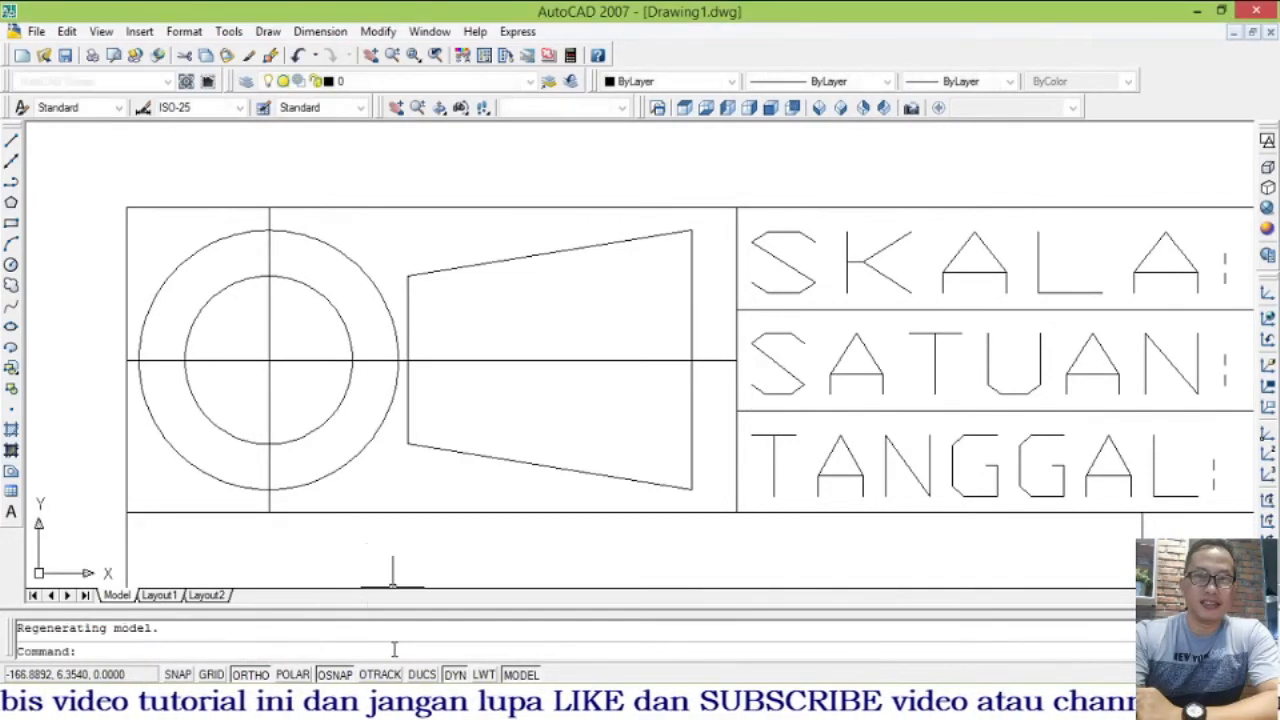
{"action": "key", "text": "Return"}
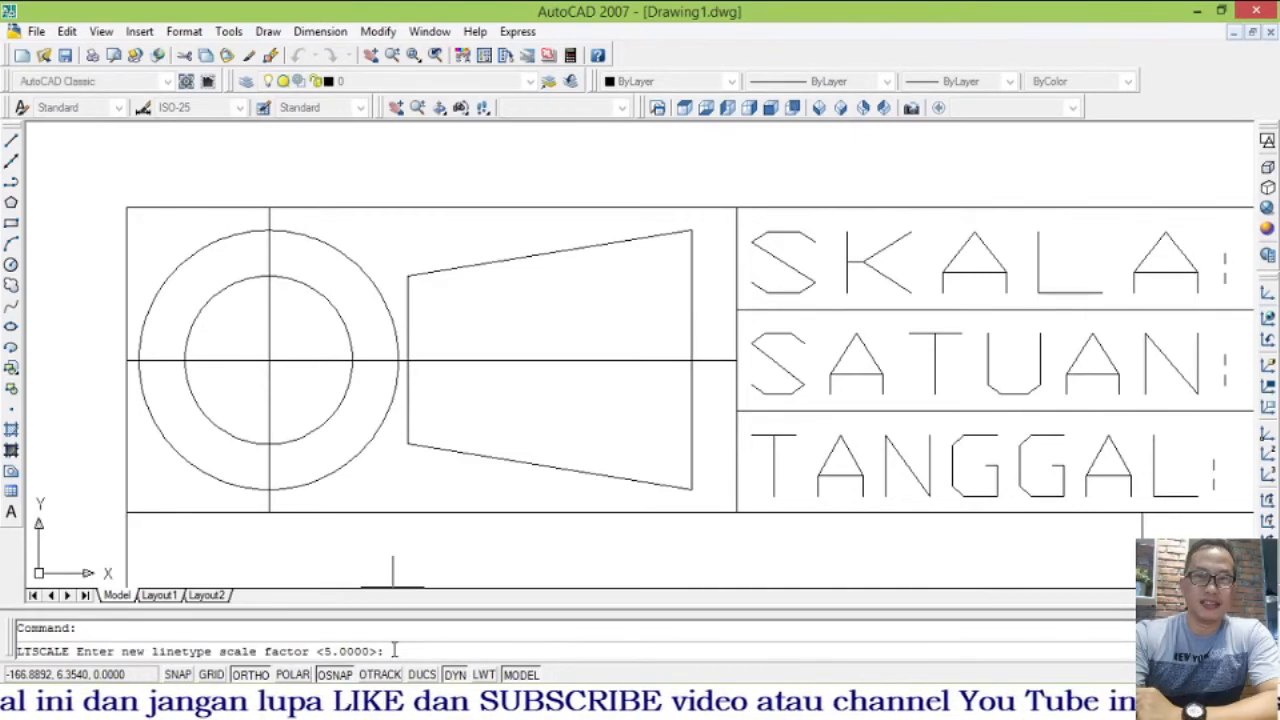
{"action": "key", "text": "Return"}
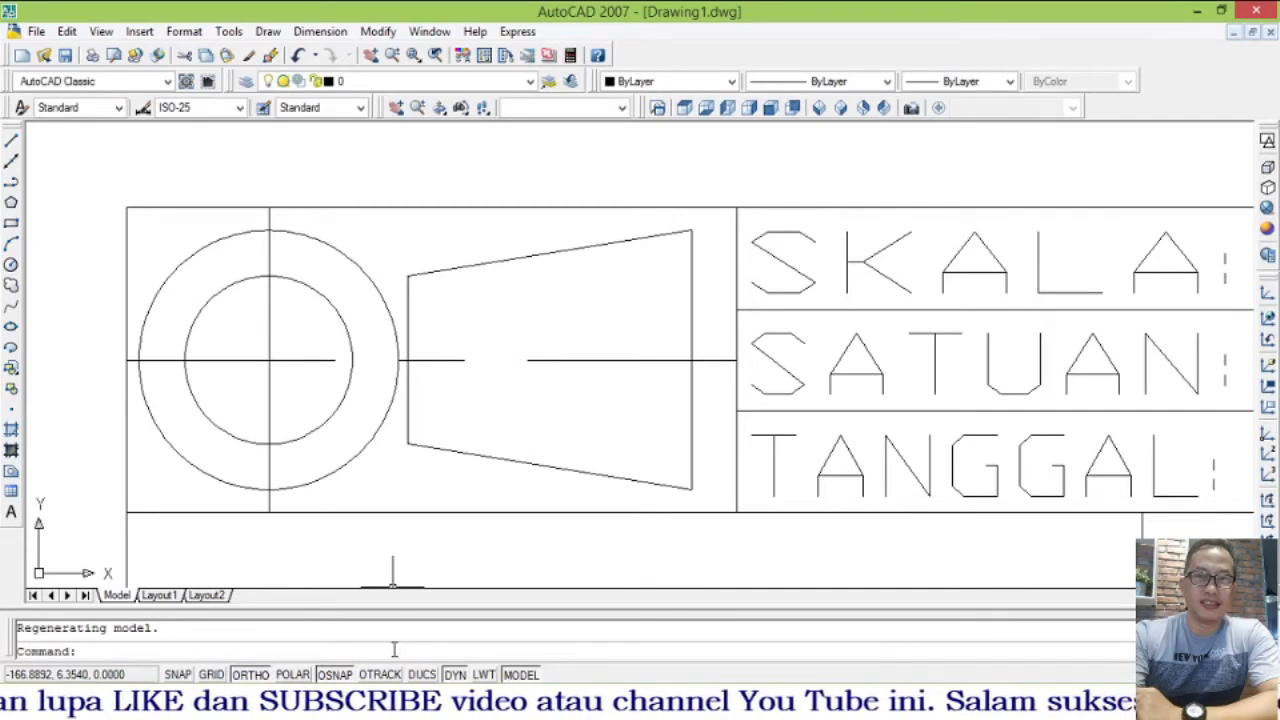
{"action": "key", "text": "Return"}
{"action": "type", "text": ".25"}
{"action": "key", "text": "Return"}
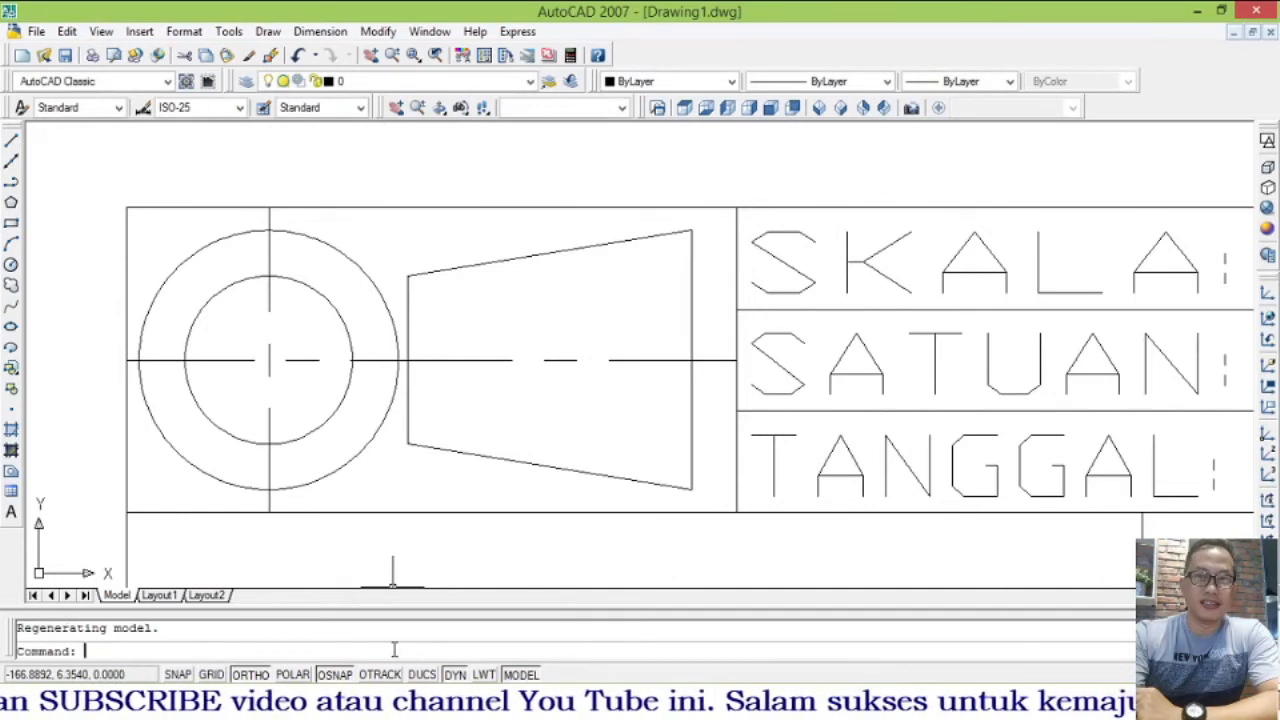
{"action": "key", "text": "Return"}
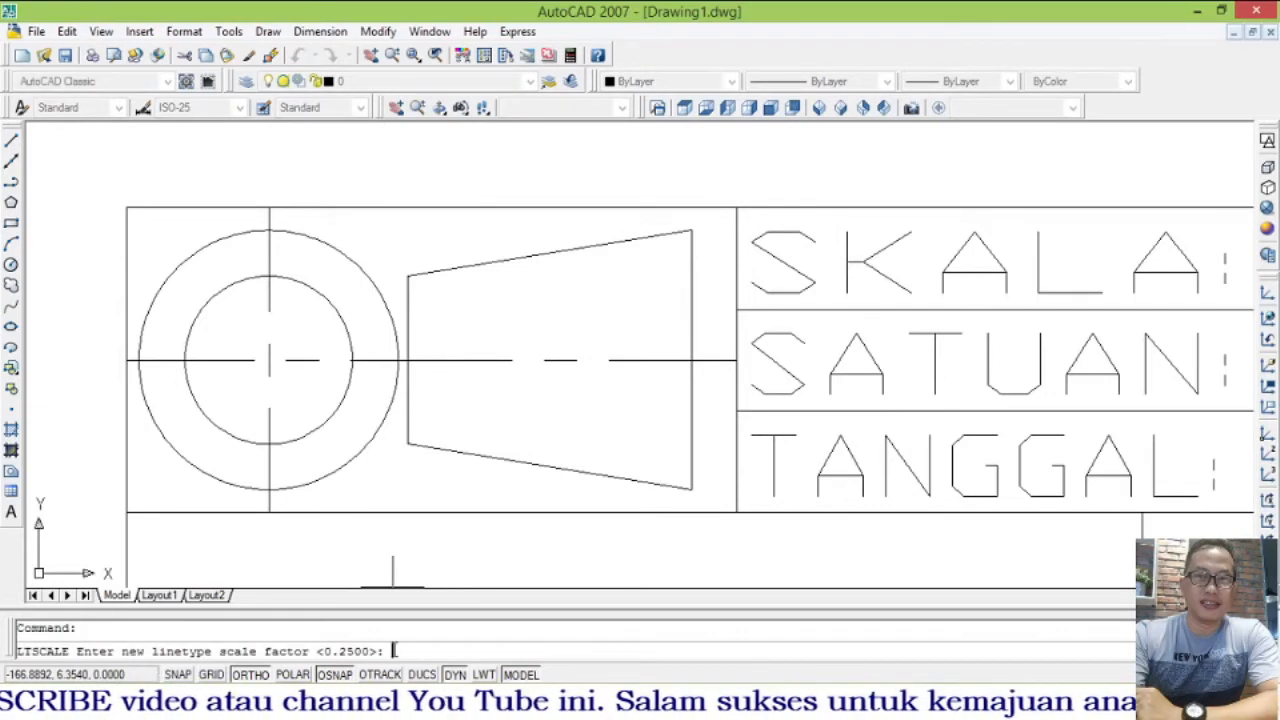
{"action": "type", "text": ".1"}
{"action": "key", "text": "Return"}
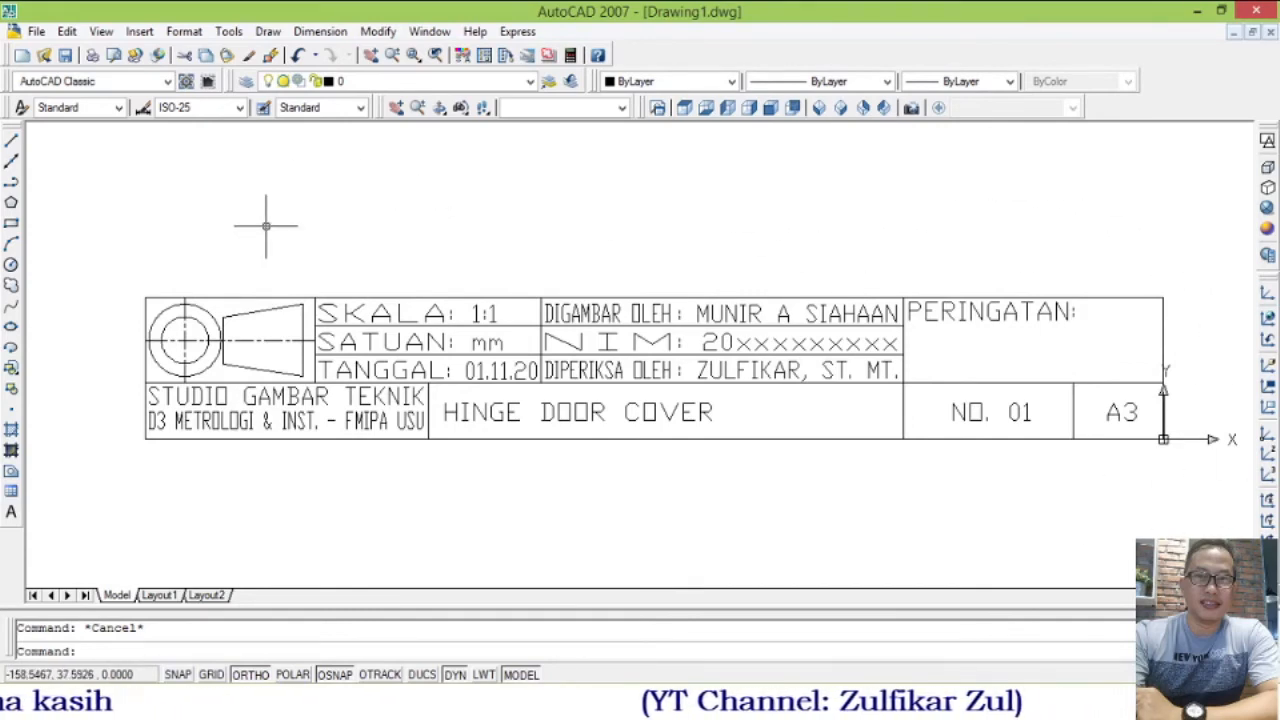
- Save the title block drawing as kepala gambar teknik.dwg
{"action": "left_click", "coordinate": [36, 32]}
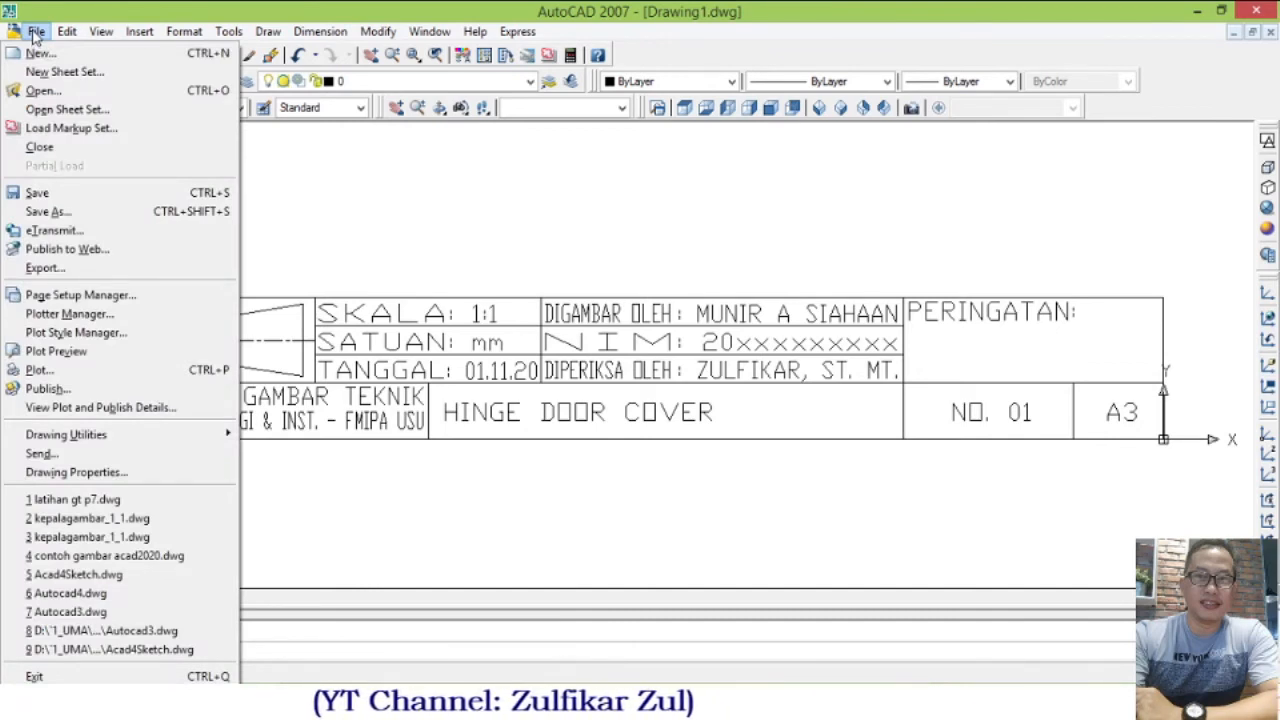
{"action": "left_click", "coordinate": [68, 196]}
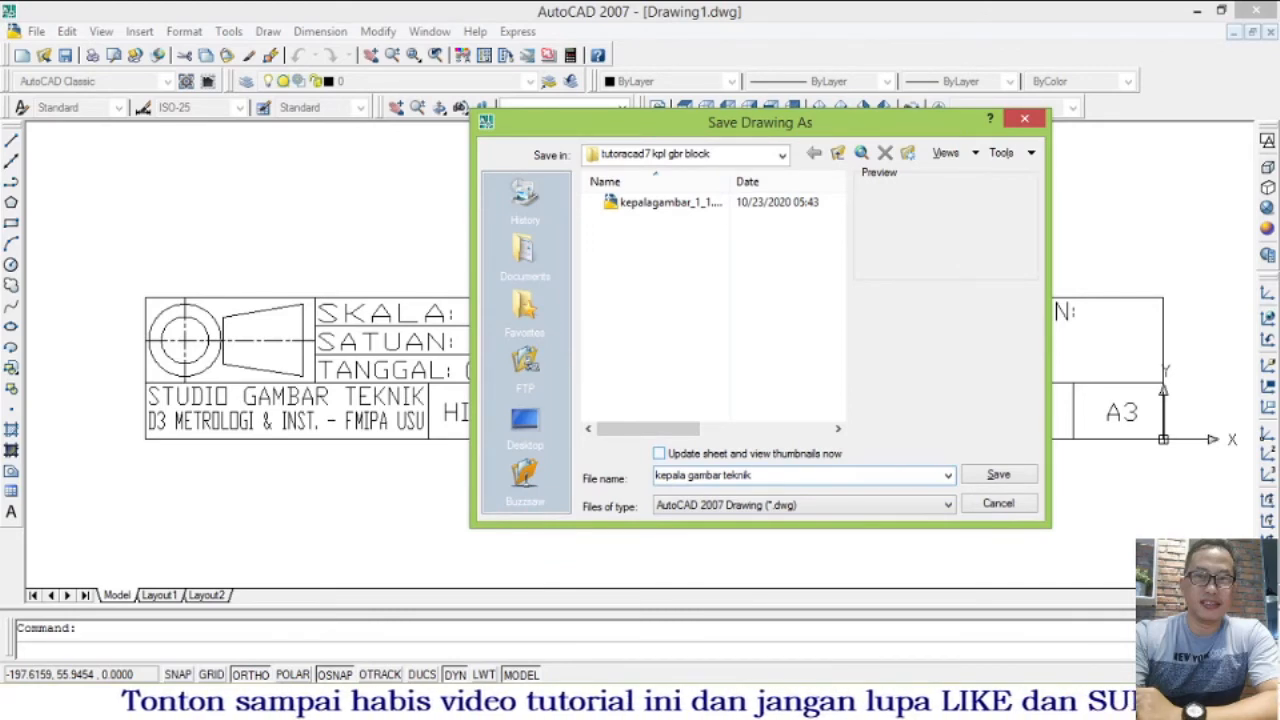
{"action": "key", "text": "Return"}
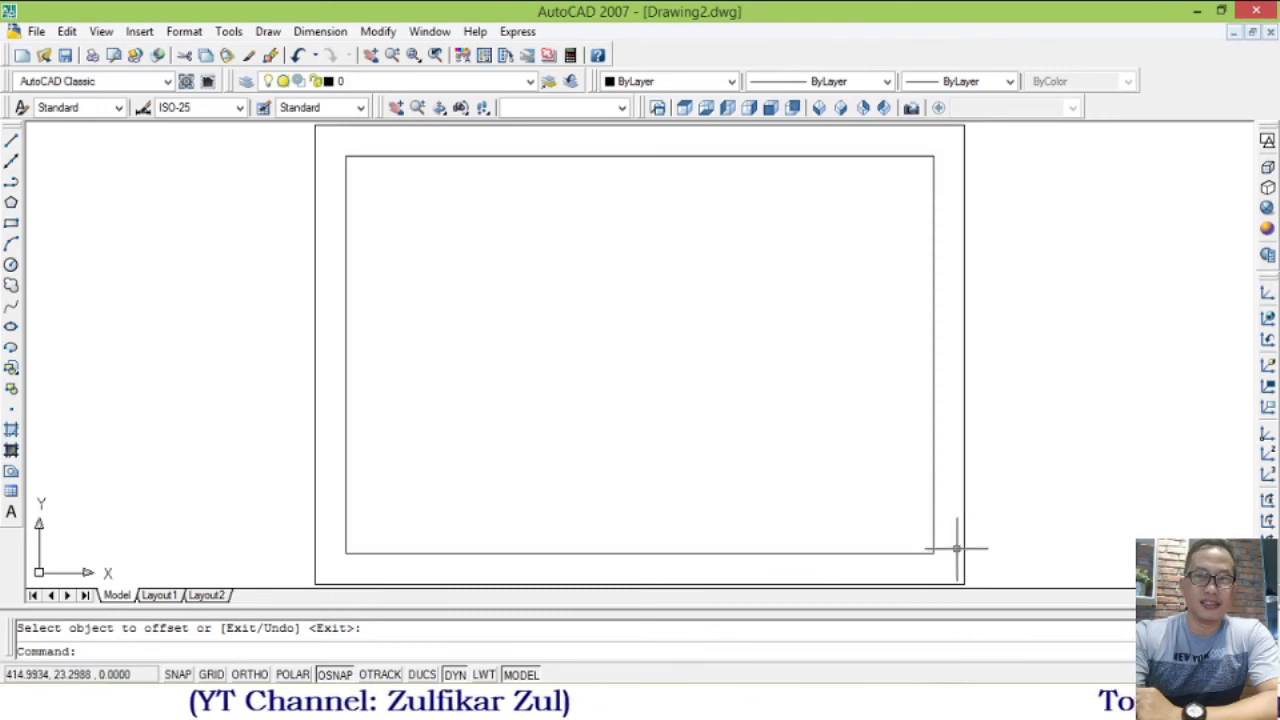
- In Insert Block, browse to the tutoracad7 kpl gbr block folder and pick kepala gambar teknik.dwg
{"action": "left_click", "coordinate": [148, 33]}
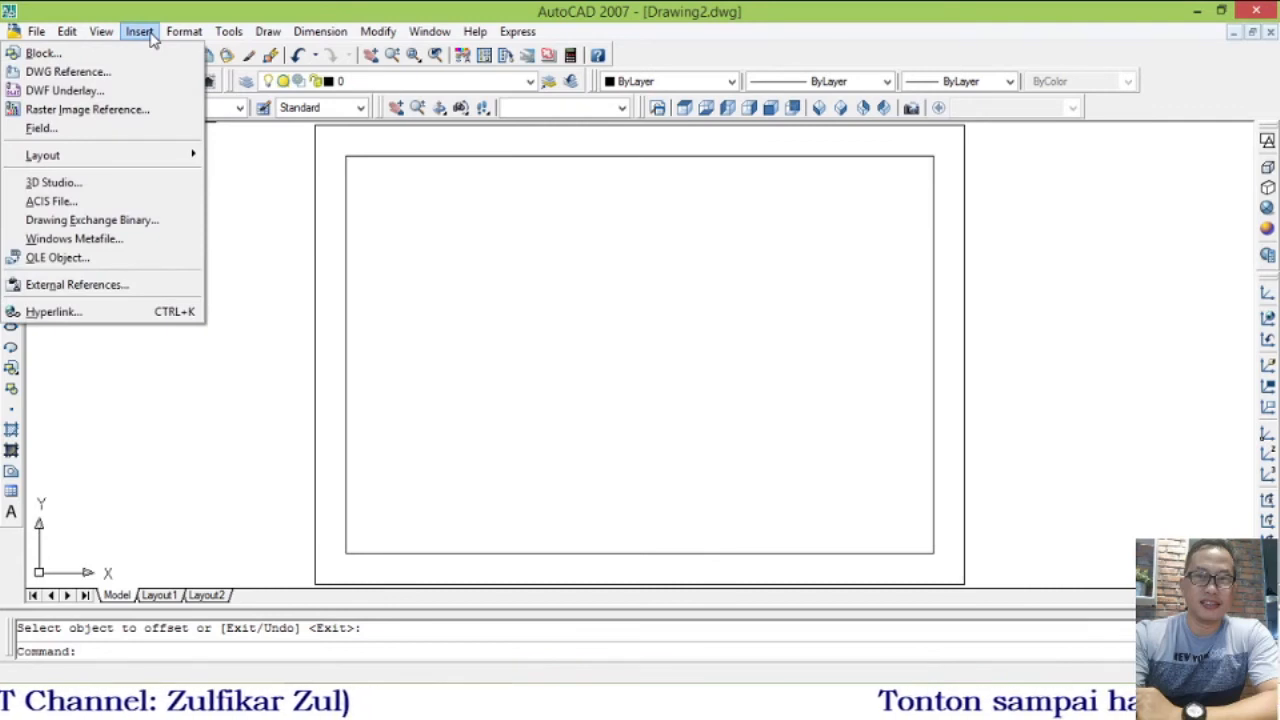
{"action": "left_click", "coordinate": [59, 58]}
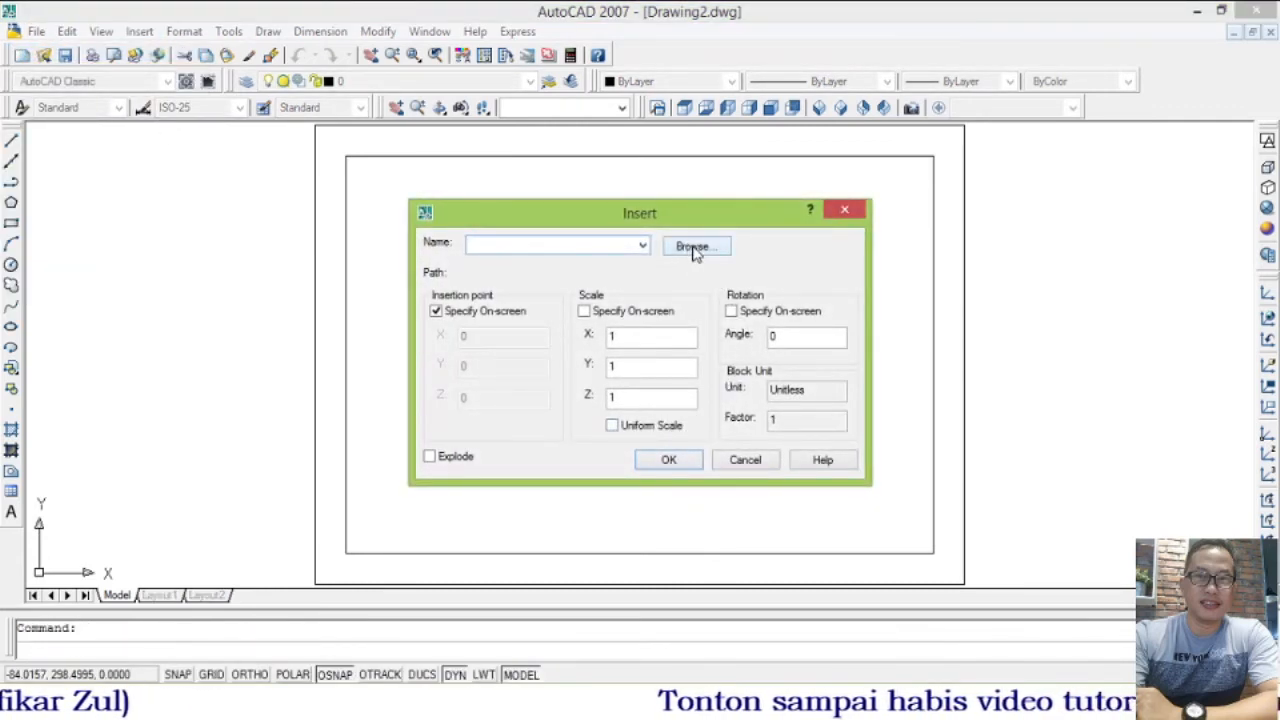
{"action": "left_click", "coordinate": [692, 248]}
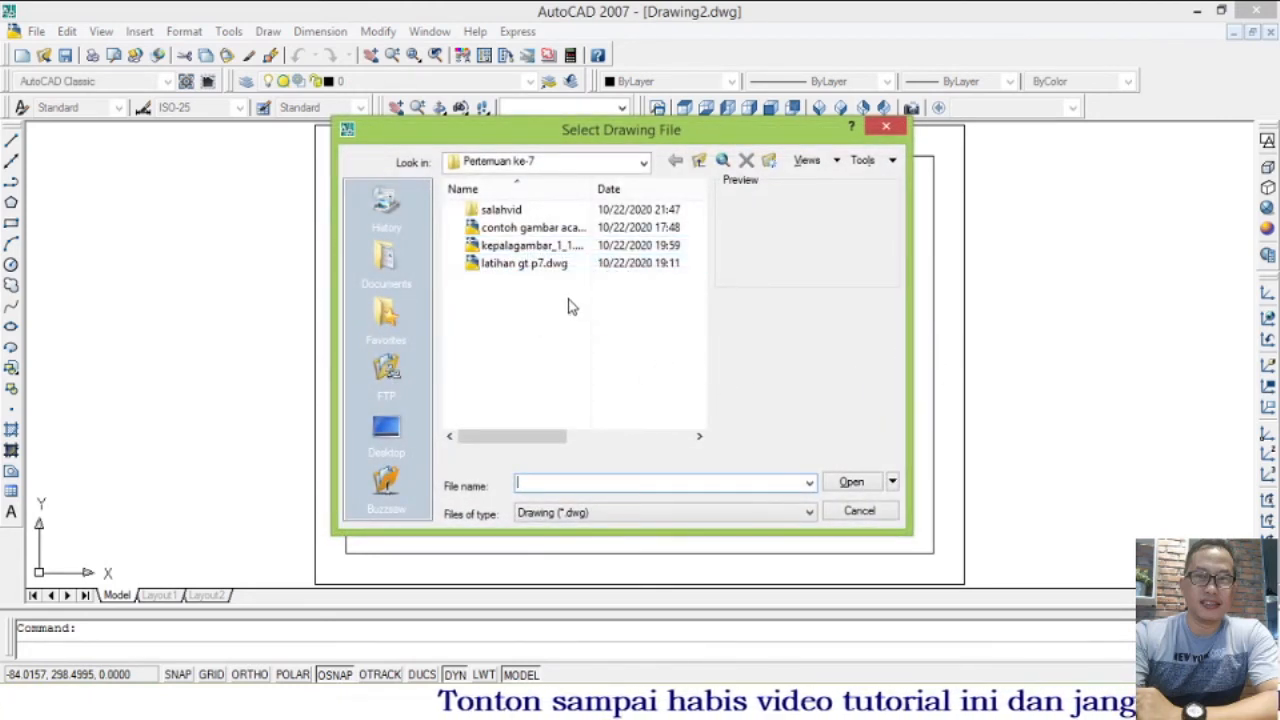
{"action": "left_click", "coordinate": [698, 163]}
{"action": "left_click", "coordinate": [698, 161]}
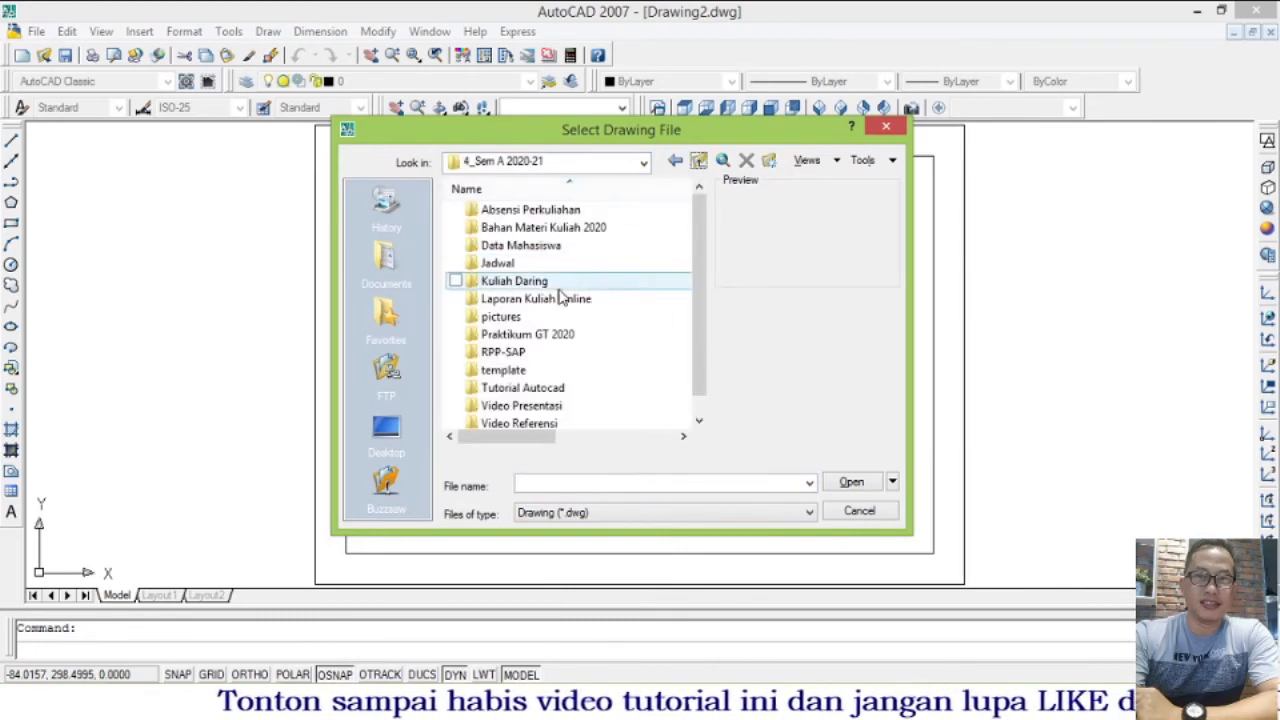
{"action": "double_click", "coordinate": [555, 383]}
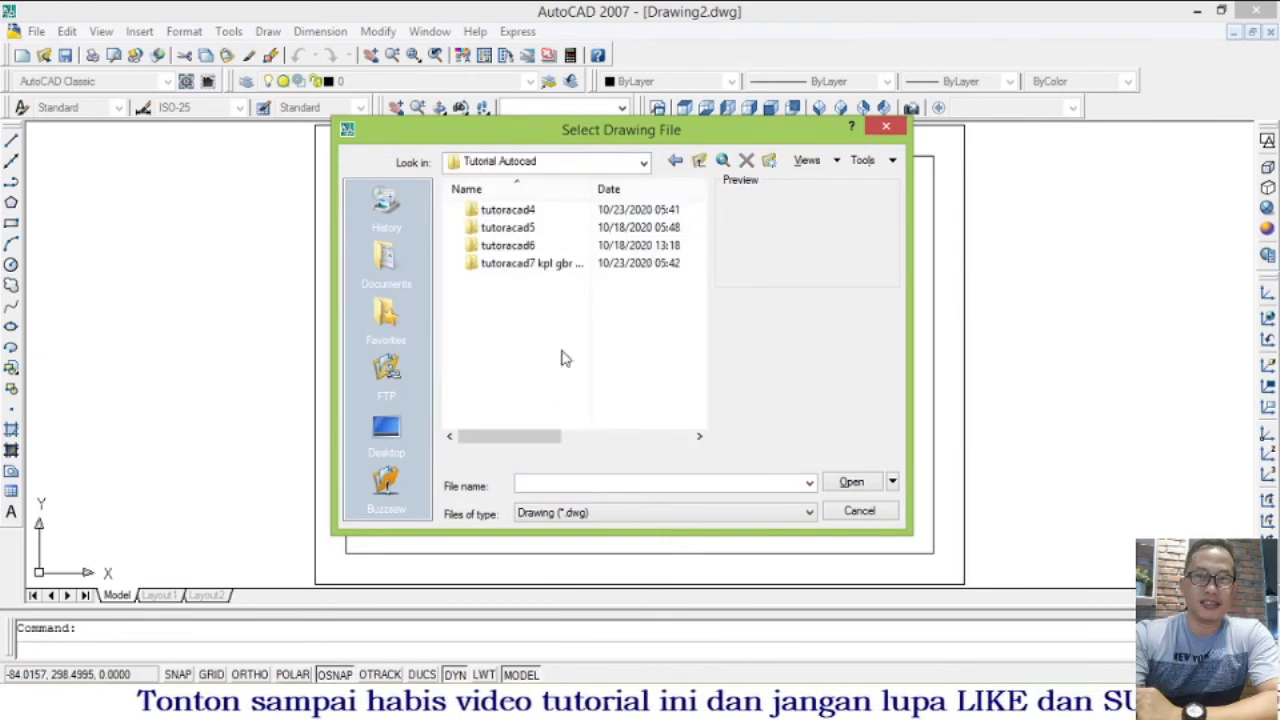
{"action": "double_click", "coordinate": [545, 263]}
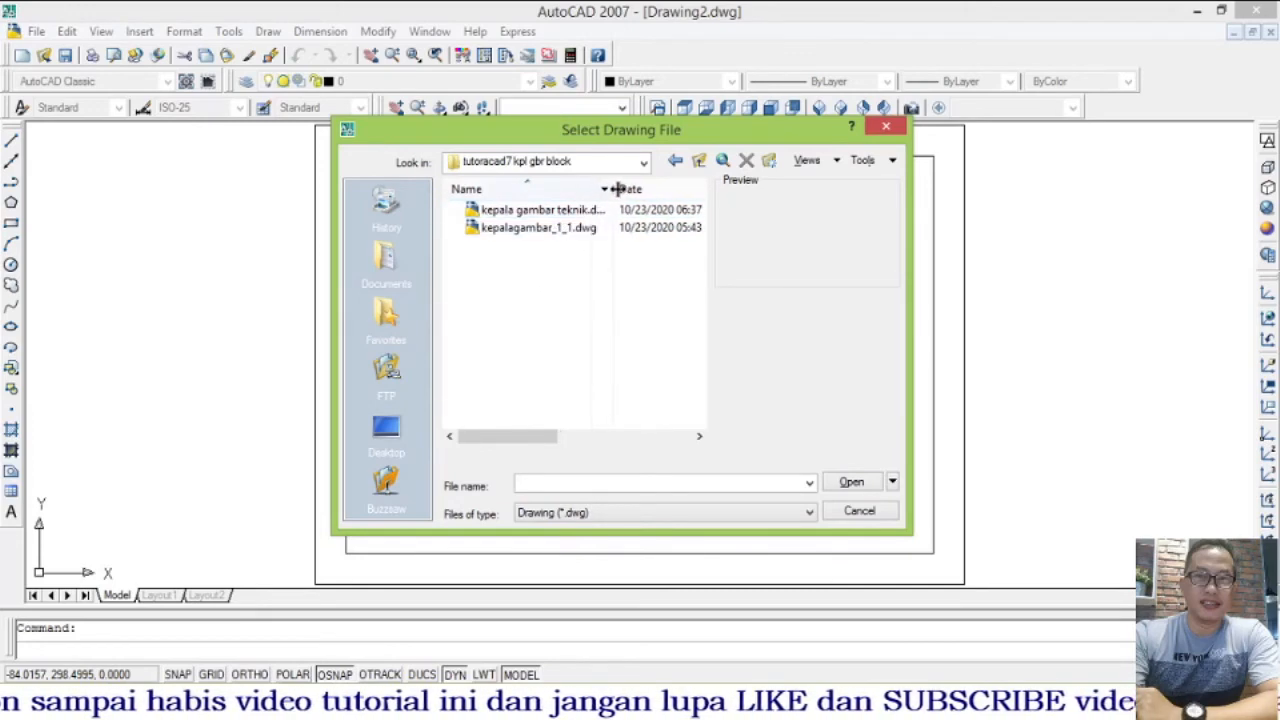
{"action": "left_click", "coordinate": [561, 214]}
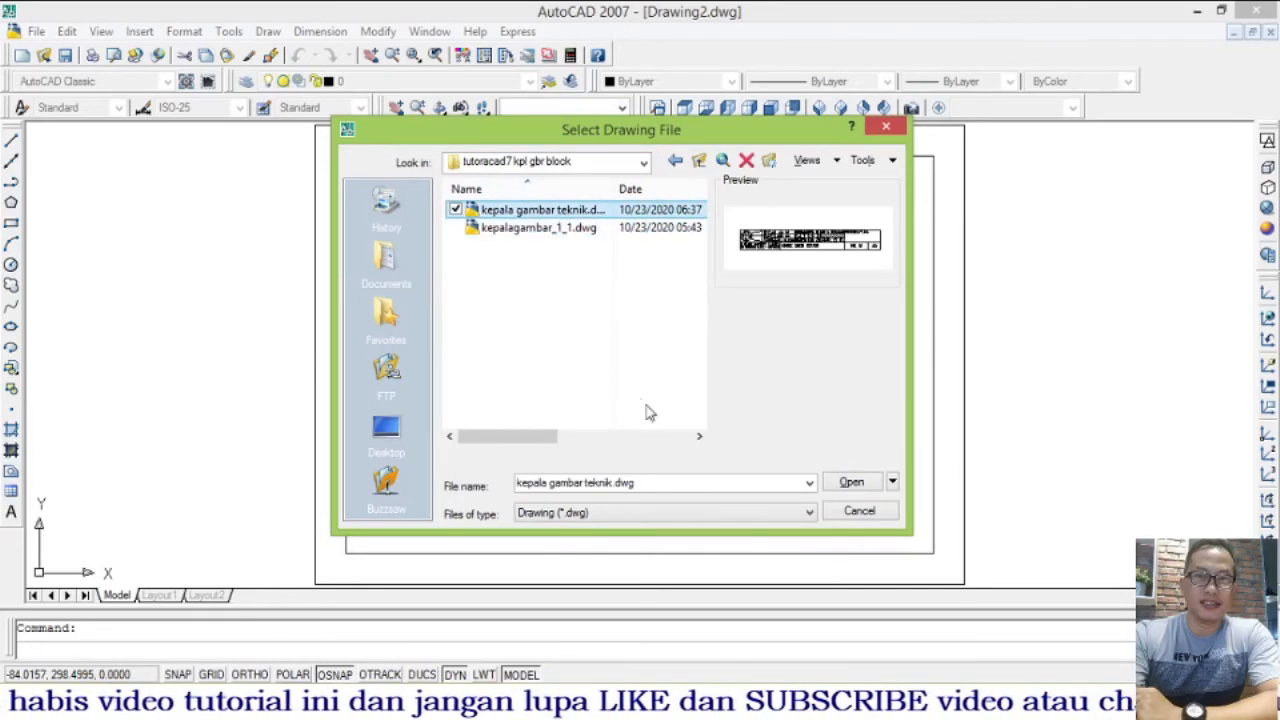
{"action": "left_click", "coordinate": [851, 483]}
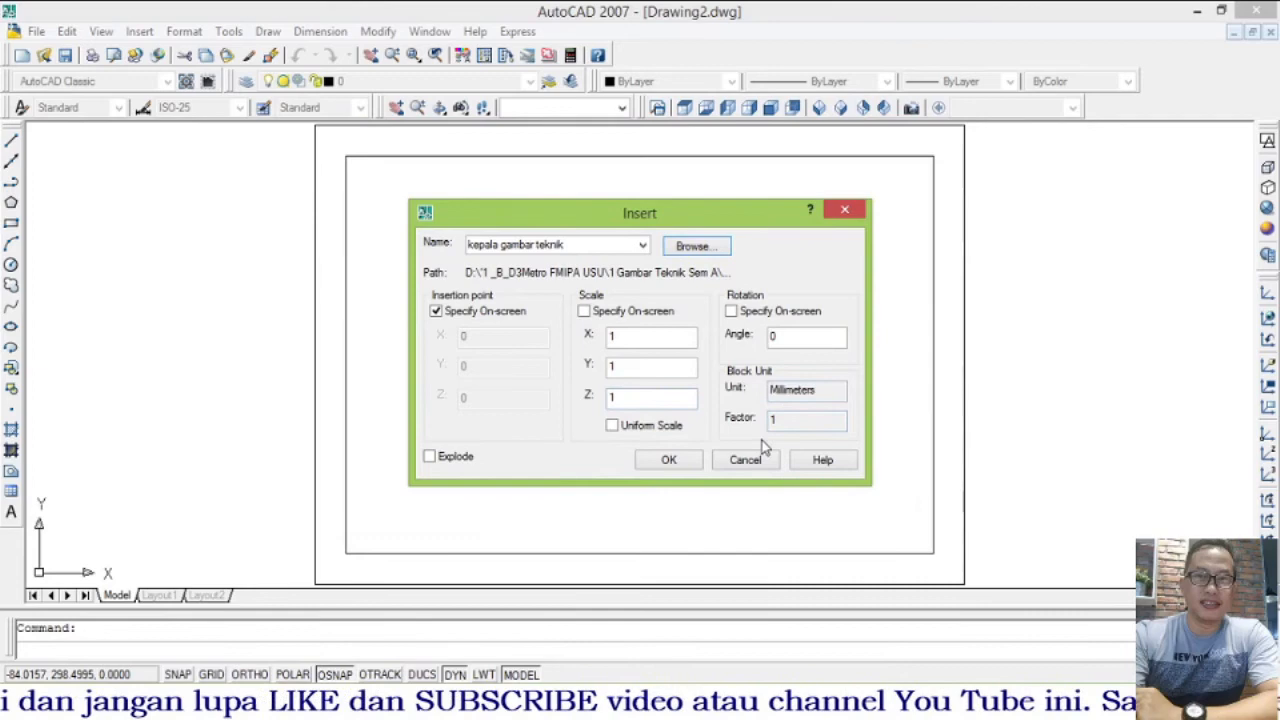
- Insert the title block at the inner frame's lower-right corner, zoom in to check, then zoom all
{"action": "left_click", "coordinate": [668, 461]}
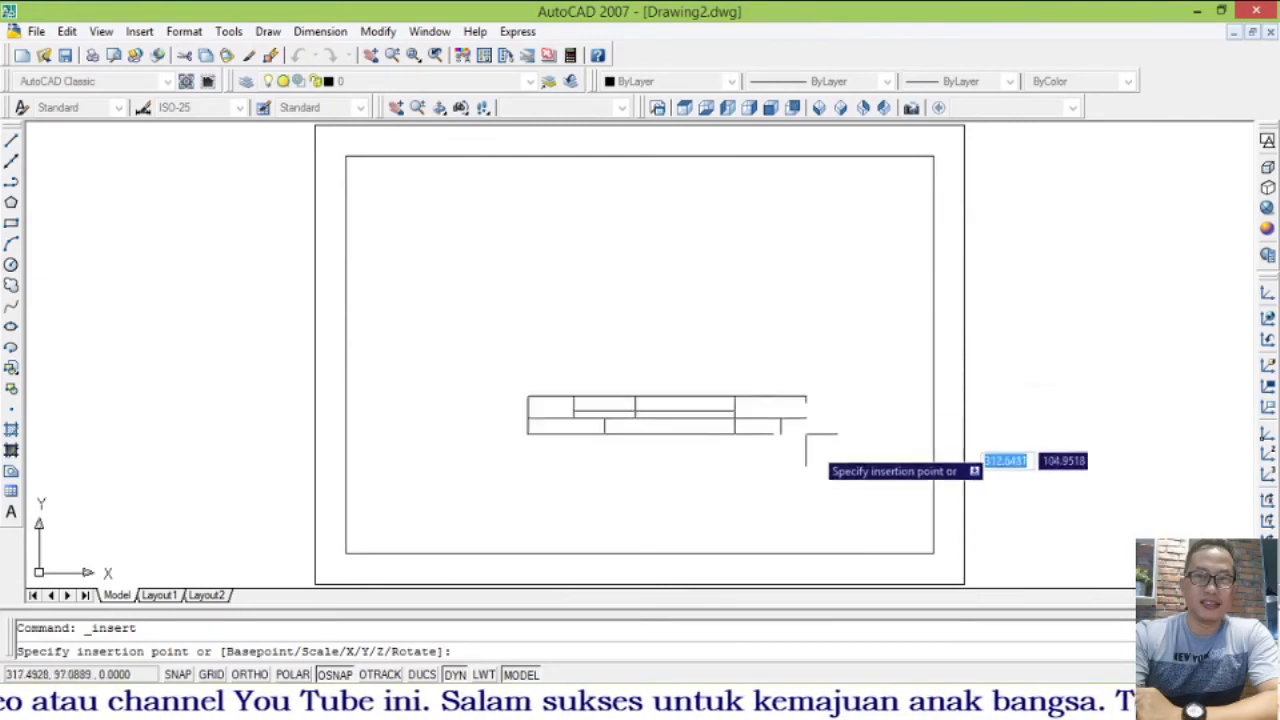
{"action": "left_click", "coordinate": [933, 552]}
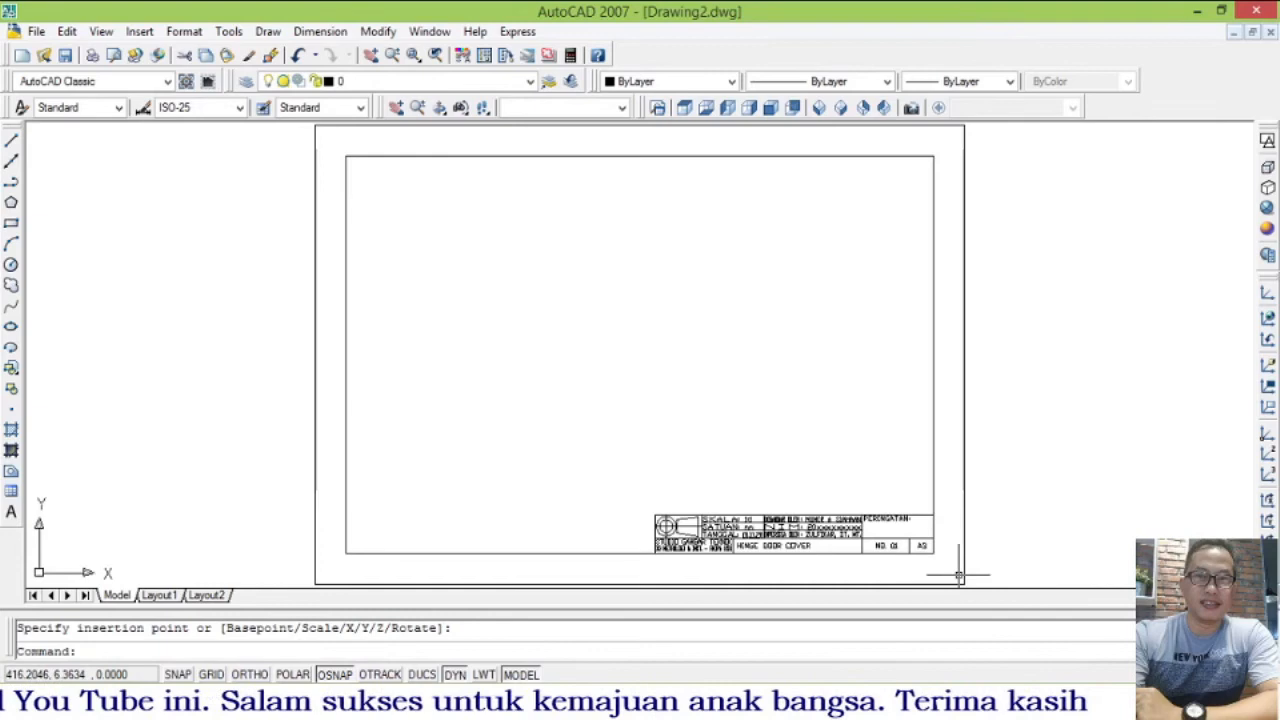
{"action": "type", "text": "z"}
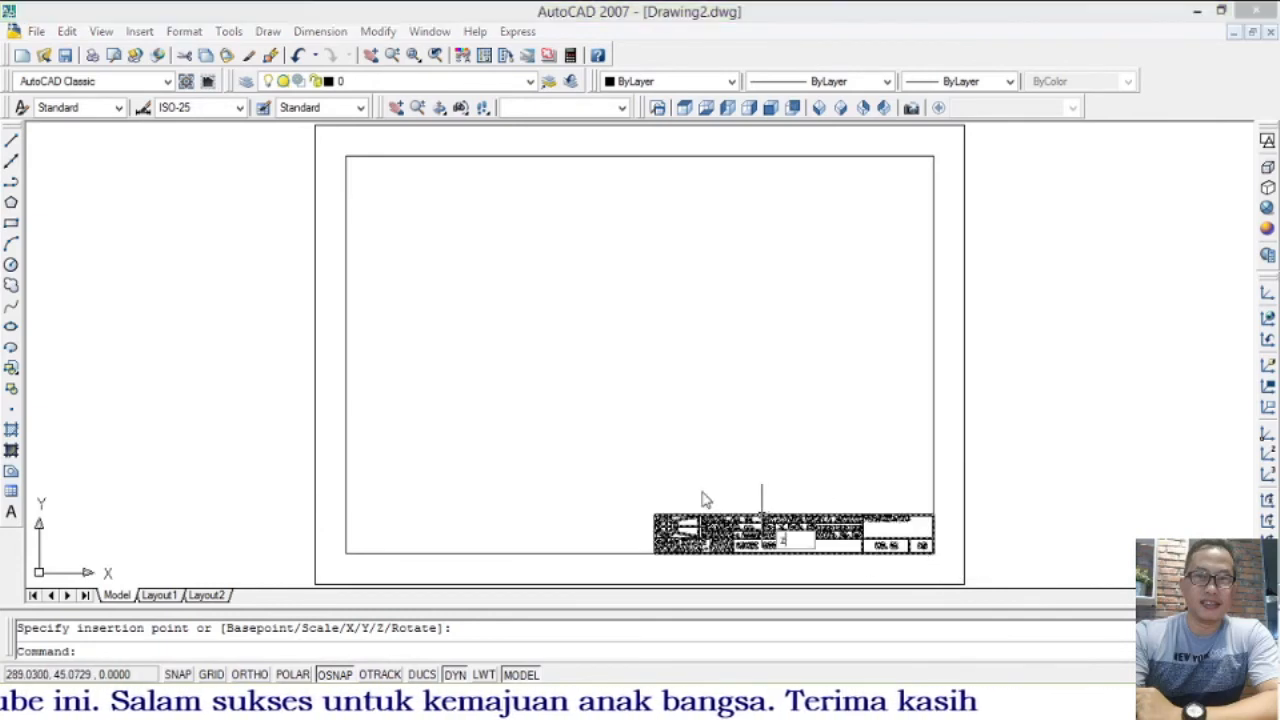
{"action": "key", "text": "Return"}
{"action": "left_click", "coordinate": [632, 496]}
{"action": "left_click", "coordinate": [940, 562]}
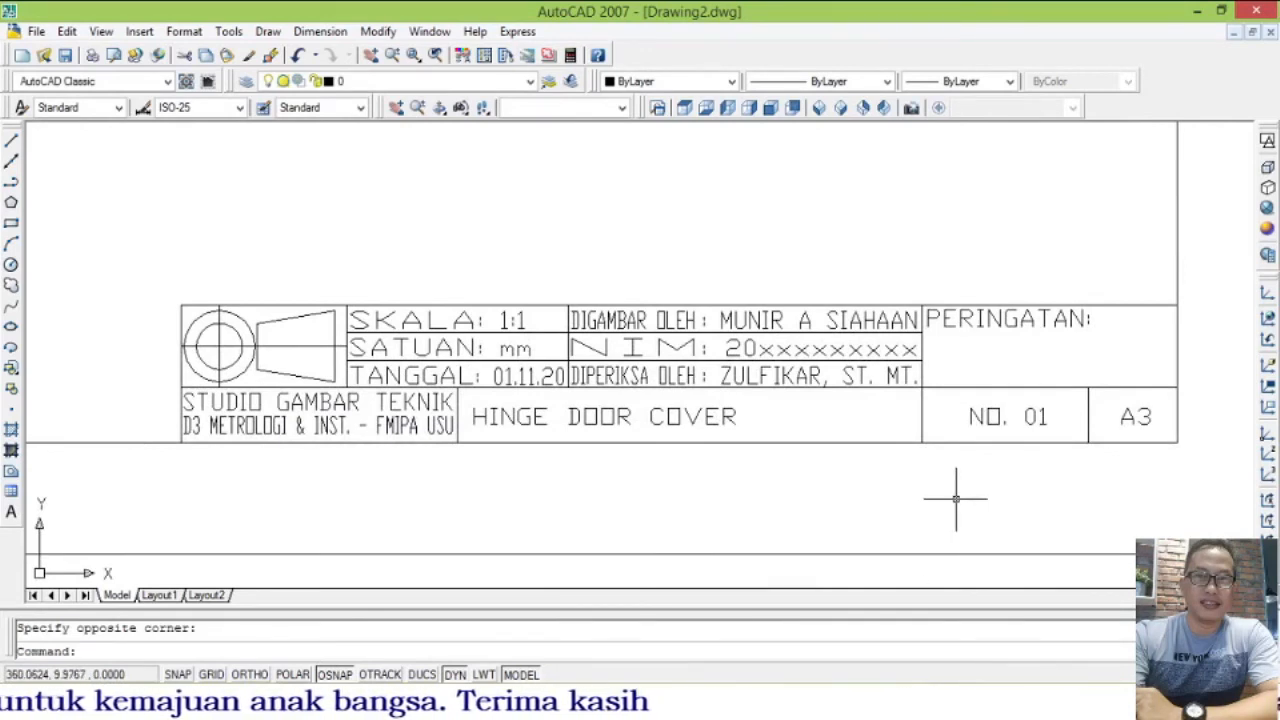
{"action": "type", "text": "z"}
{"action": "key", "text": "Return"}
{"action": "type", "text": "a"}
{"action": "key", "text": "Return"}
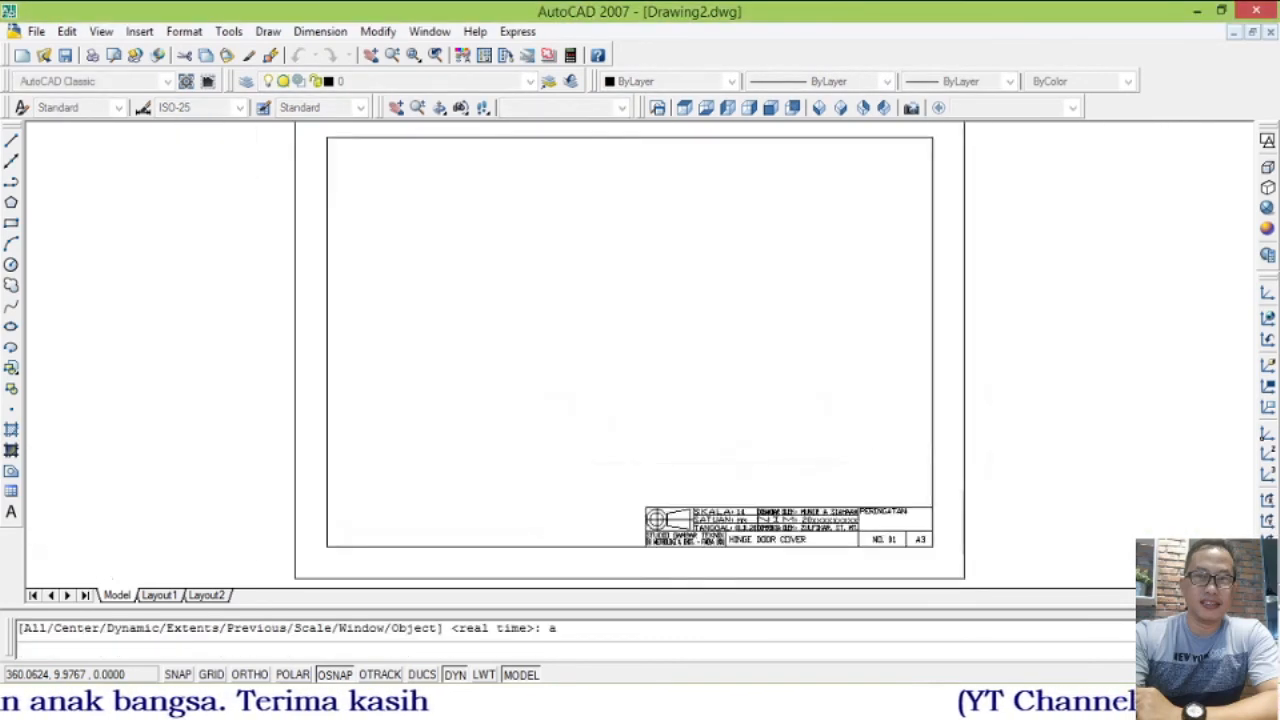